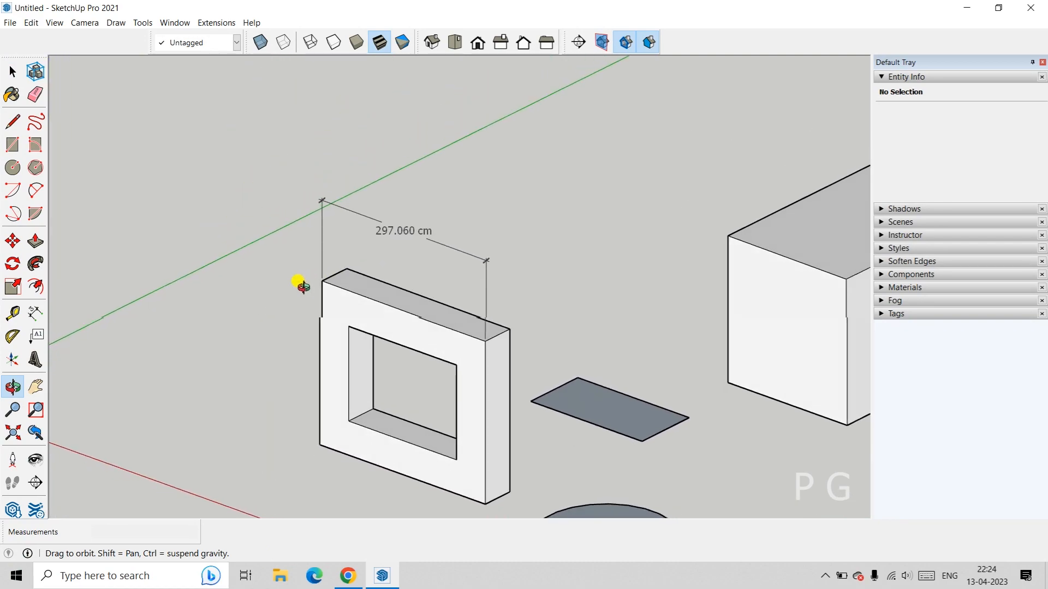
Step: Dimension the frame opening's width between its two upper front corners, placing the dimension line above the frame
key(space)
mouse_move(428, 283)
middle_down()
mouse_move(386, 278)
mouse_move(364, 290)
mouse_move(437, 281)
middle_up()
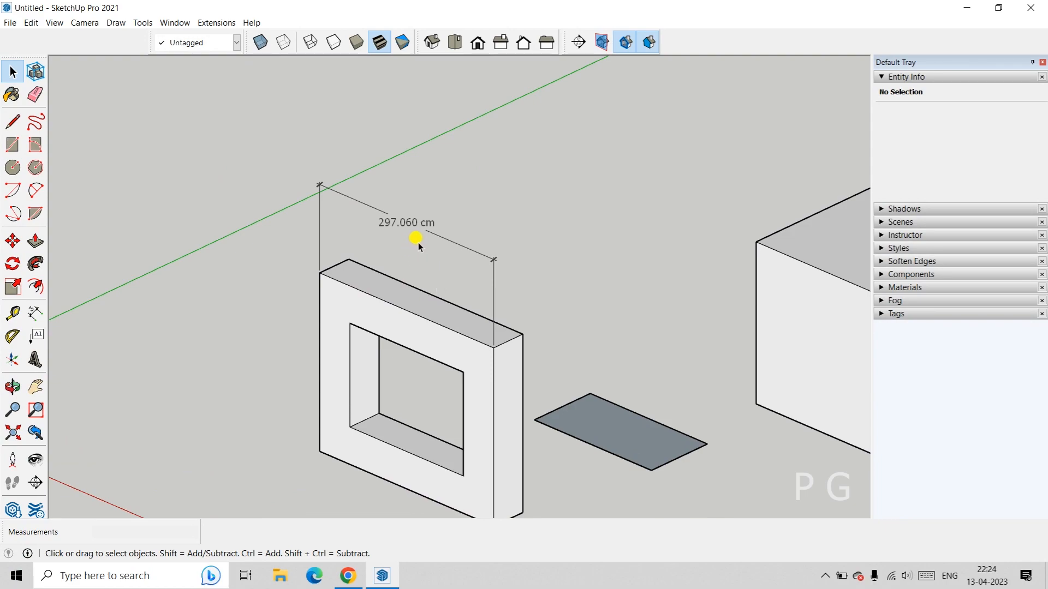
middle_drag(418, 247, 462, 239)
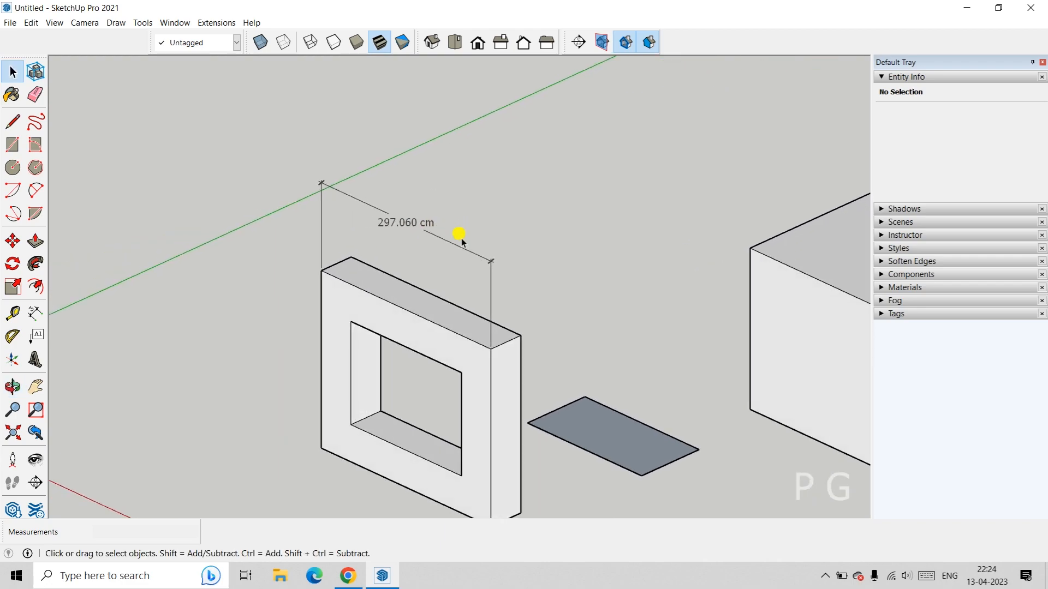
scroll(424, 237, down, 3)
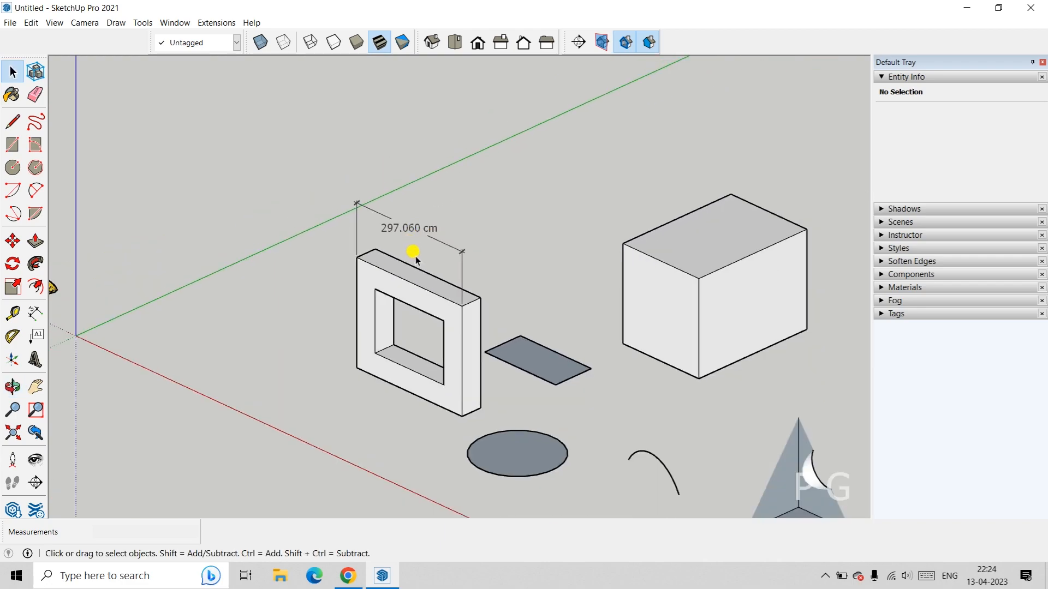
scroll(415, 259, up, 5)
middle_drag(413, 280, 528, 265)
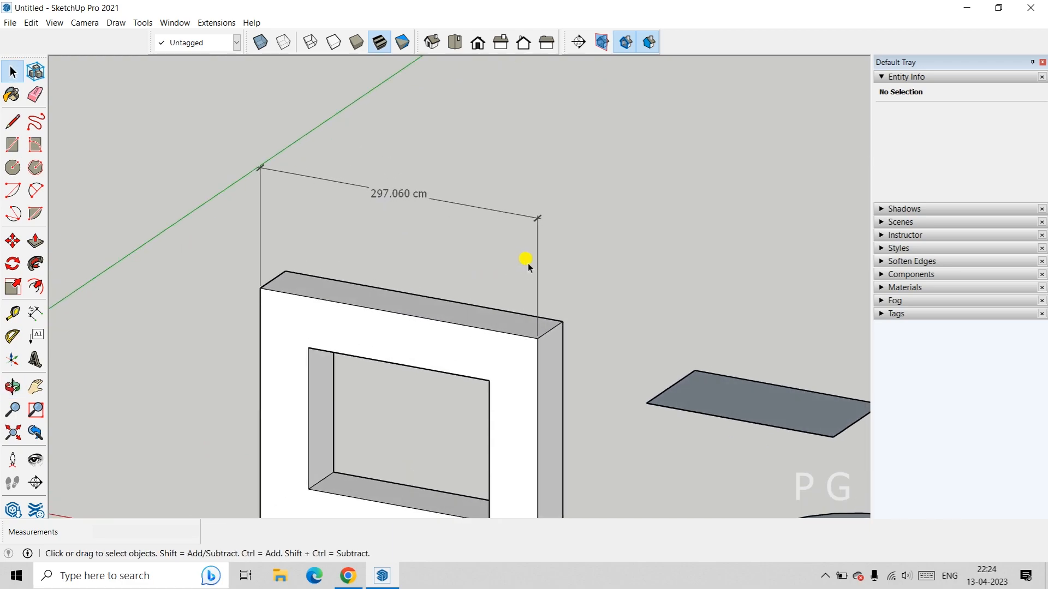
click(35, 315)
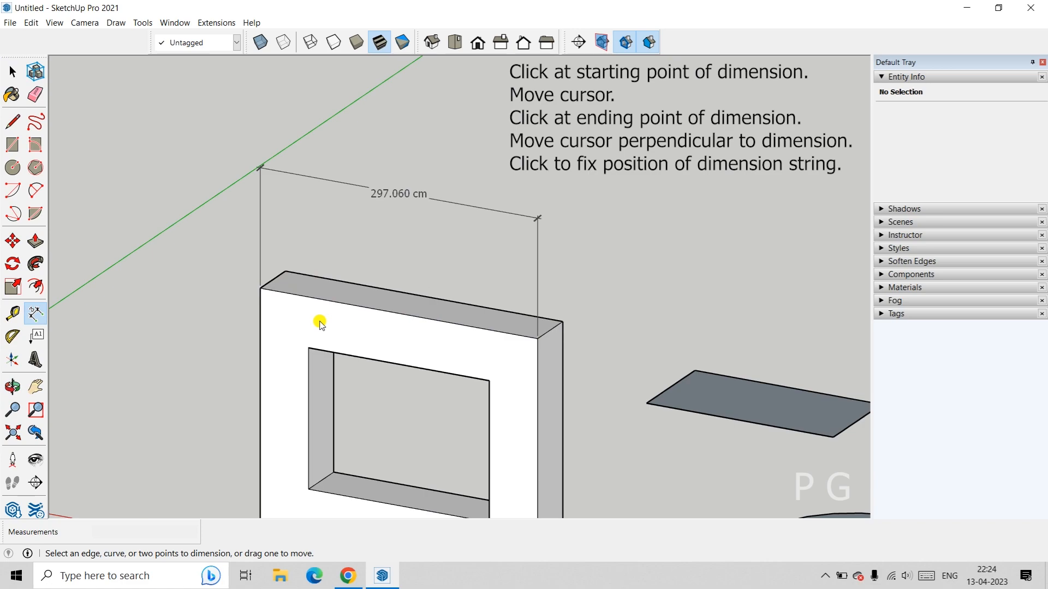
click(309, 348)
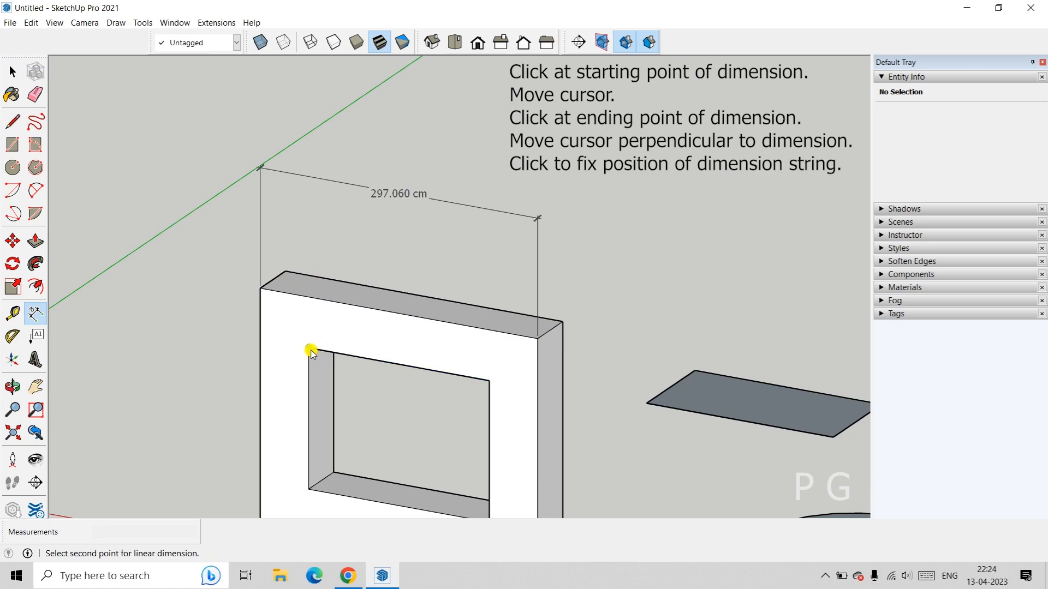
click(489, 380)
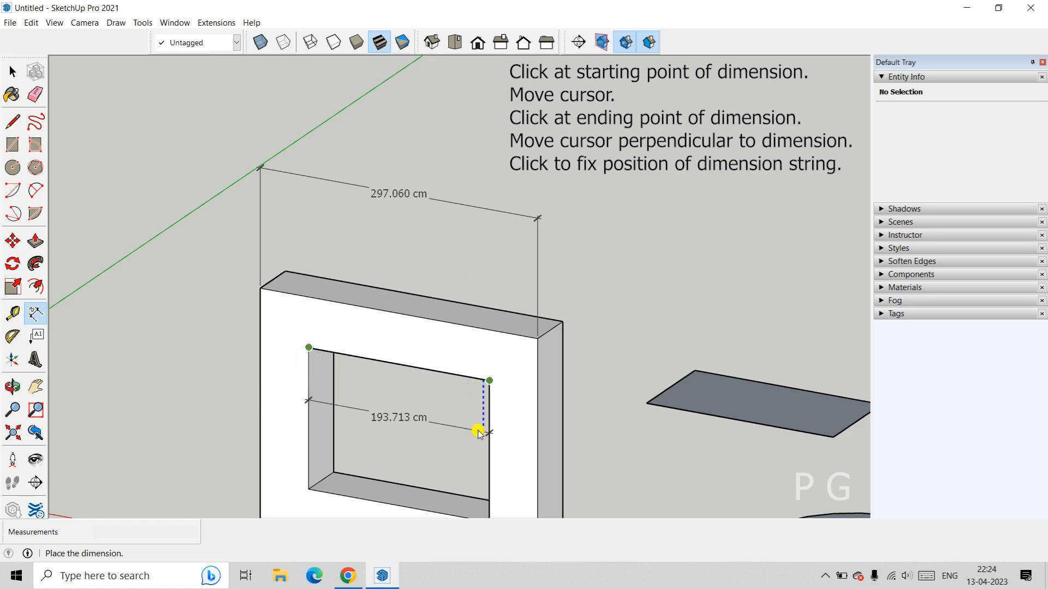
click(490, 266)
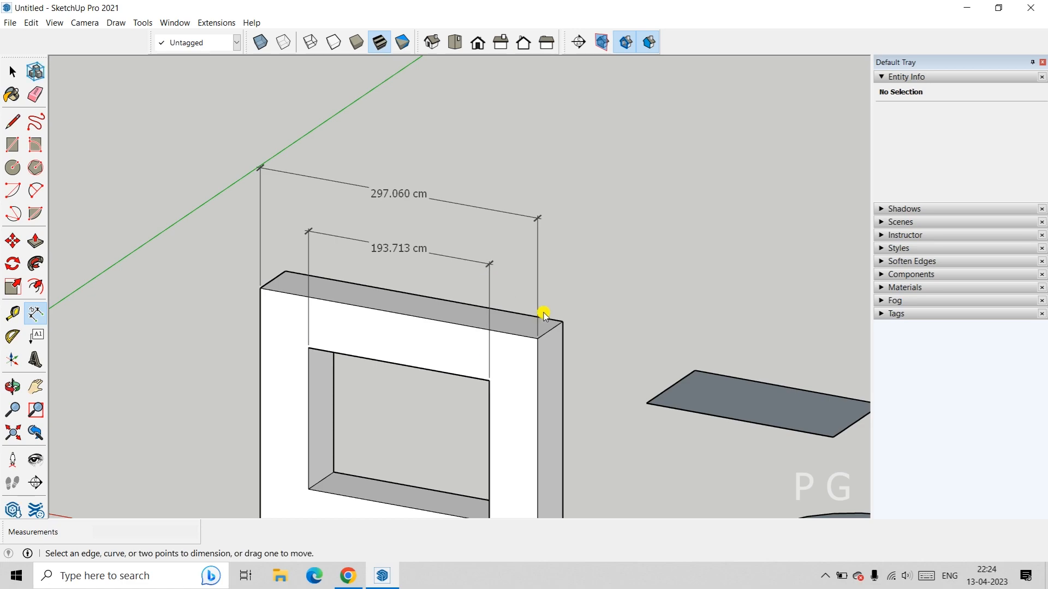
Step: Dimension the rear long edge of the flat rectangle, placing the dimension line above it
shift+middle_drag(540, 311, 485, 306)
click(385, 312)
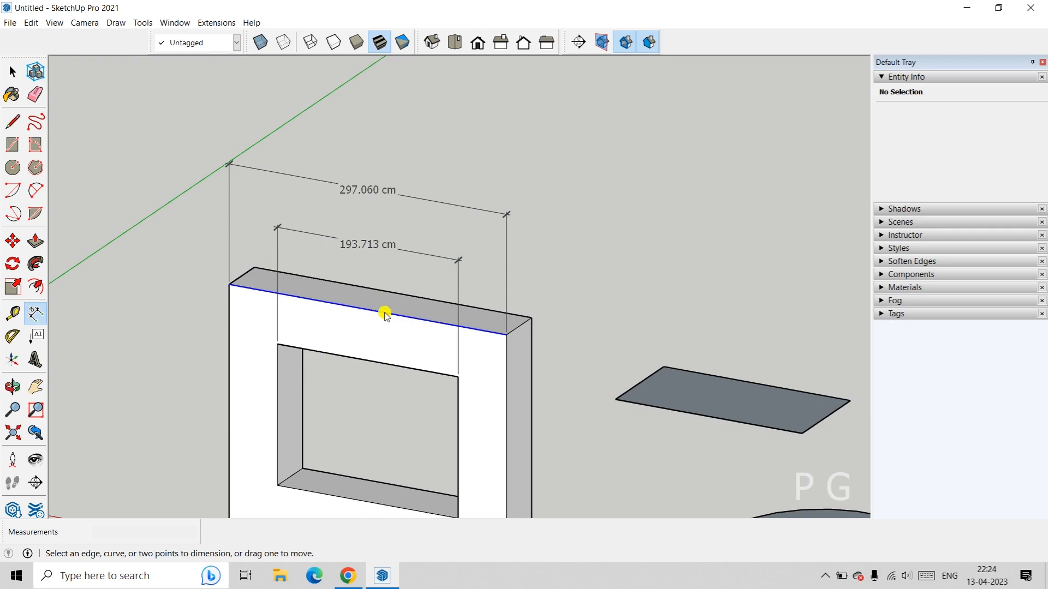
key(Escape)
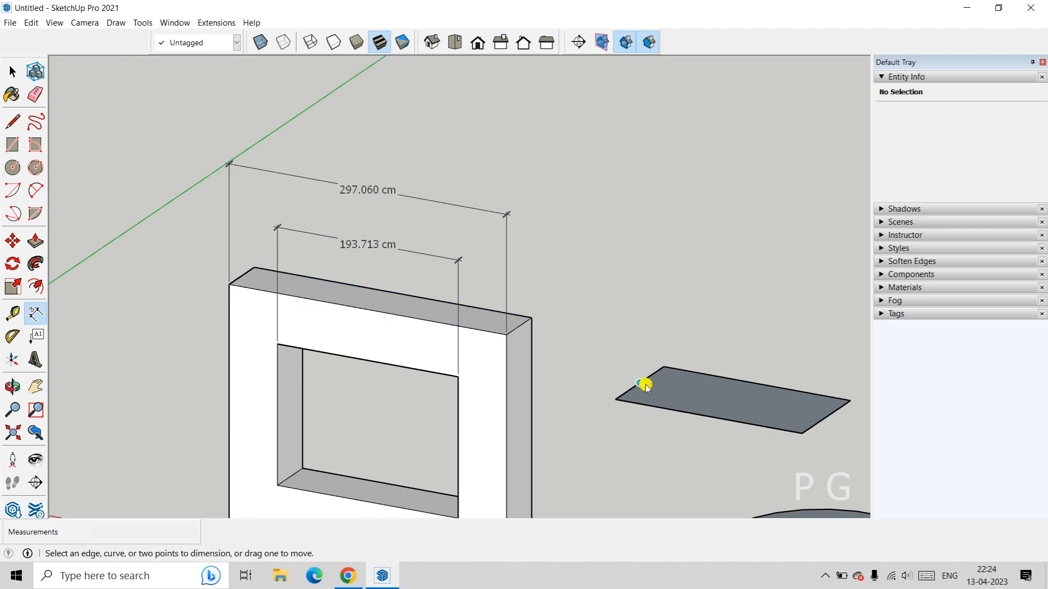
click(697, 373)
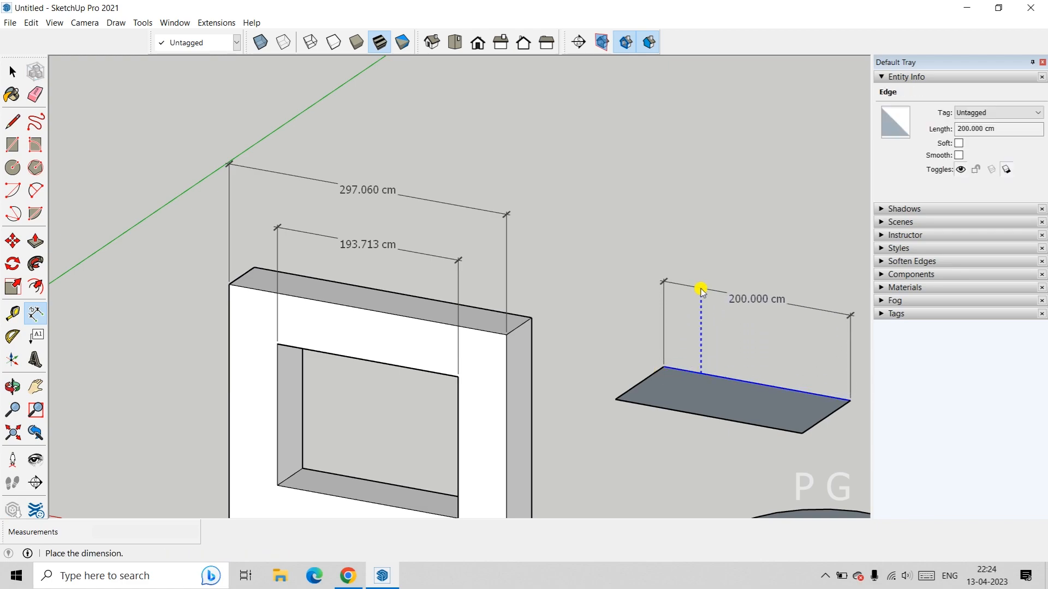
click(701, 289)
click(655, 359)
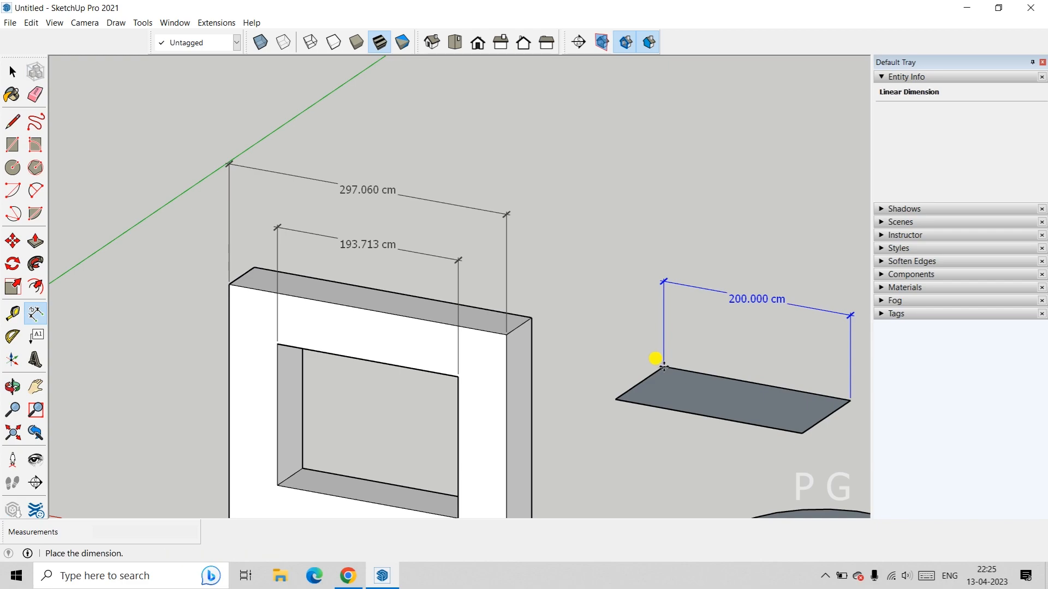
key(Escape)
Step: Dimension the flat rectangle's left short edge between its corners, and its front long edge with the dimension line in front
click(664, 367)
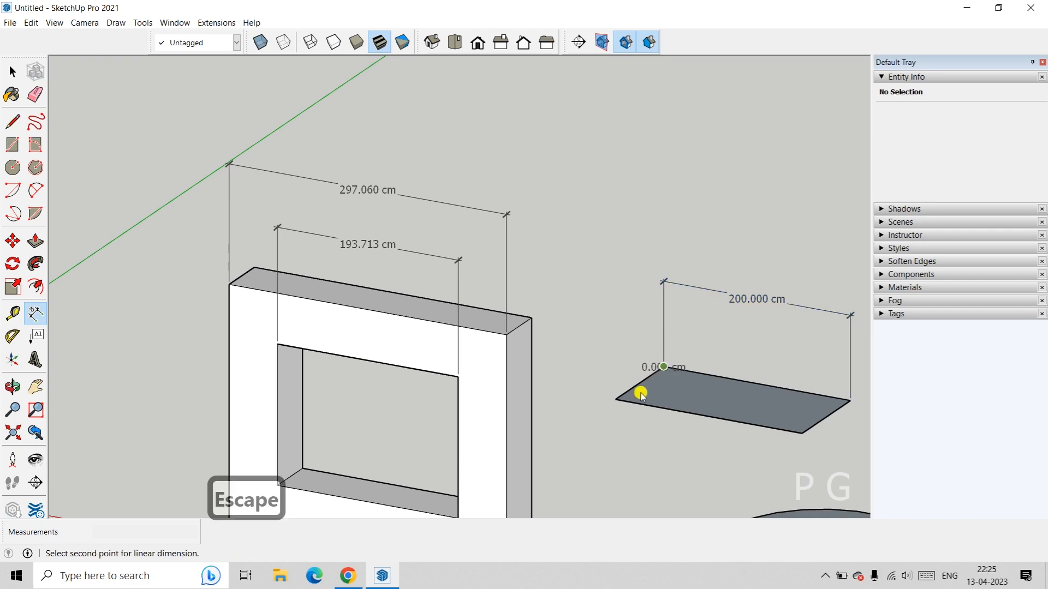
click(617, 399)
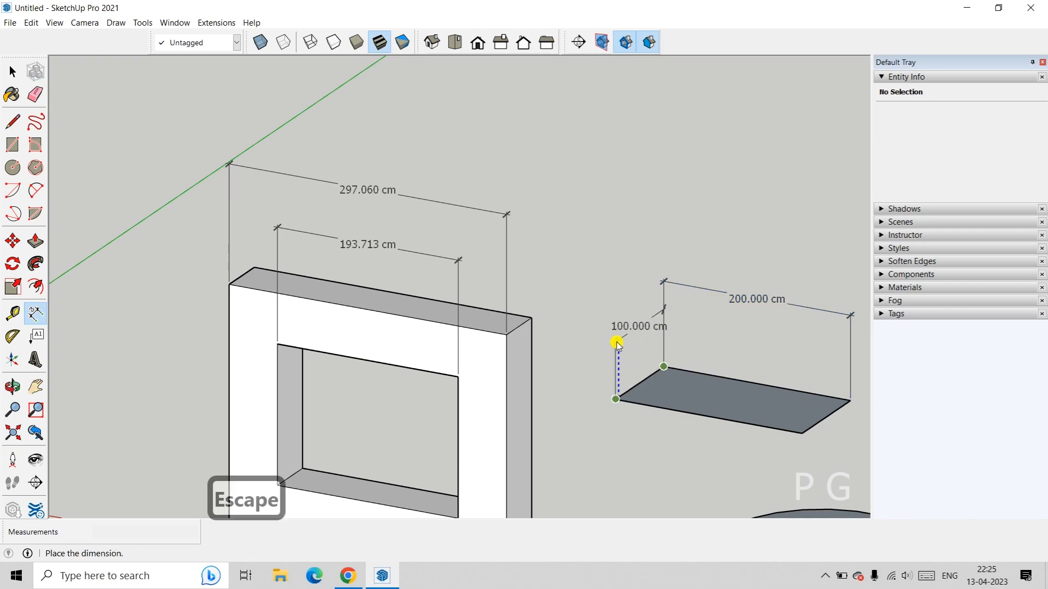
click(617, 335)
click(656, 406)
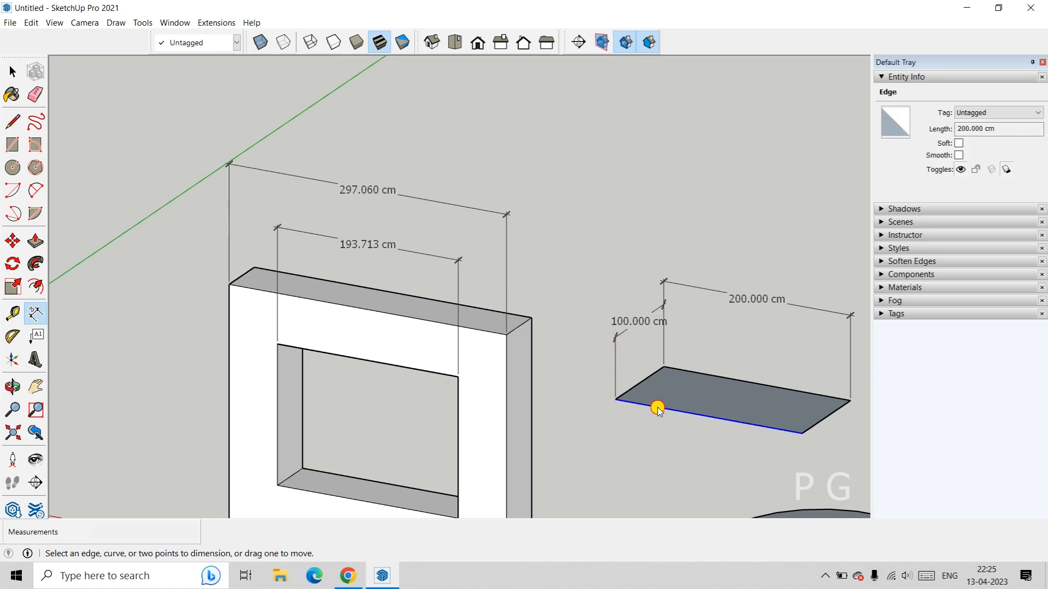
click(640, 434)
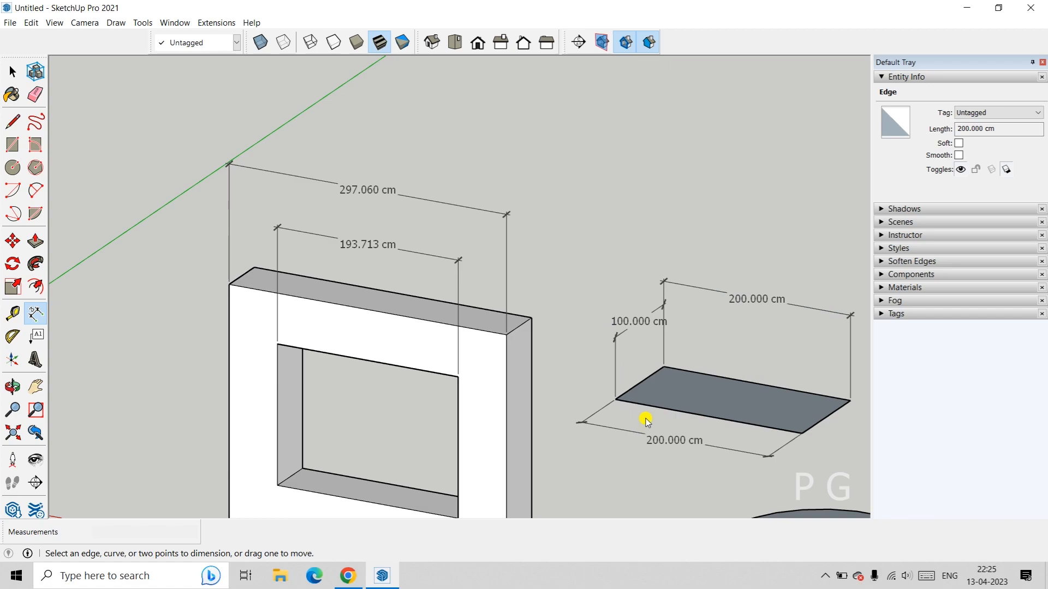
Step: Open the large box for editing so that its edges can be dimensioned
scroll(643, 421, down, 5)
mouse_move(648, 381)
middle_down()
mouse_move(549, 367)
mouse_move(415, 398)
middle_up()
scroll(648, 299, up, 2)
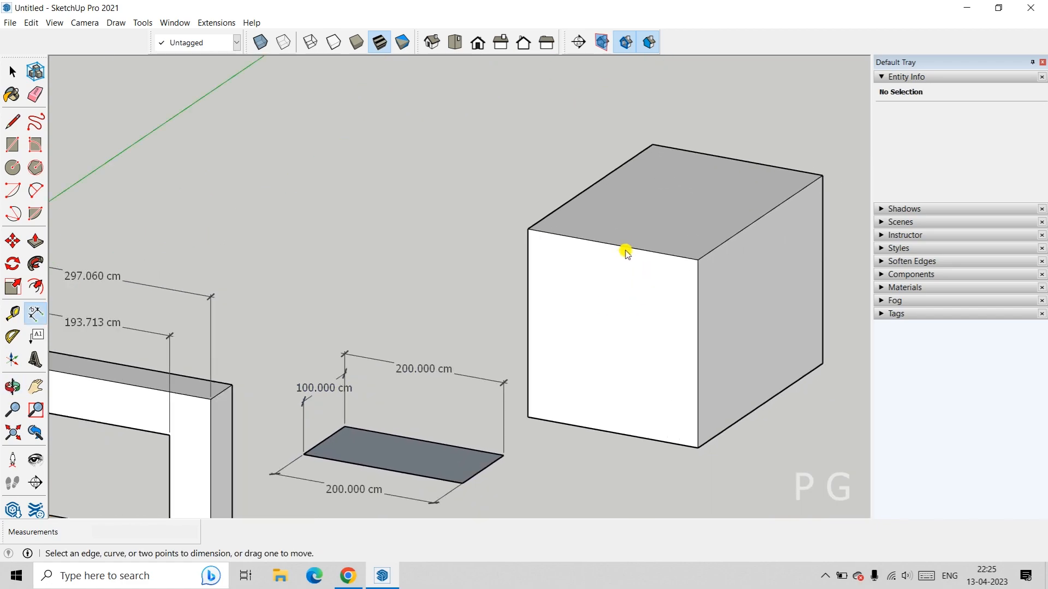
scroll(626, 253, down, 1)
scroll(704, 236, up, 1)
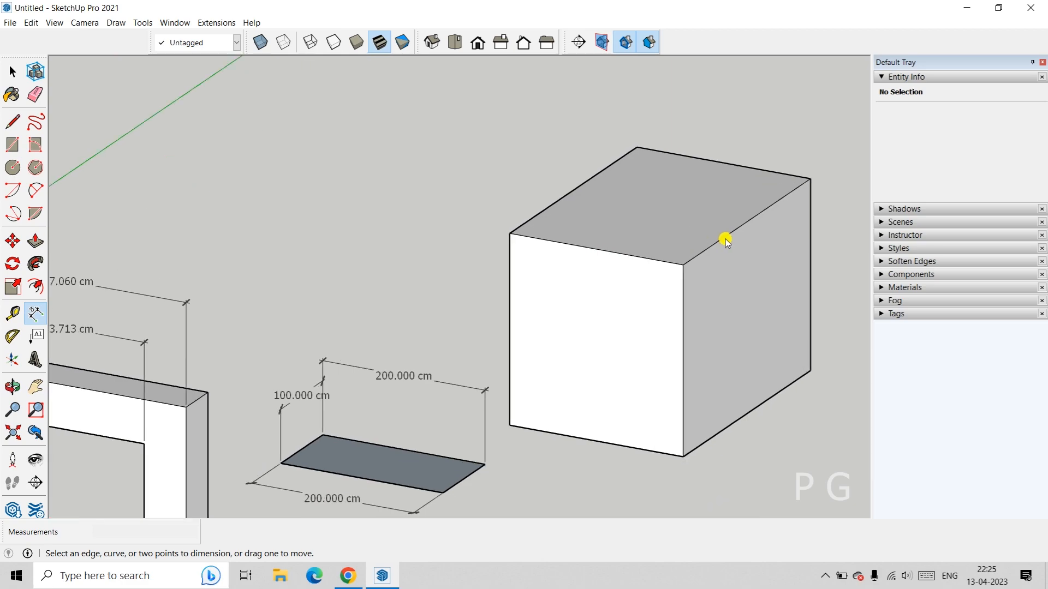
click(681, 265)
key(space)
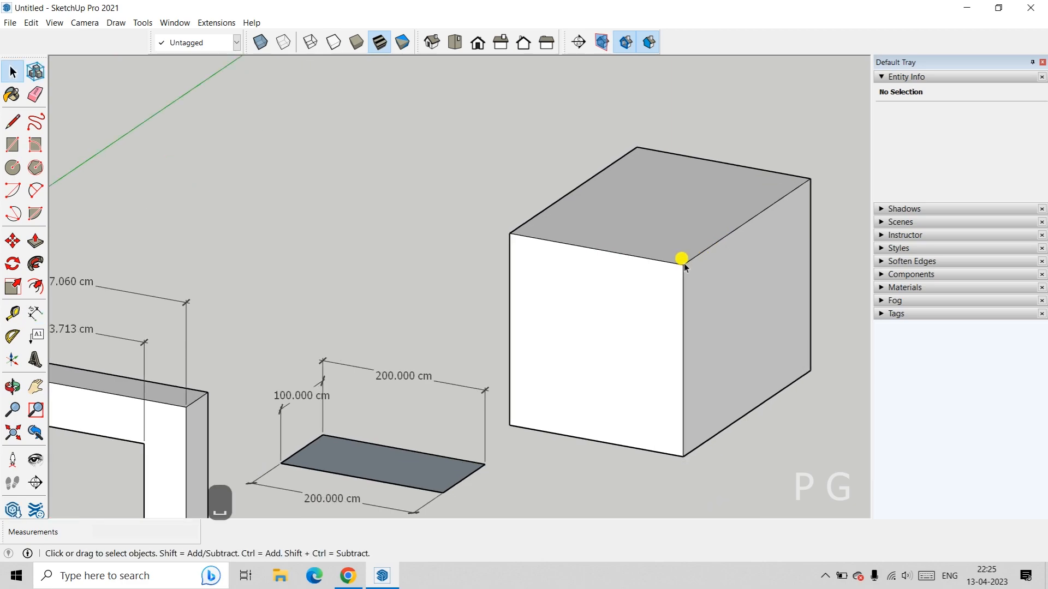
double_click(640, 252)
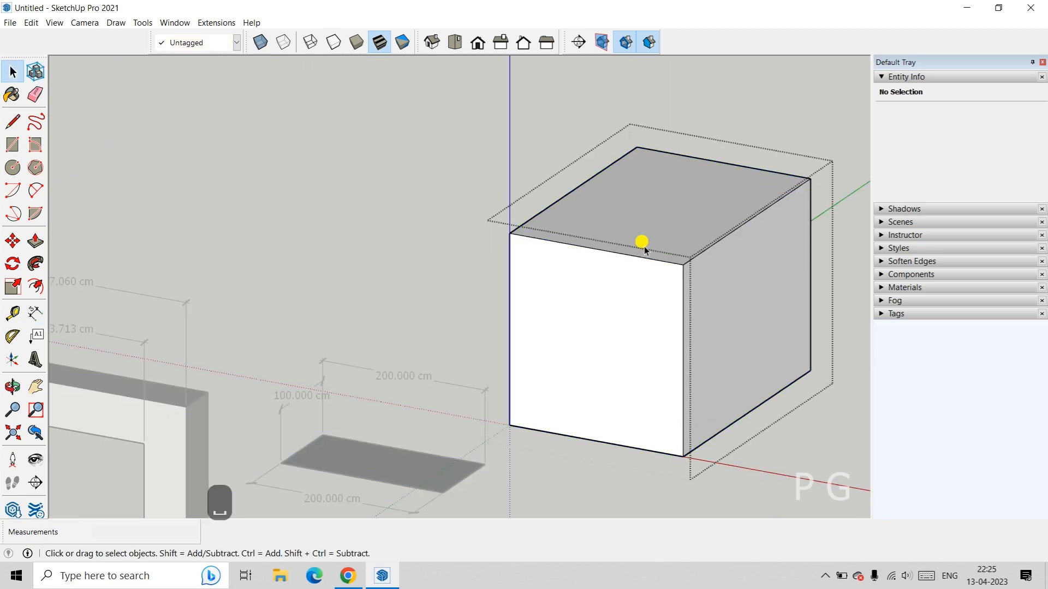
click(392, 206)
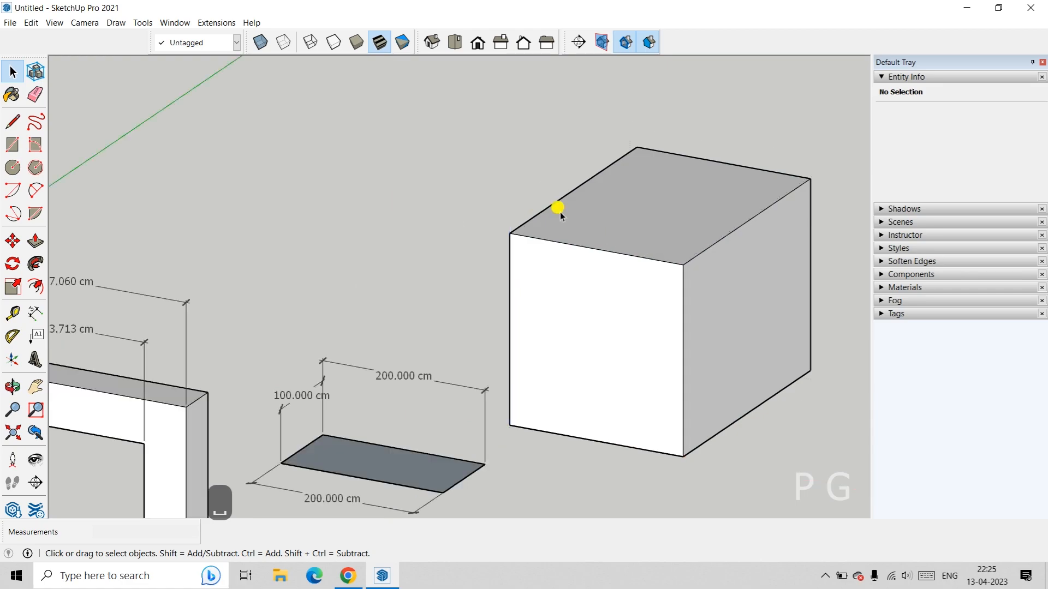
right_click(598, 216)
click(643, 300)
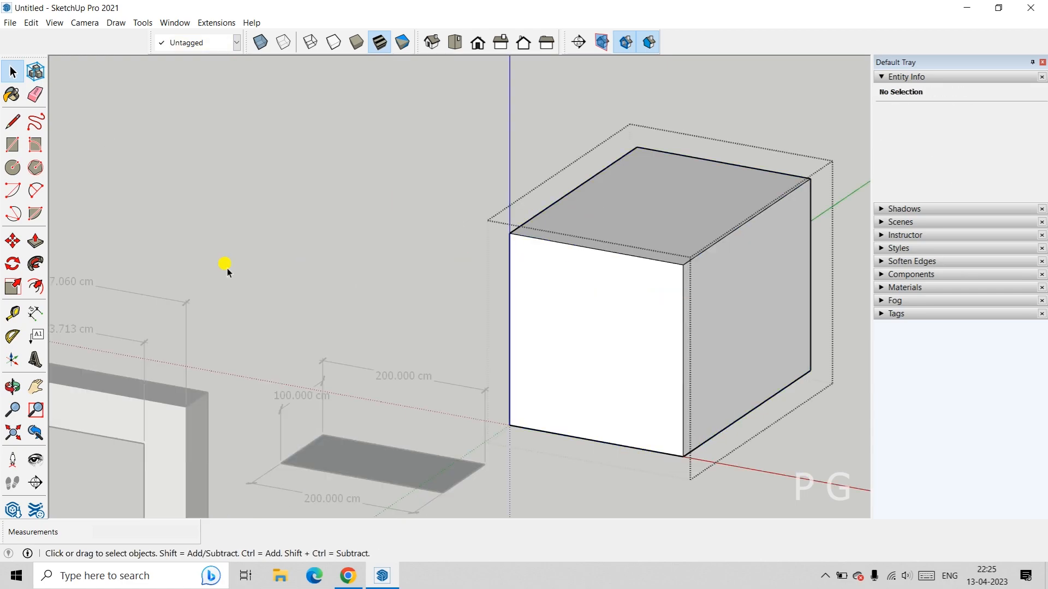
Step: Dimension the left edge of the large box's top face between its two corners, placing the dimension above the box
click(35, 314)
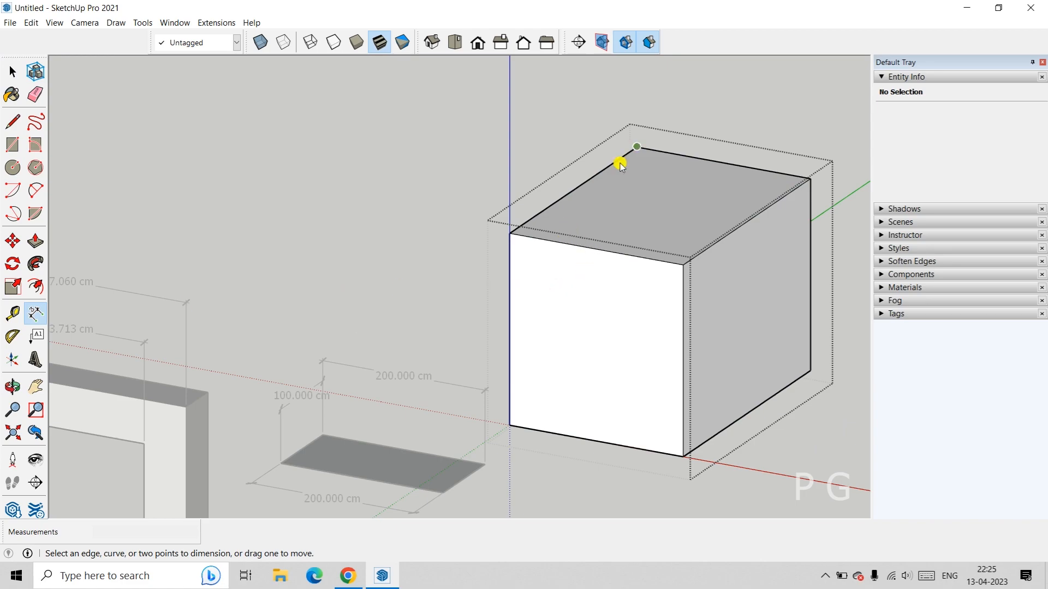
click(636, 149)
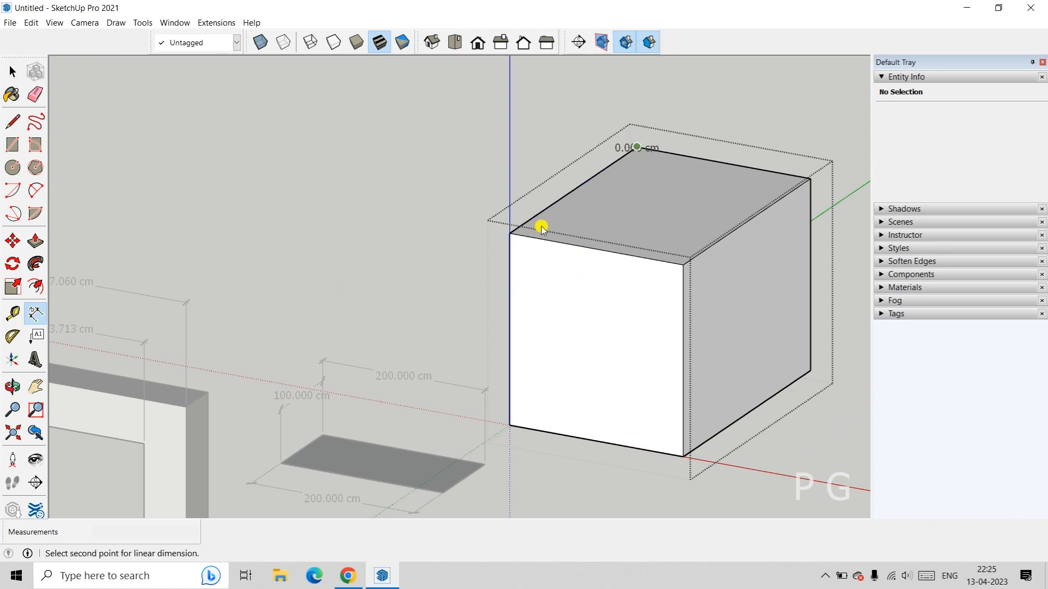
click(511, 234)
click(511, 162)
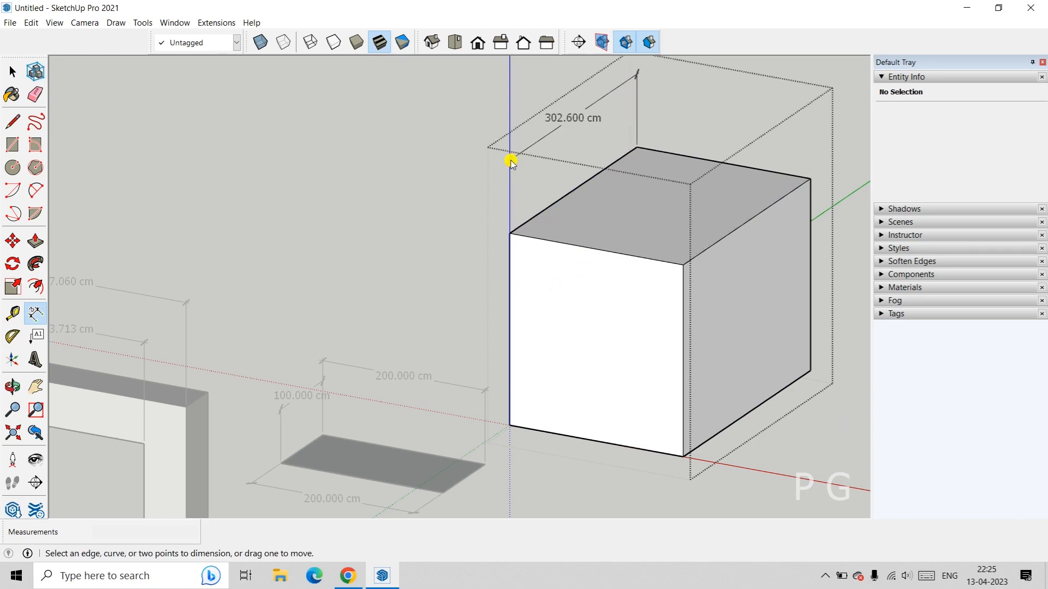
Step: Dimension the front edge of the large box's top face, placing the dimension above it, and exit editing of the box
click(579, 247)
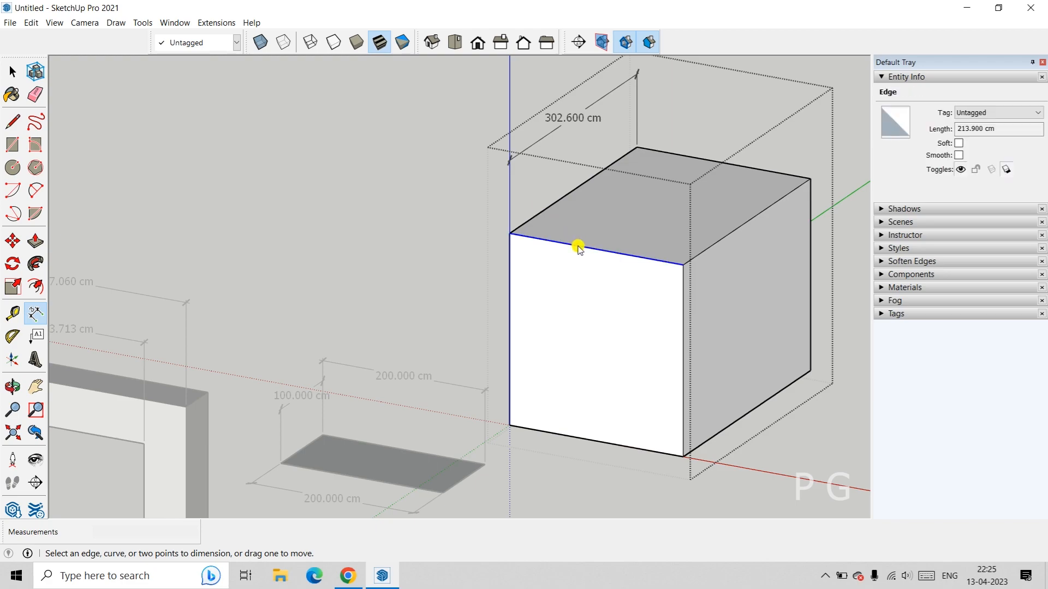
click(579, 247)
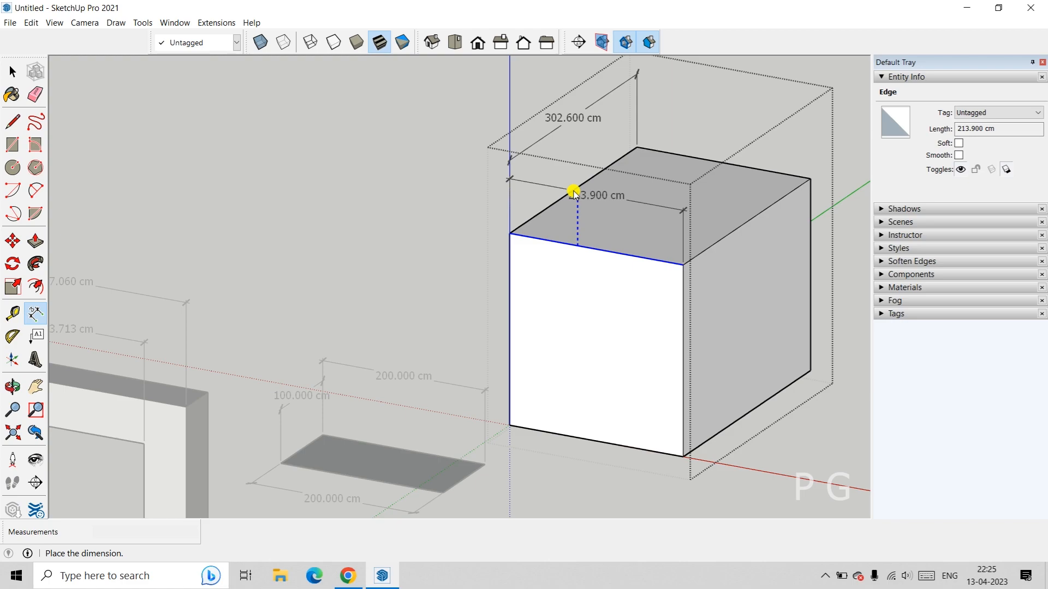
click(574, 193)
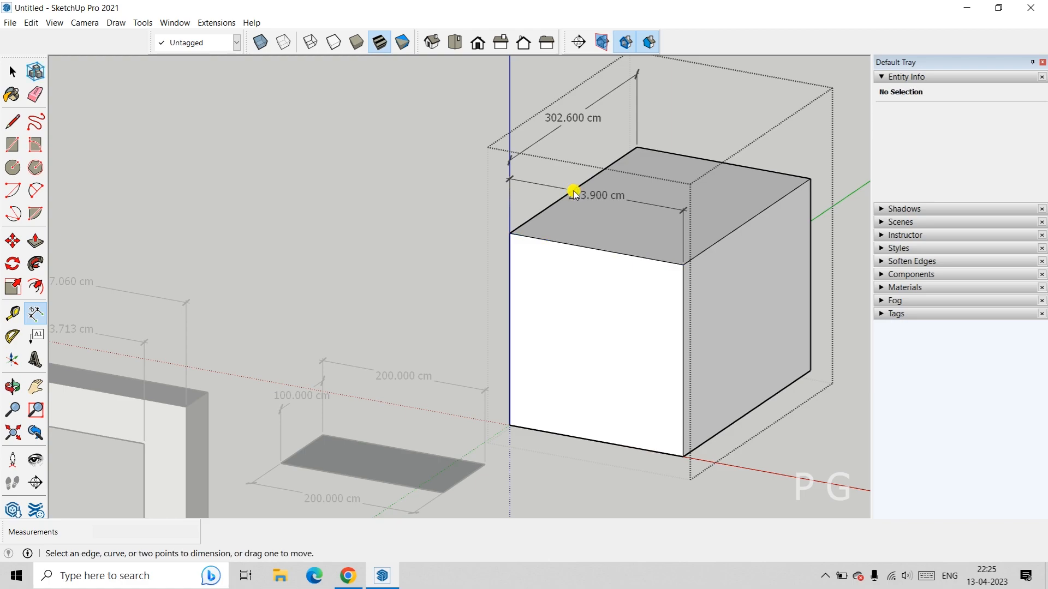
scroll(573, 192, down, 4)
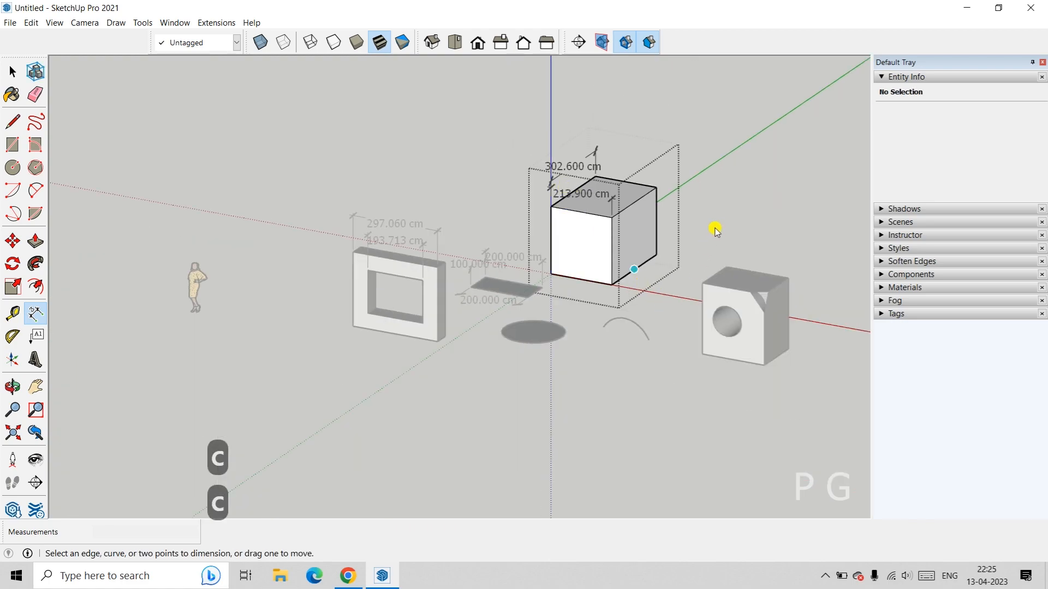
key(space)
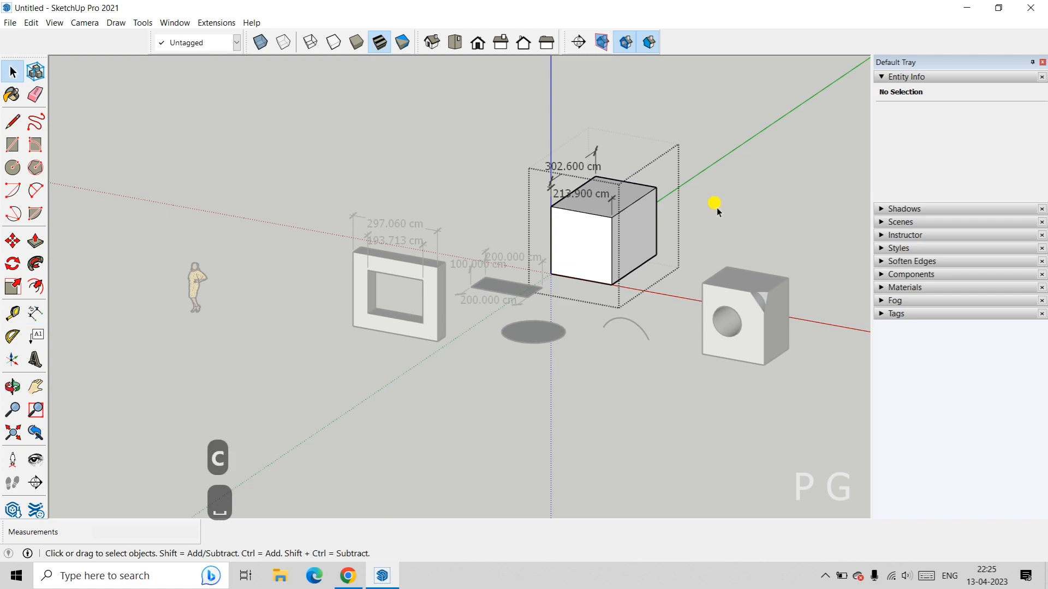
click(715, 211)
Step: Add a diameter dimension to the flat circle, placing its label just outside the circle's rear left
scroll(548, 295, up, 5)
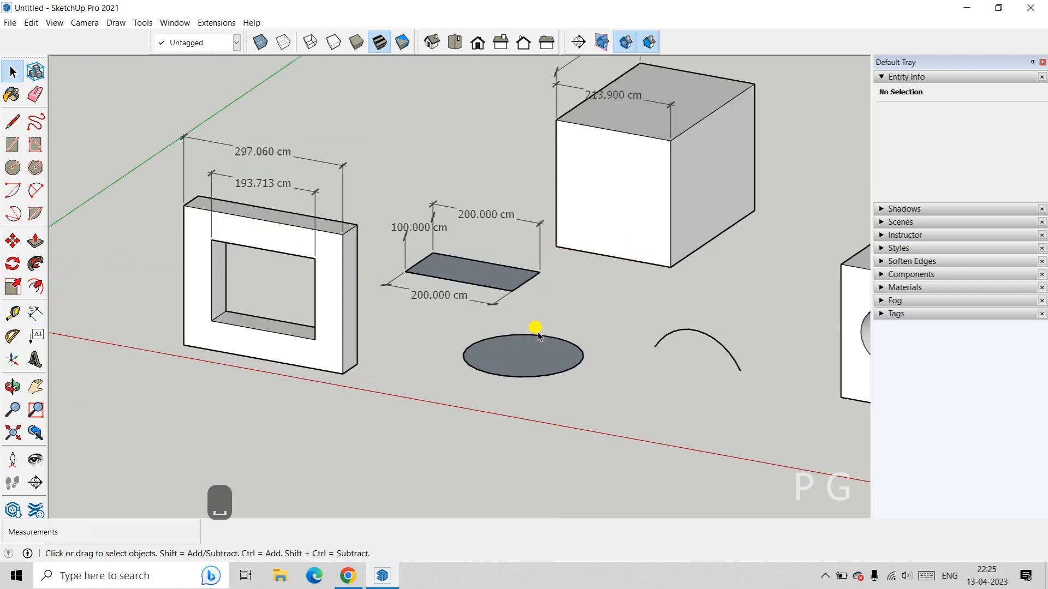
click(38, 314)
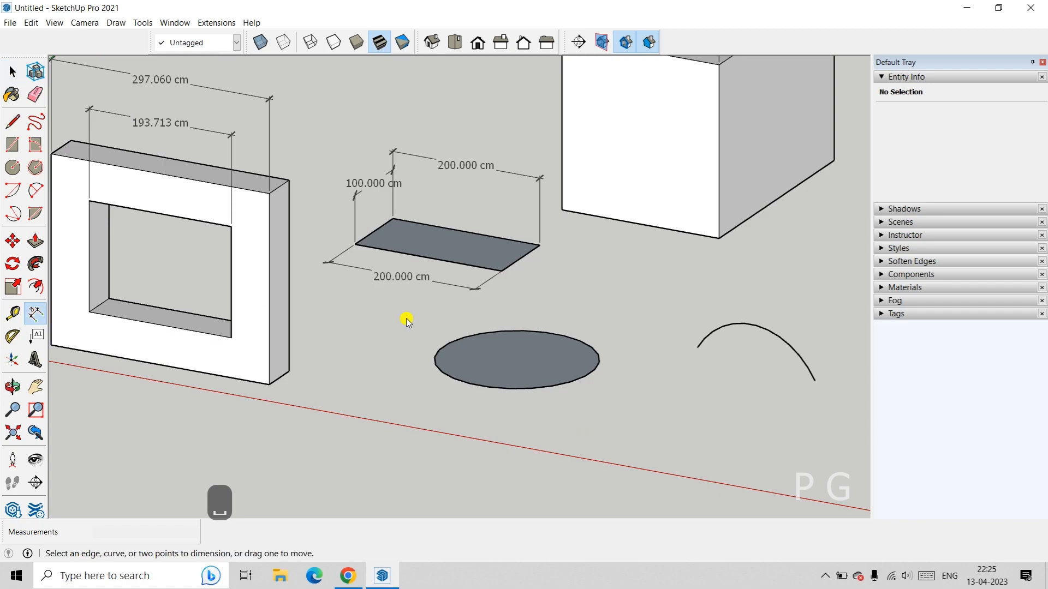
click(483, 333)
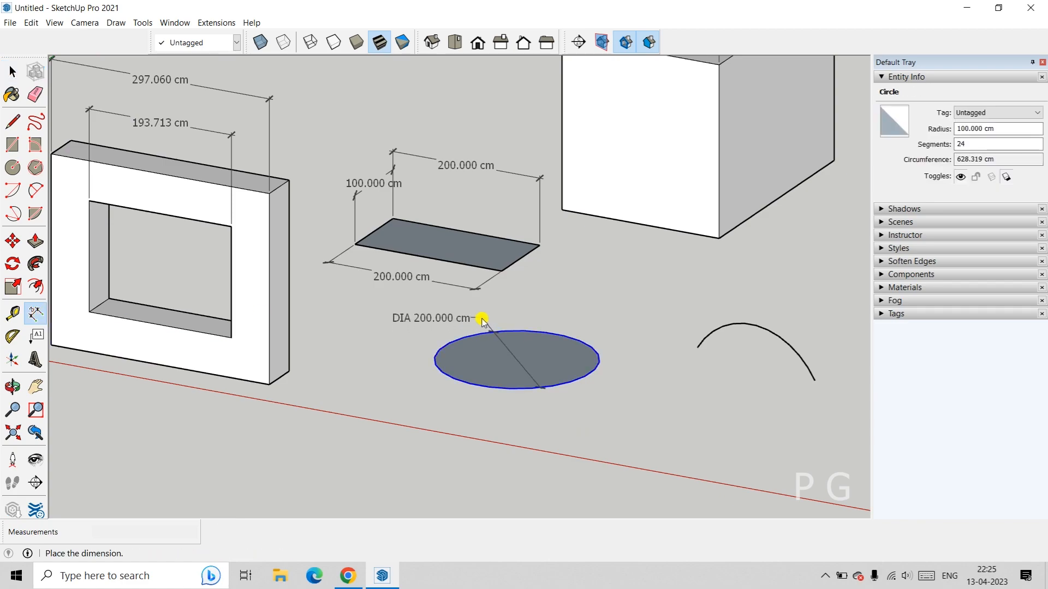
click(483, 317)
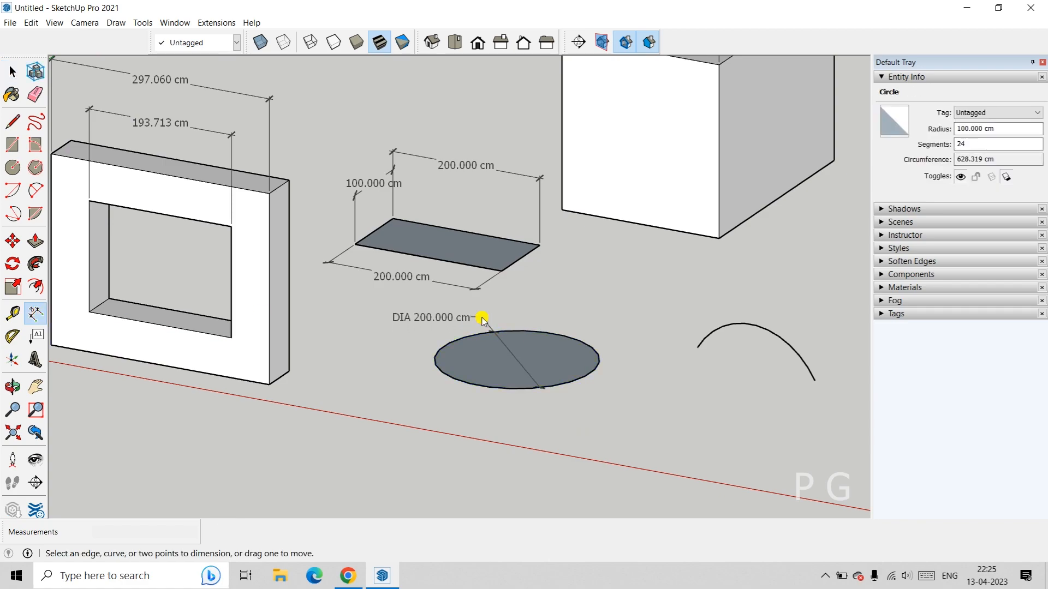
Step: Add a radius dimension to the arc and a linear dimension between its two endpoints, placed in front of the arc
click(722, 331)
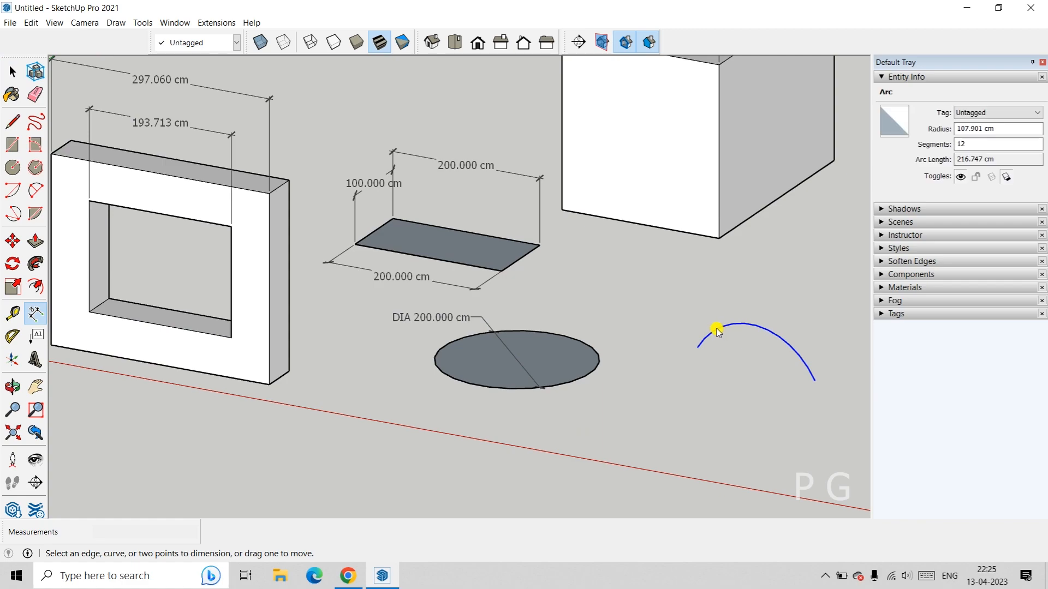
click(692, 311)
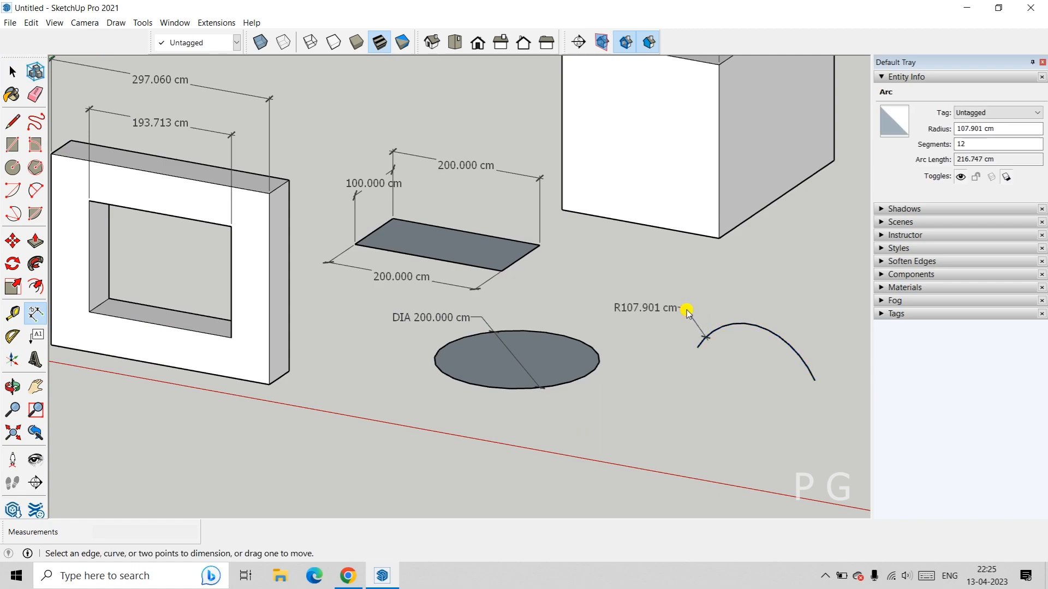
click(697, 350)
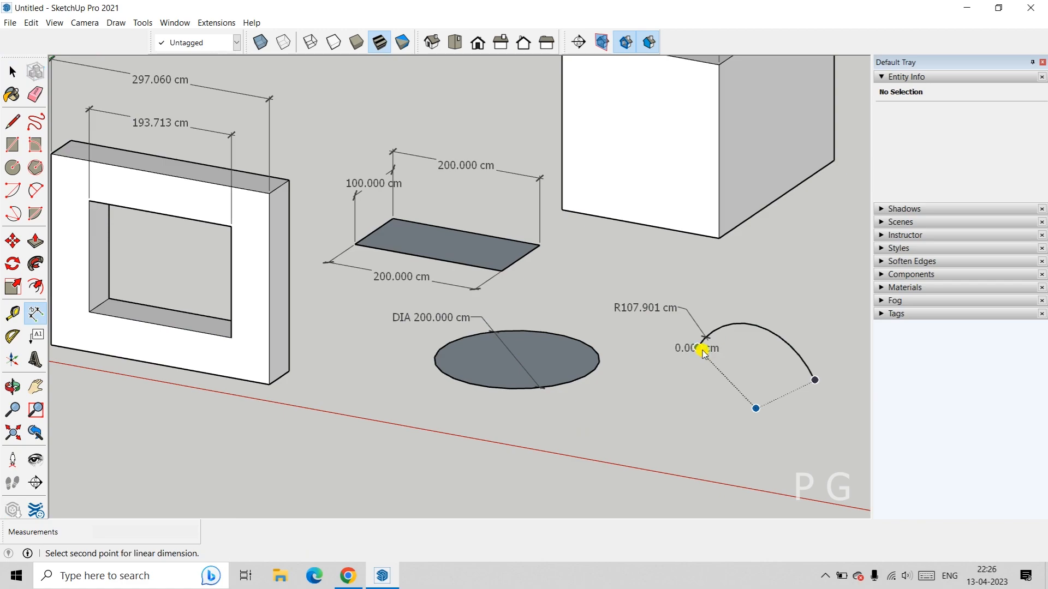
click(812, 381)
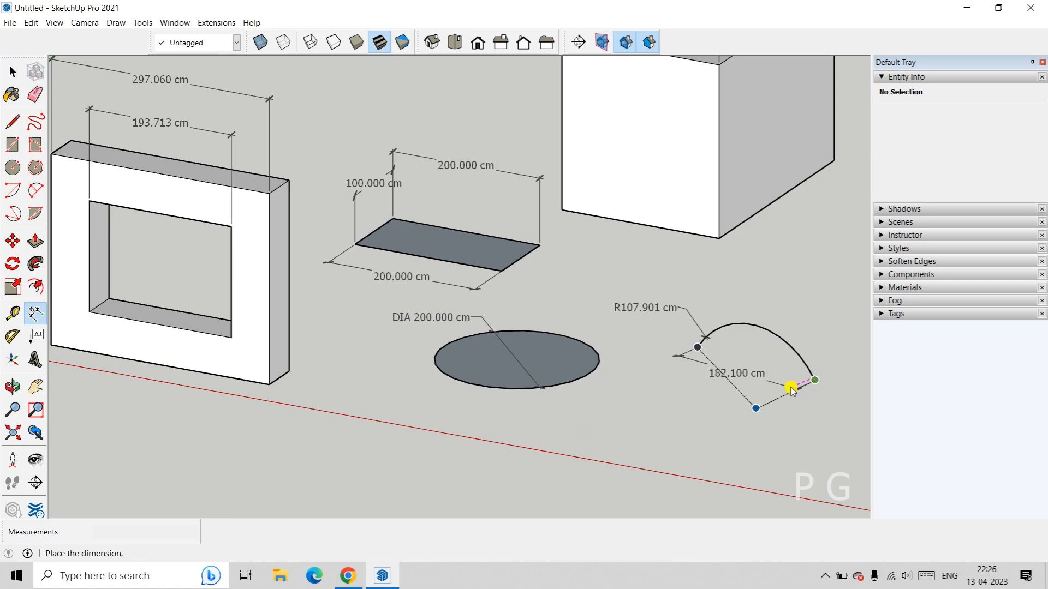
click(761, 403)
Step: Add a diameter dimension to the circular hole in the small box, placing its label beyond the box's upper left corner
middle_drag(762, 419, 754, 404)
middle_drag(755, 355, 607, 373)
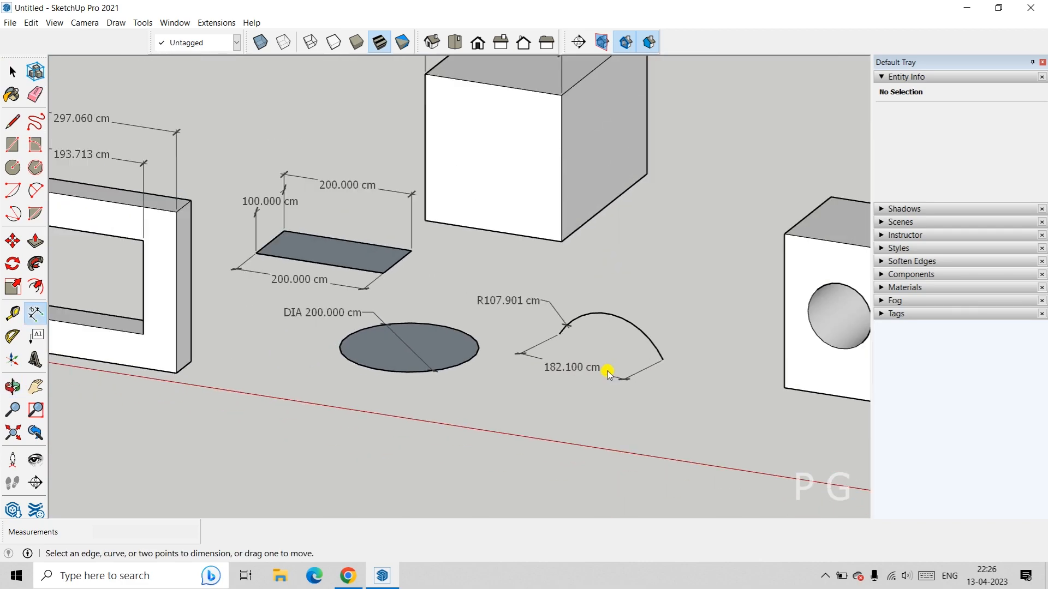
middle_drag(759, 364, 456, 344)
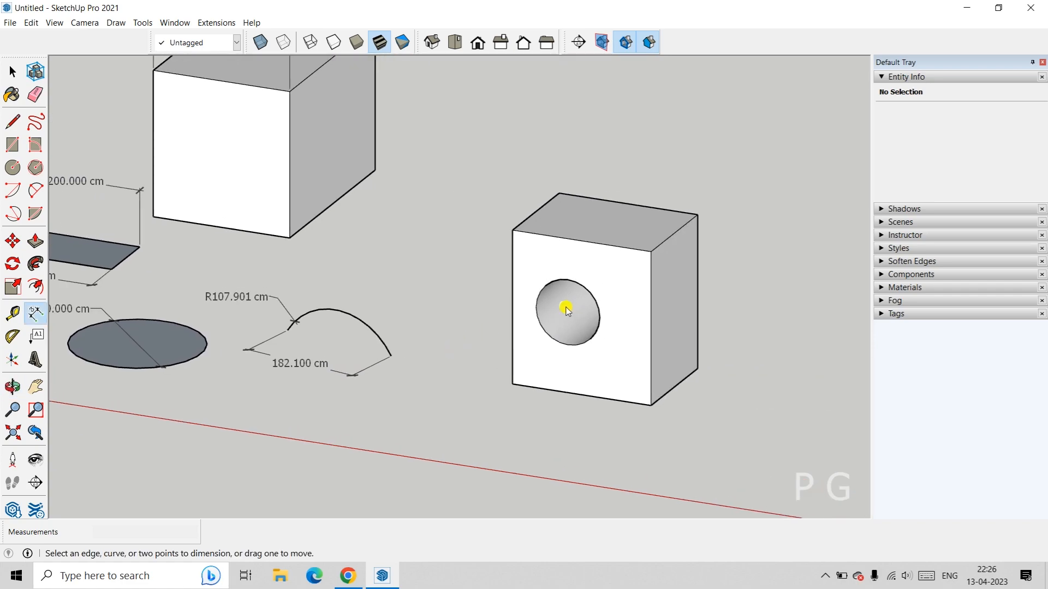
scroll(599, 308, up, 2)
scroll(599, 309, up, 1)
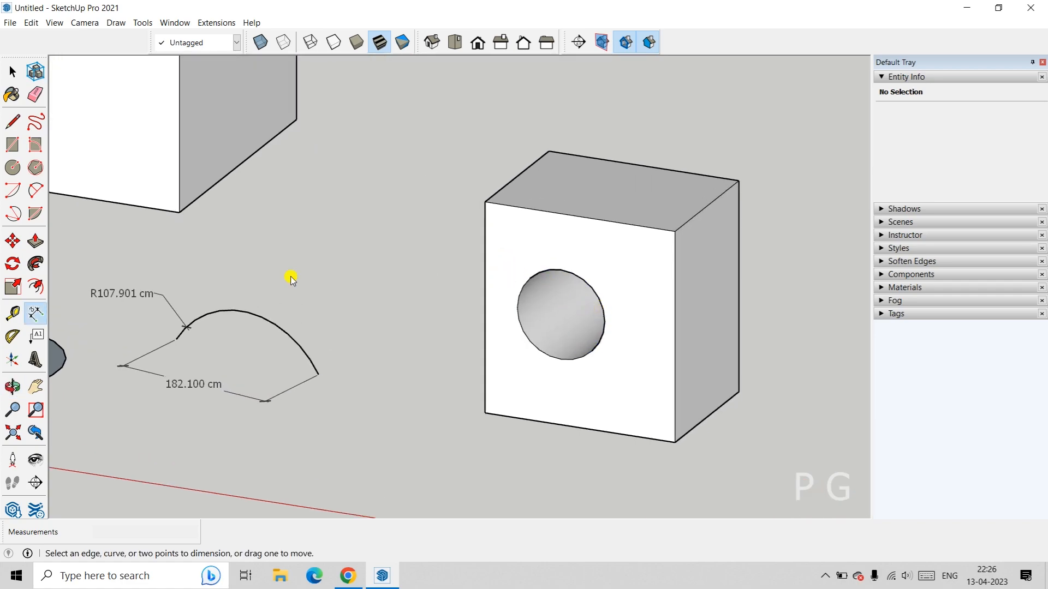
click(591, 283)
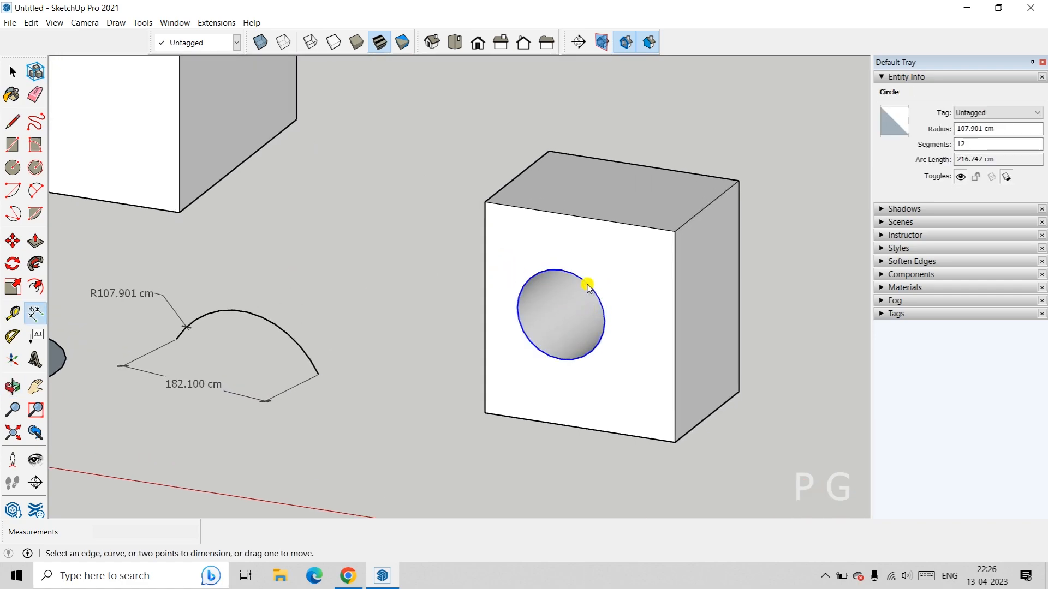
click(464, 170)
Step: Open the Dimensions settings in Model Info, select all dimensions, and move the dialog off the dimensioned frame
scroll(611, 213, down, 3)
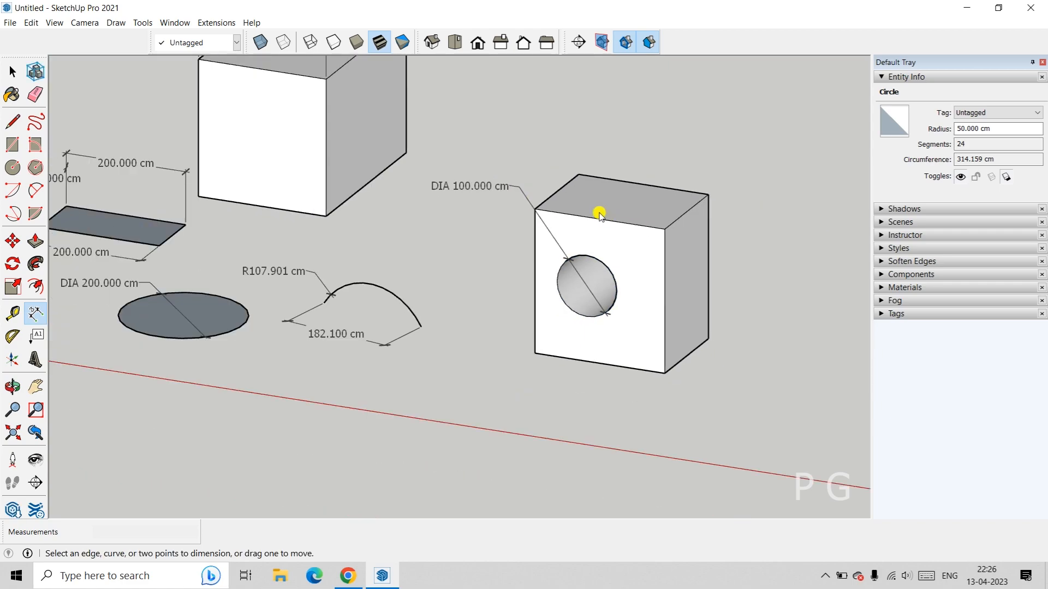
scroll(599, 215, down, 2)
middle_drag(519, 206, 591, 299)
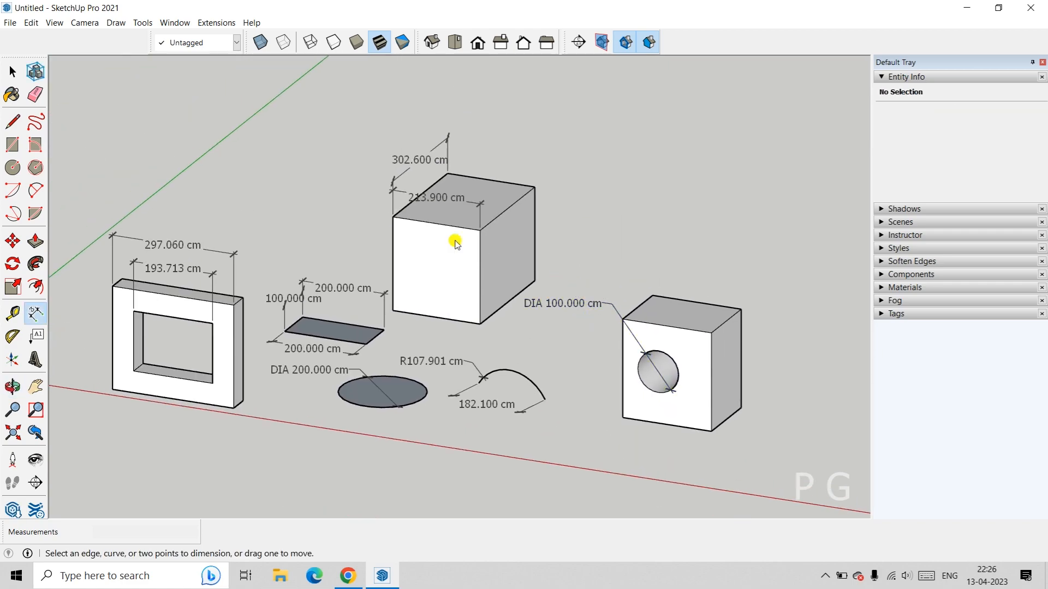
click(175, 23)
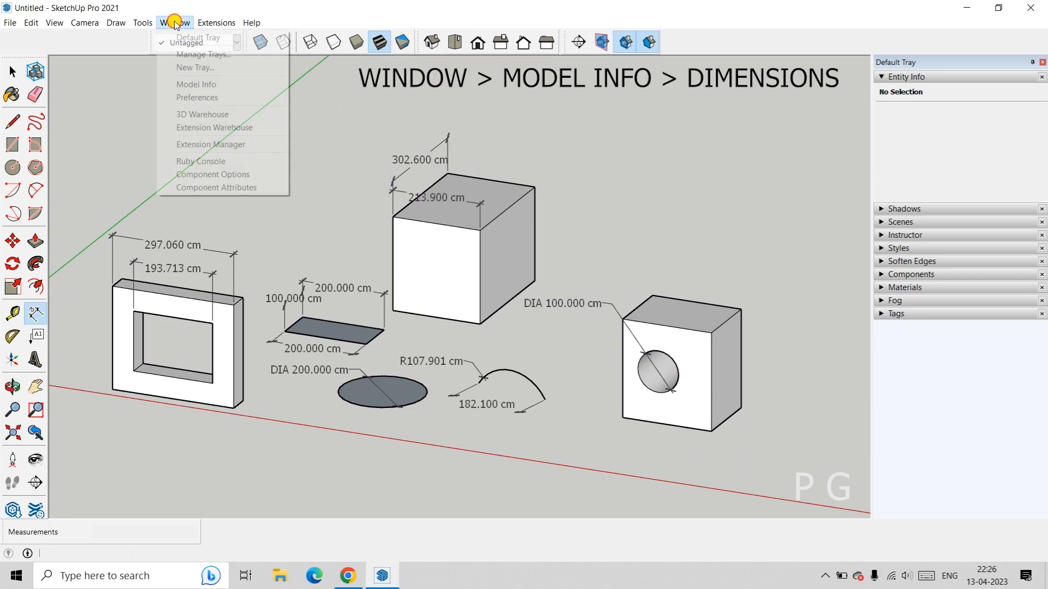
click(195, 85)
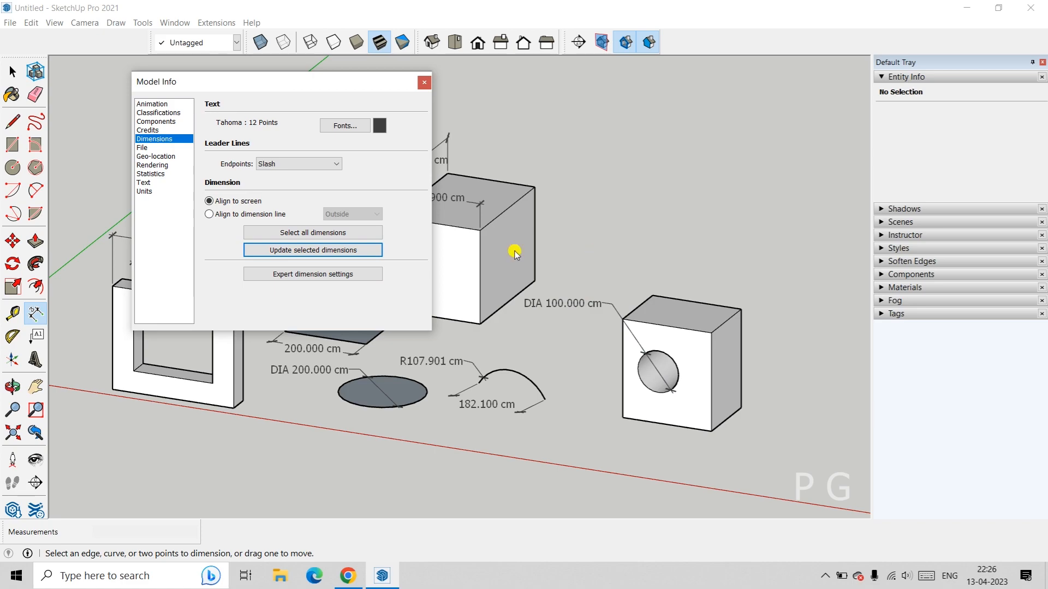
click(351, 232)
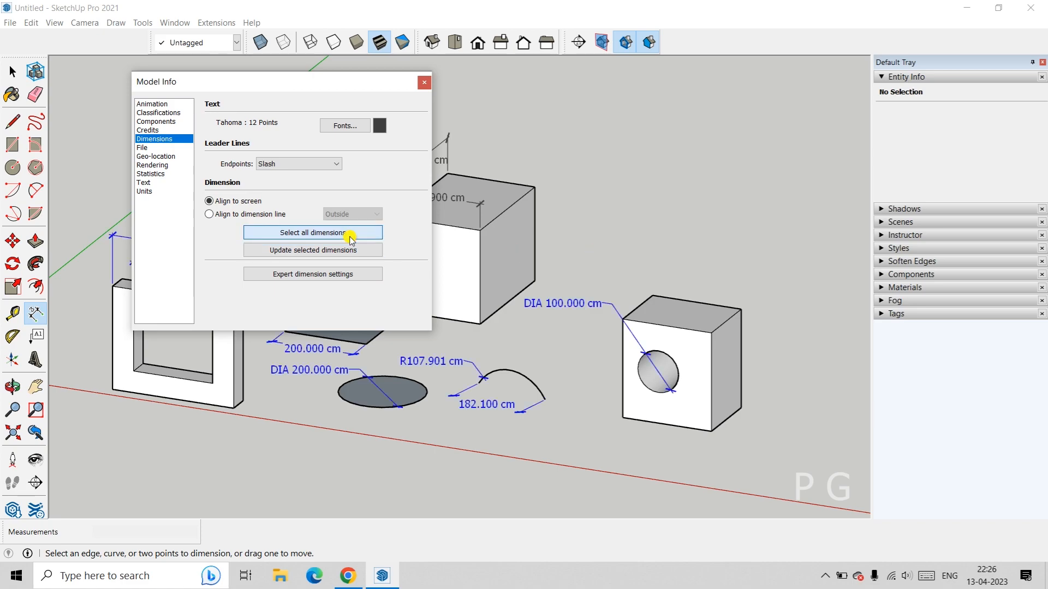
click(594, 316)
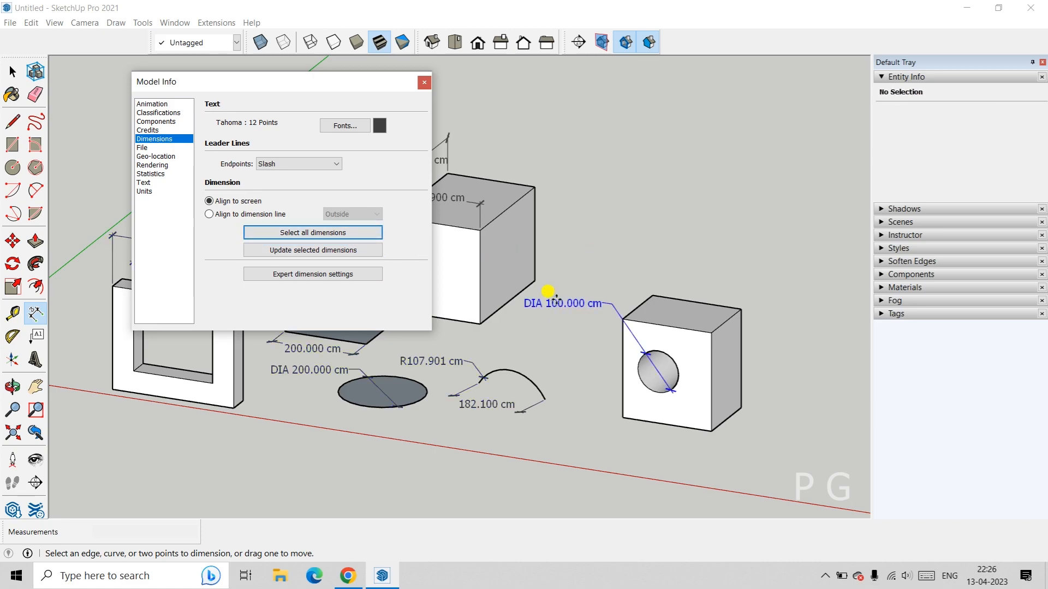
click(333, 233)
drag(341, 85, 656, 116)
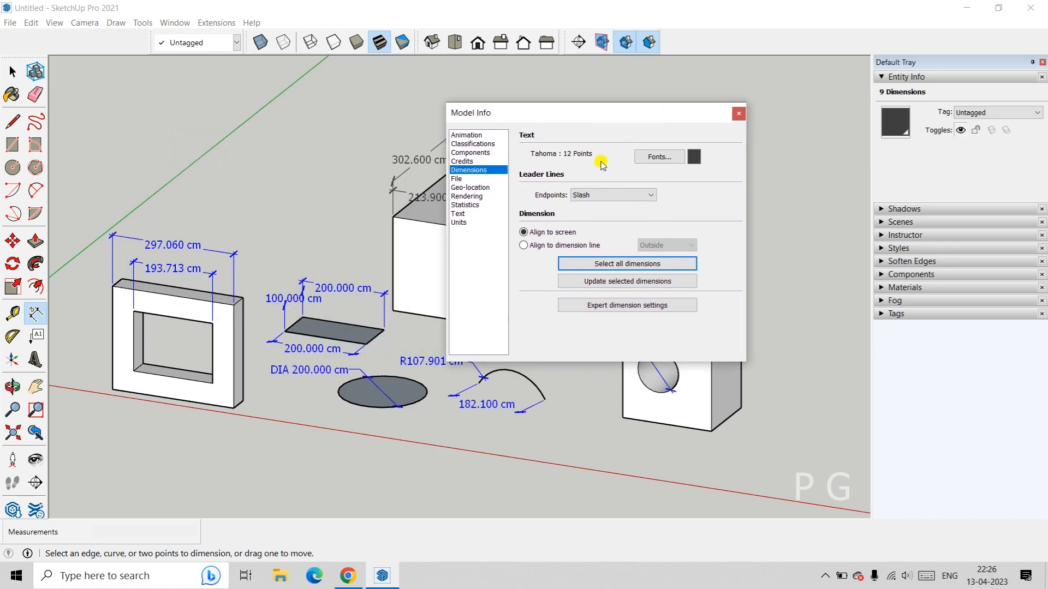
Step: Align the selected dimensions' text to the dimension line with the Outside option, update them, and close Model Info
click(523, 246)
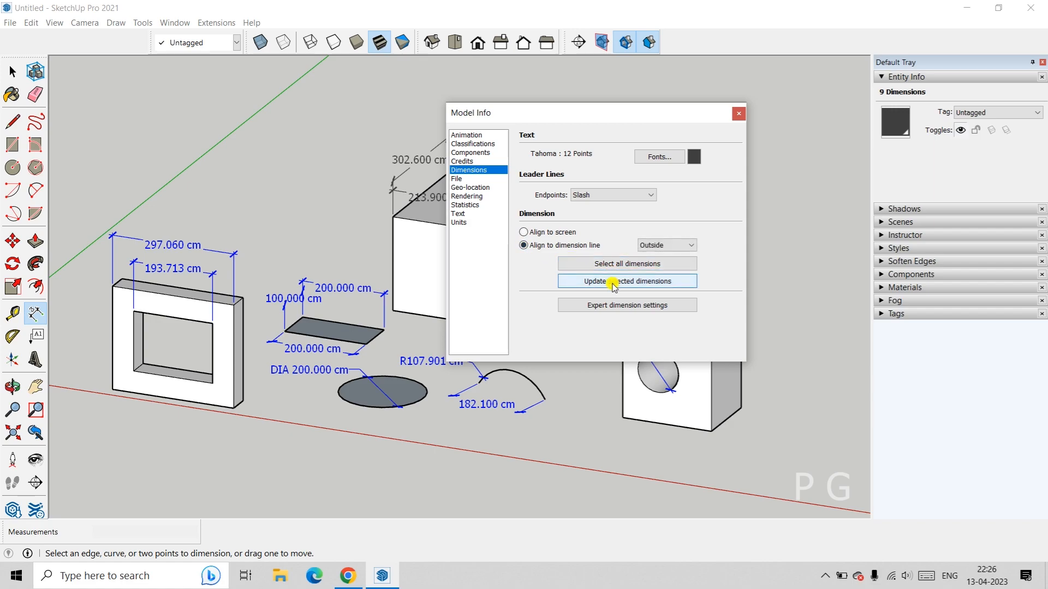
click(613, 282)
click(251, 286)
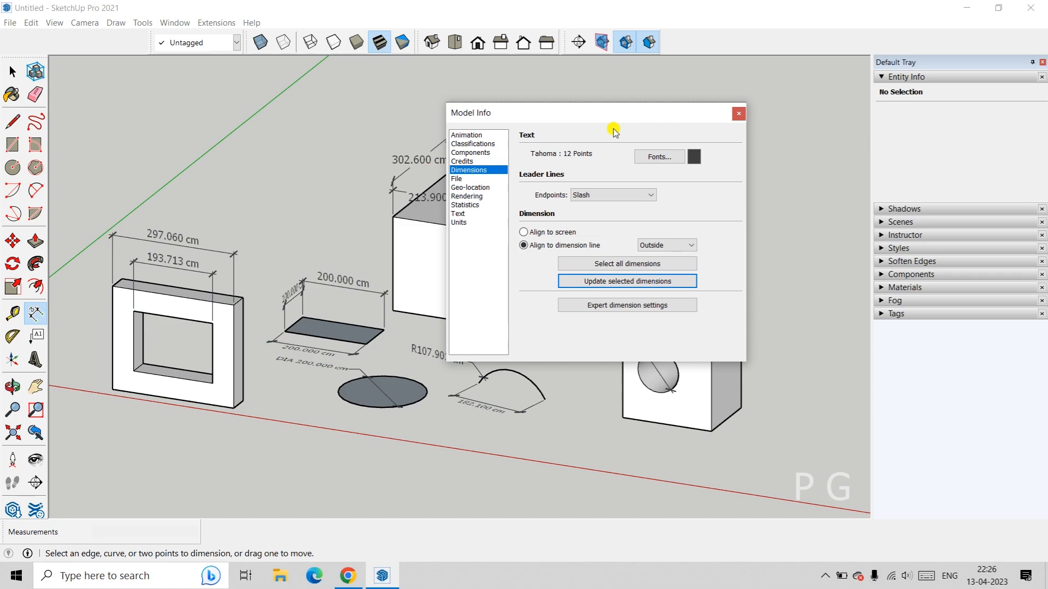
click(738, 115)
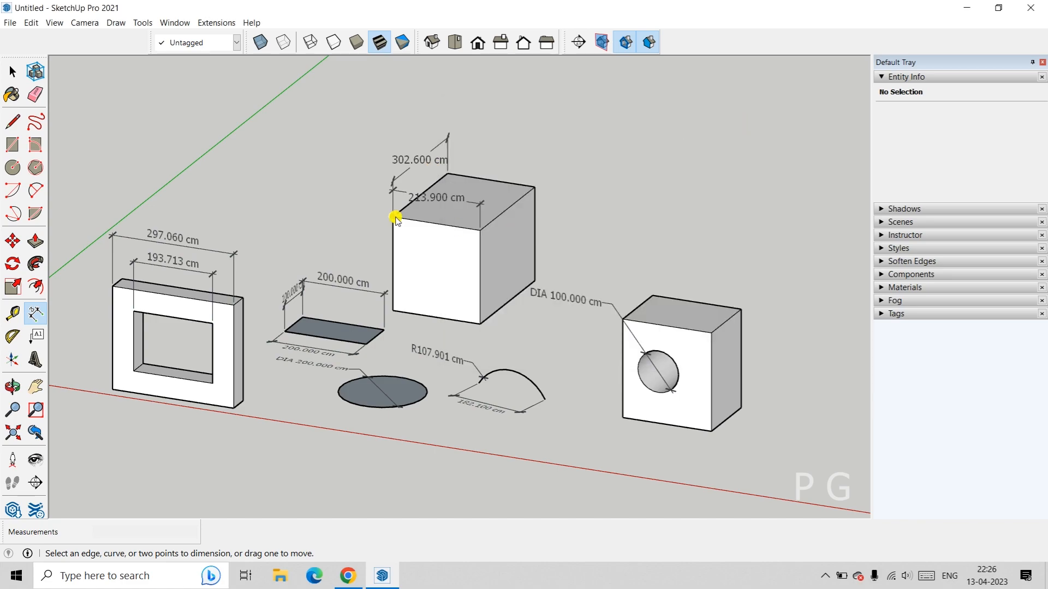
Step: Examine the aligned dimension text around the flat rectangle and the frame from several viewing angles
scroll(426, 217, up, 4)
middle_drag(519, 220, 457, 279)
scroll(464, 259, up, 5)
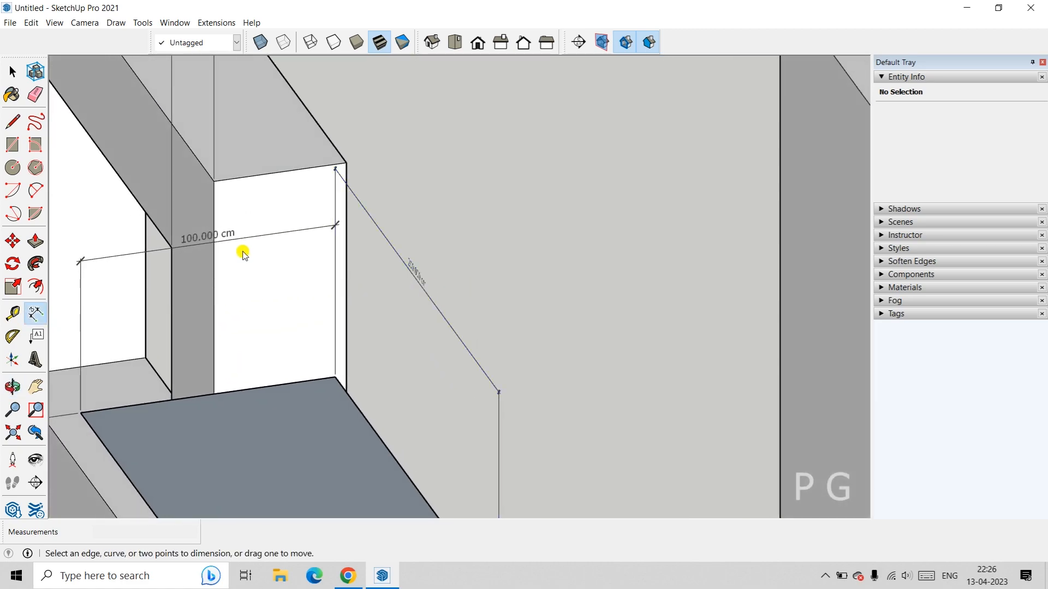
scroll(243, 255, down, 5)
middle_drag(270, 310, 434, 303)
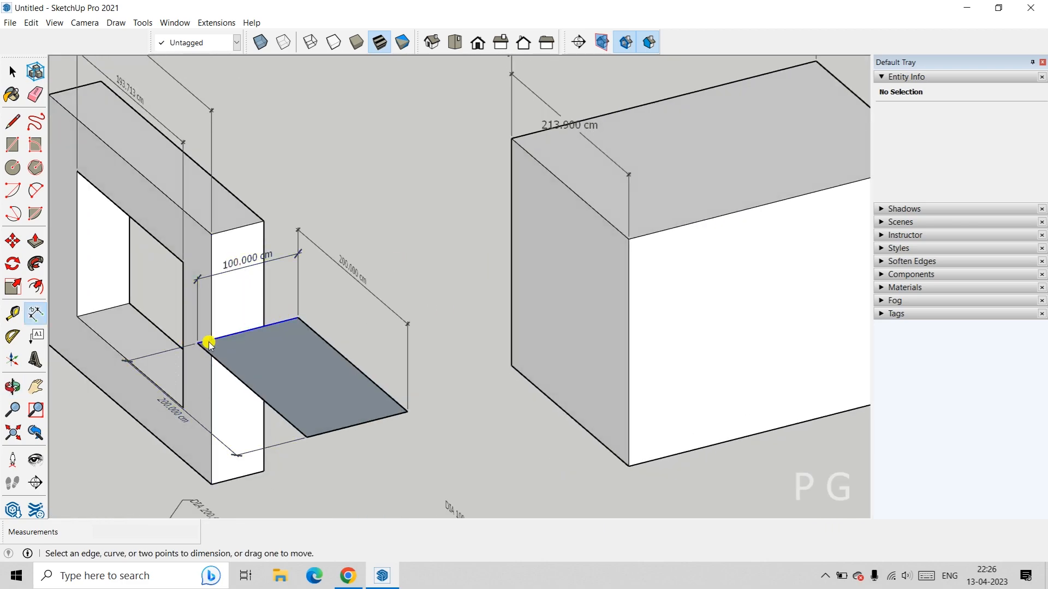
middle_drag(244, 276, 398, 271)
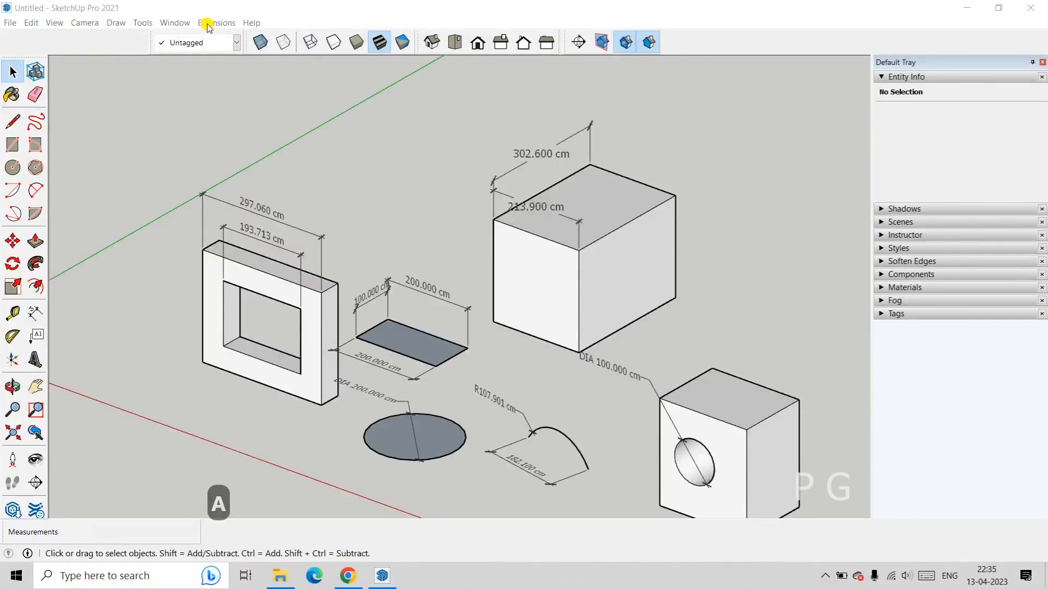
Step: In the Model Info Dimensions settings, set the dimension-line alignment to Centered, update all dimensions outside the large box, and close the dialog
click(176, 22)
click(196, 84)
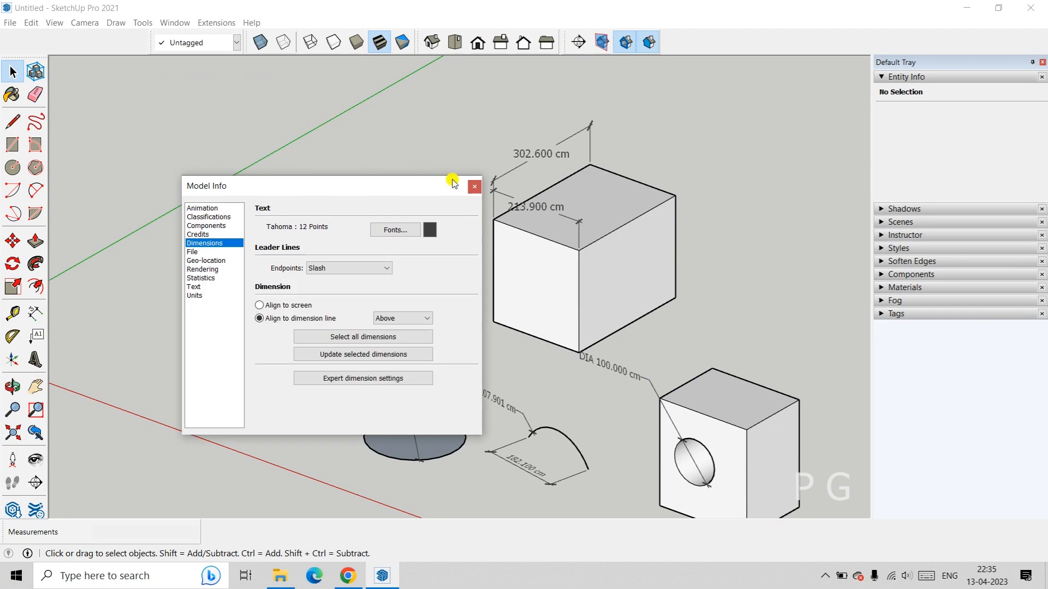
drag(338, 178, 667, 193)
scroll(306, 246, up, 5)
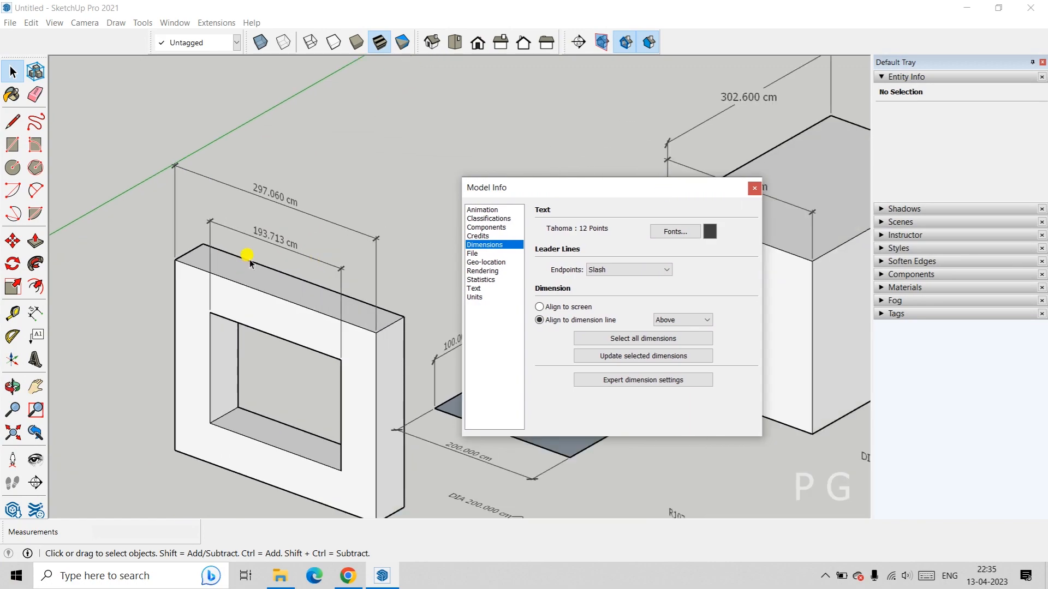
click(701, 321)
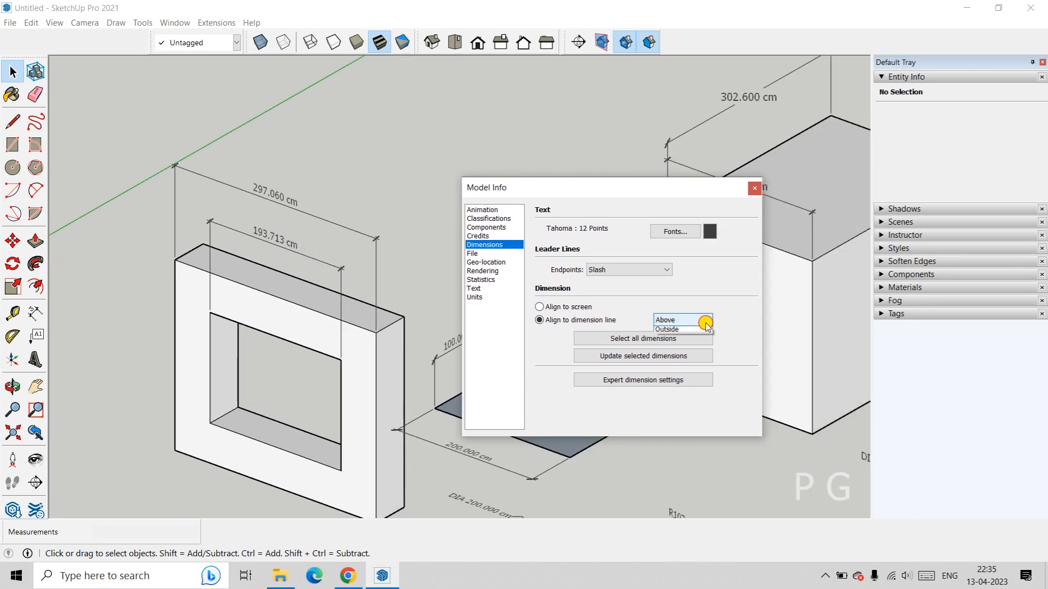
click(694, 340)
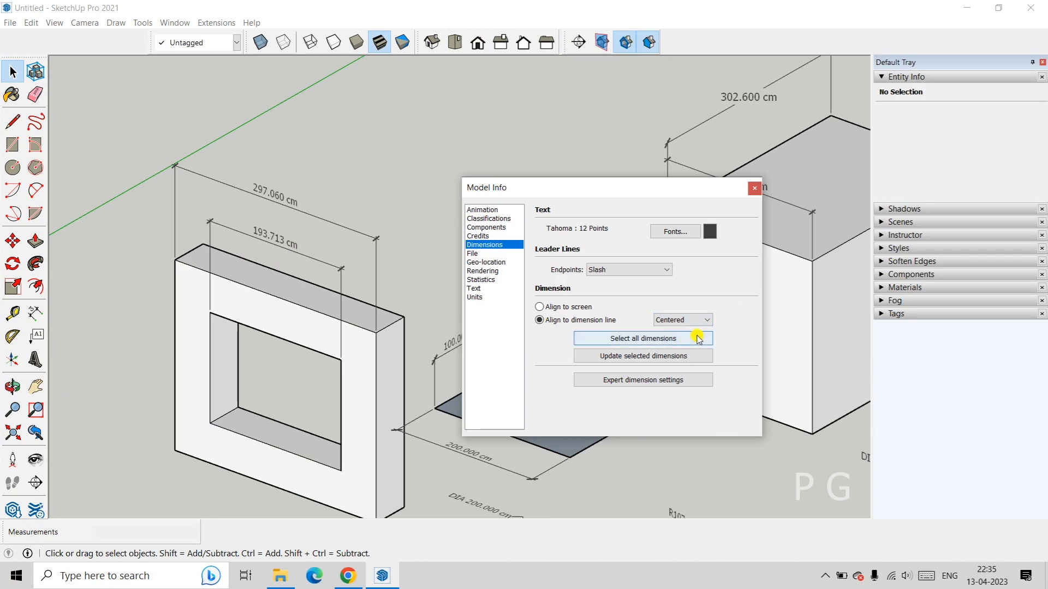
click(655, 339)
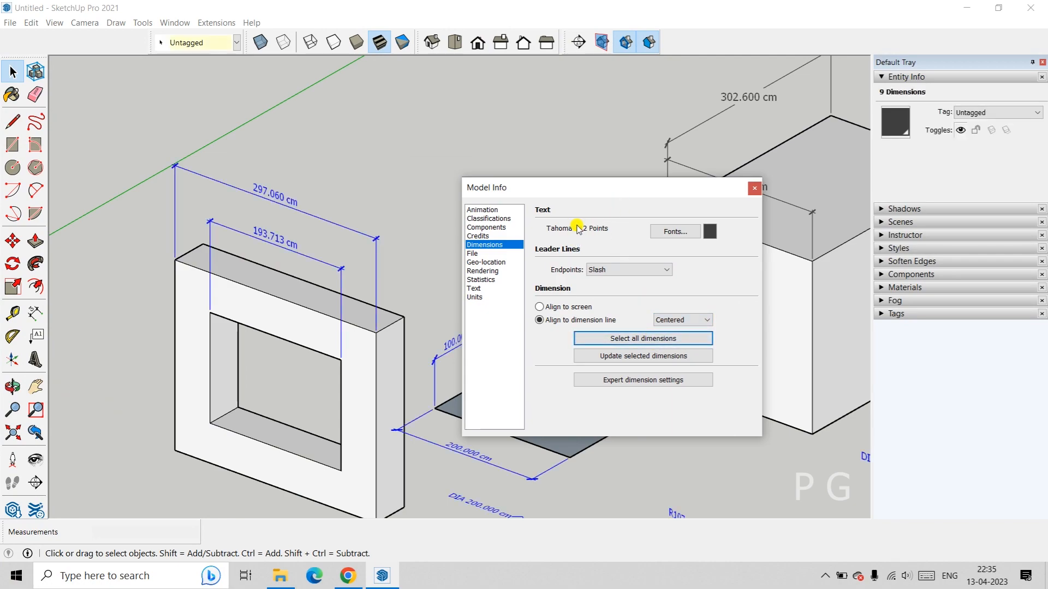
drag(599, 190, 573, 246)
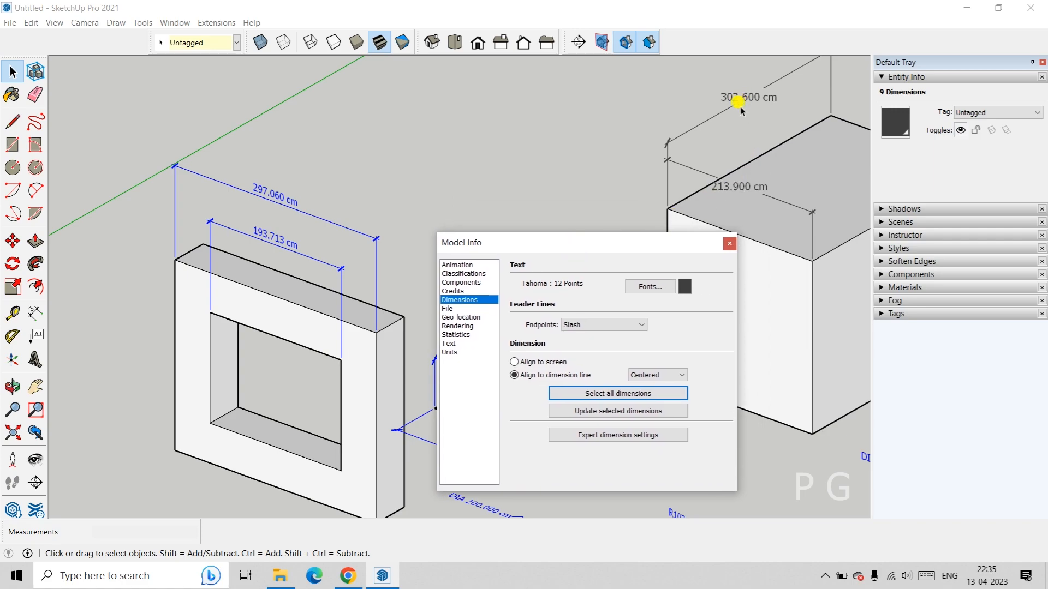
click(601, 398)
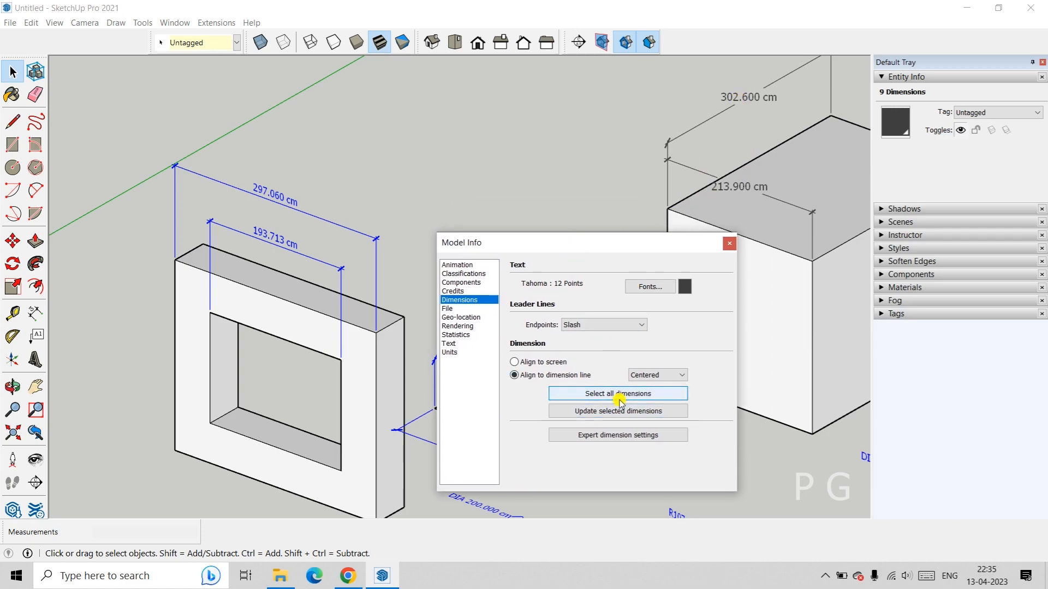
click(620, 414)
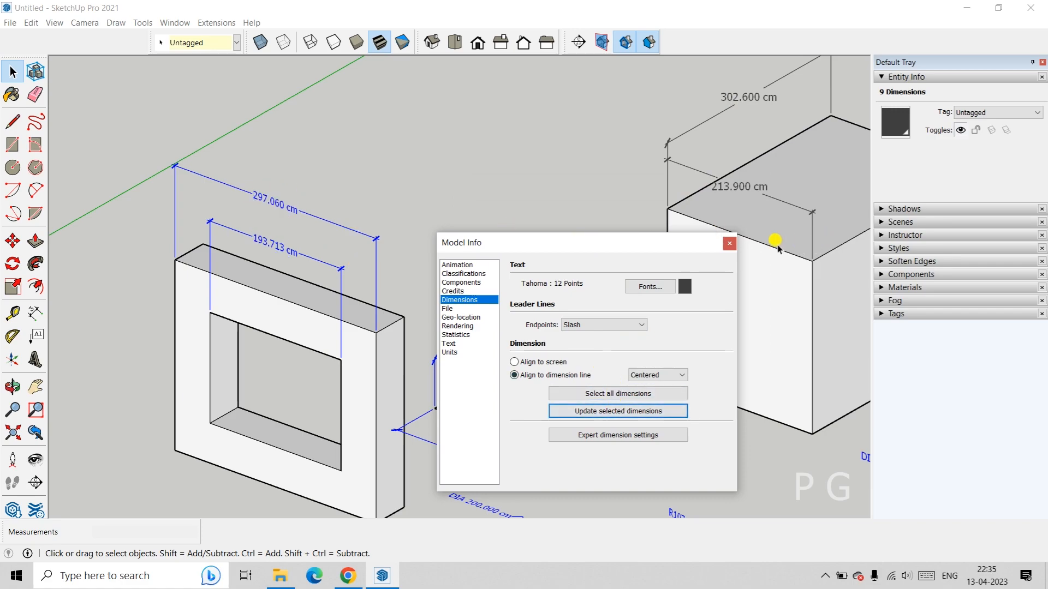
click(730, 243)
Step: Open the large box for editing and bring up the Dimensions settings in Model Info
middle_drag(625, 207, 498, 236)
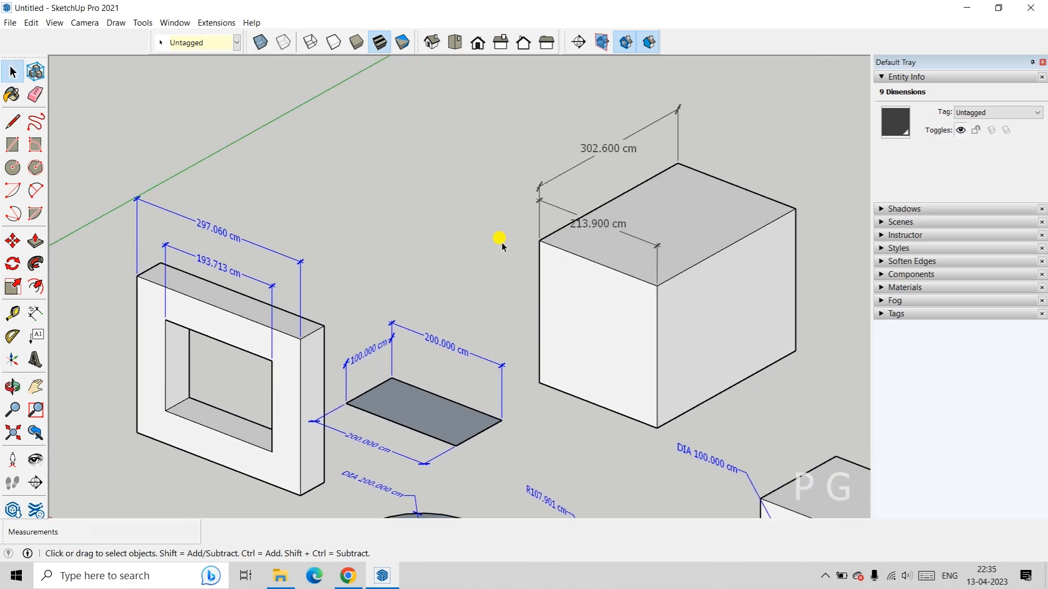
double_click(622, 274)
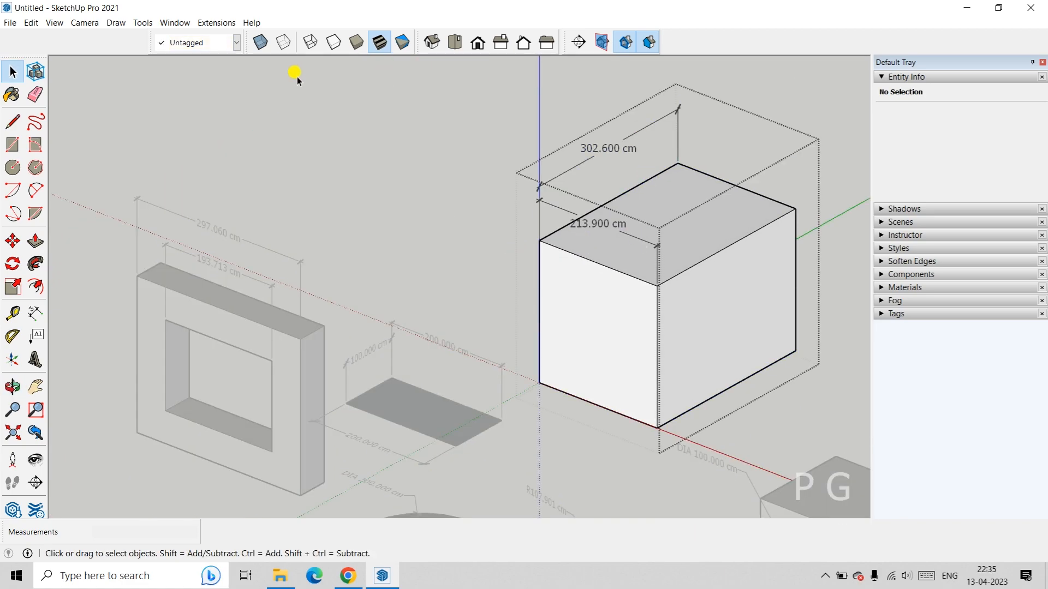
click(174, 22)
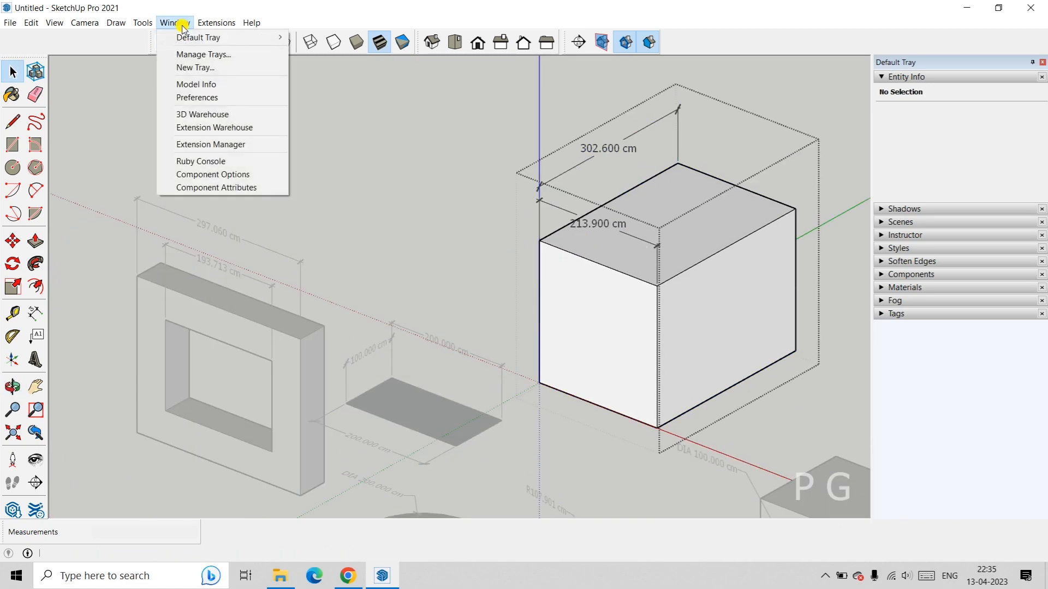
click(198, 84)
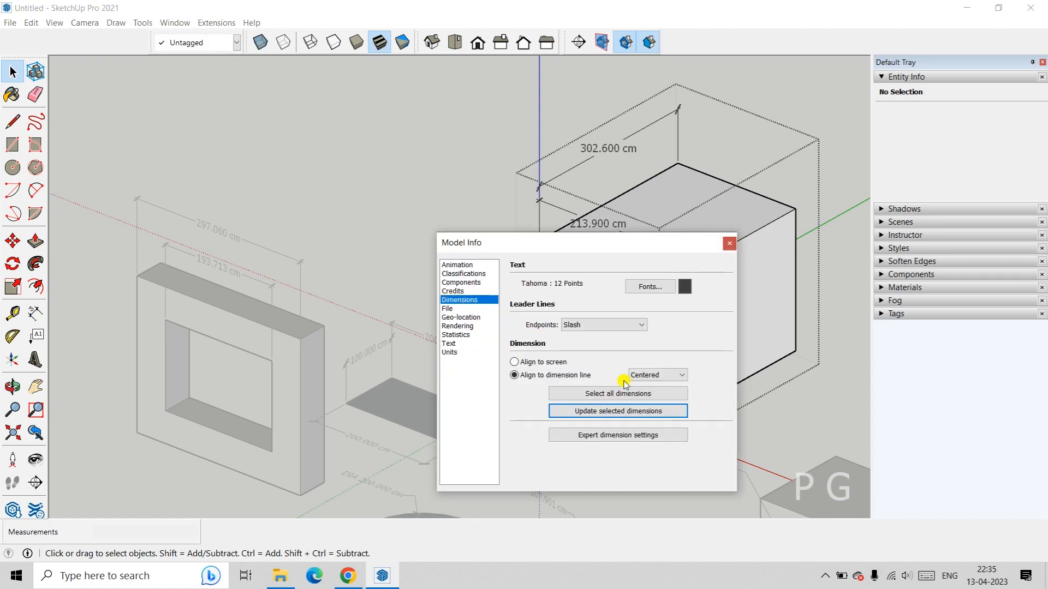
Step: Set the dimension-line alignment to Above, update all dimensions inside the large box, and close Model Info
click(682, 376)
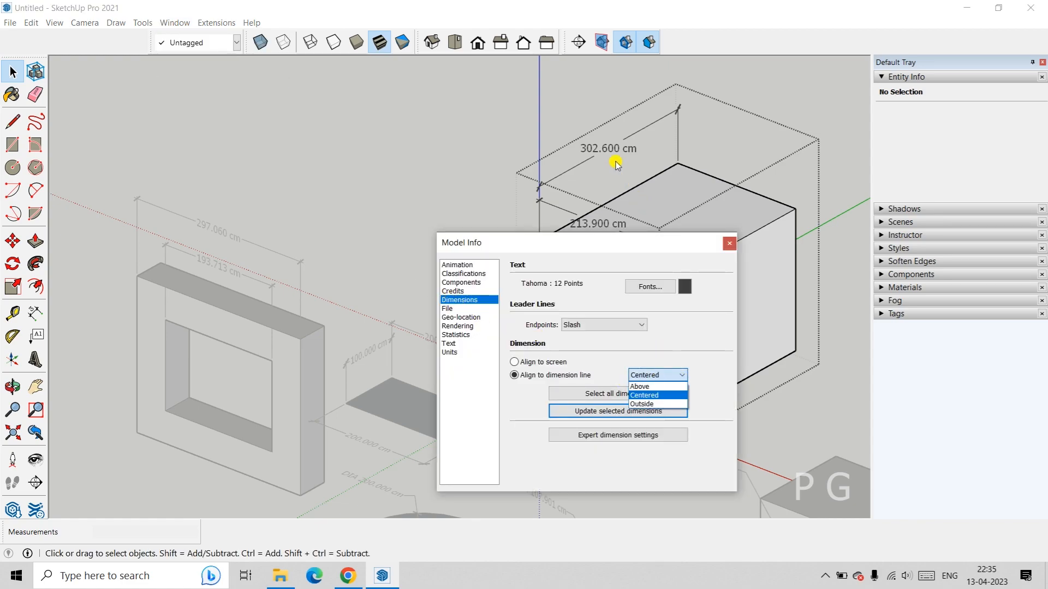
click(638, 386)
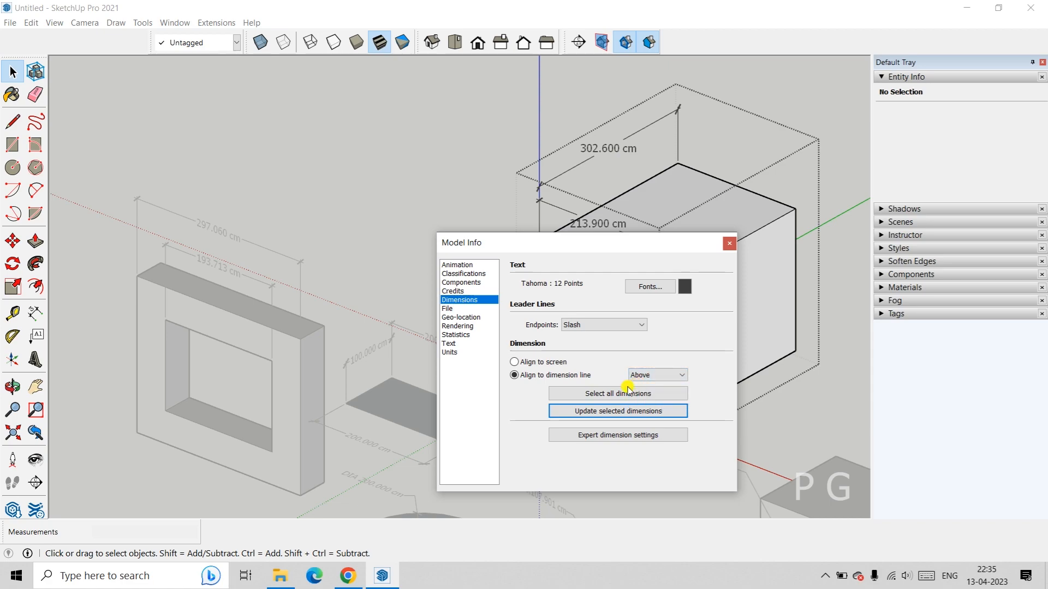
click(601, 393)
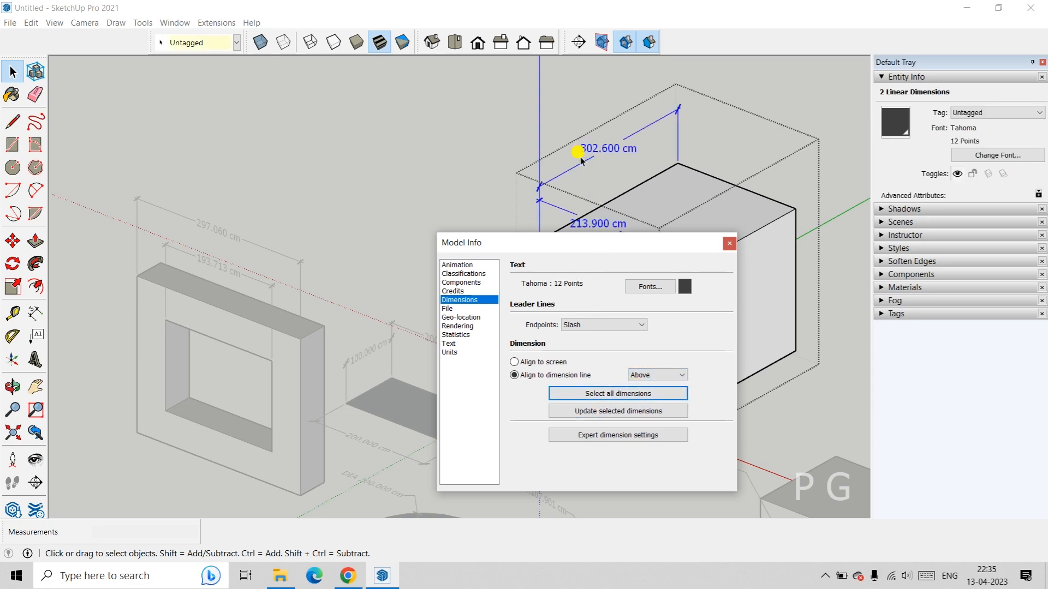
click(603, 412)
click(729, 244)
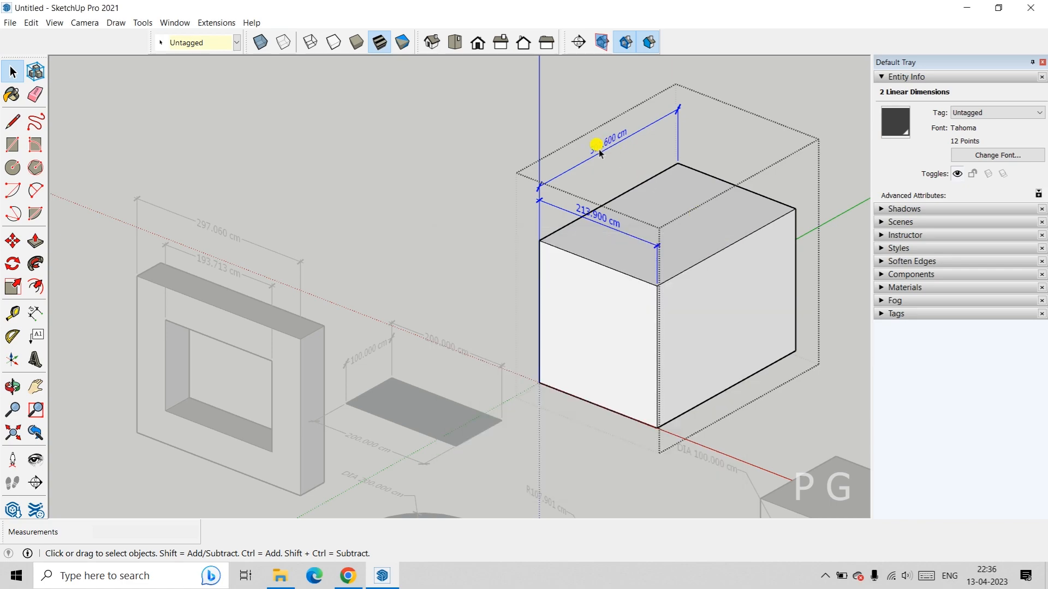
Step: In Model Info, set the box's dimensions to Align to screen, update them all, close the dialog, and exit the box
click(167, 27)
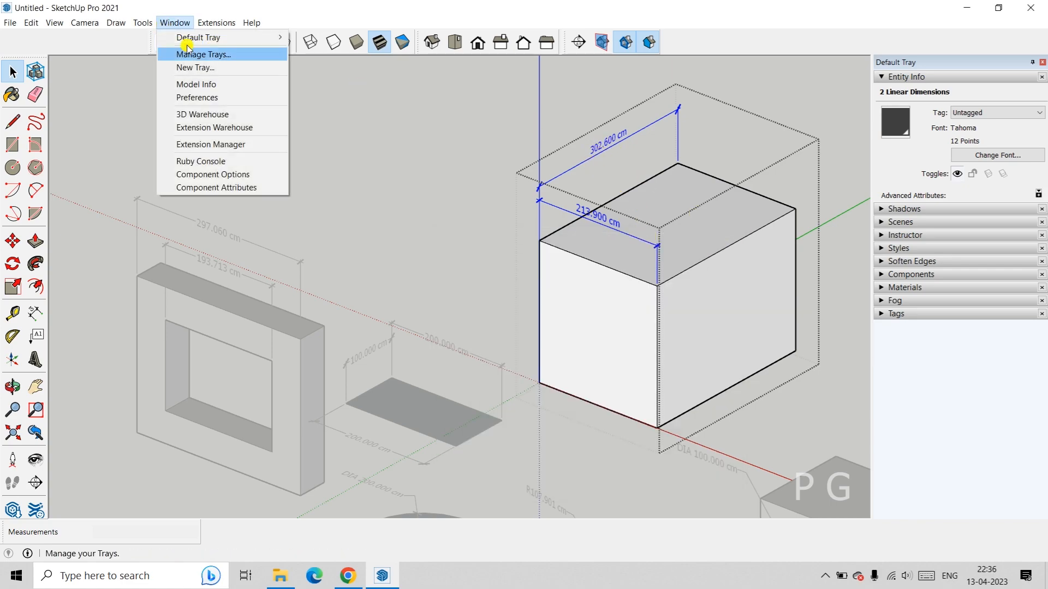
click(187, 84)
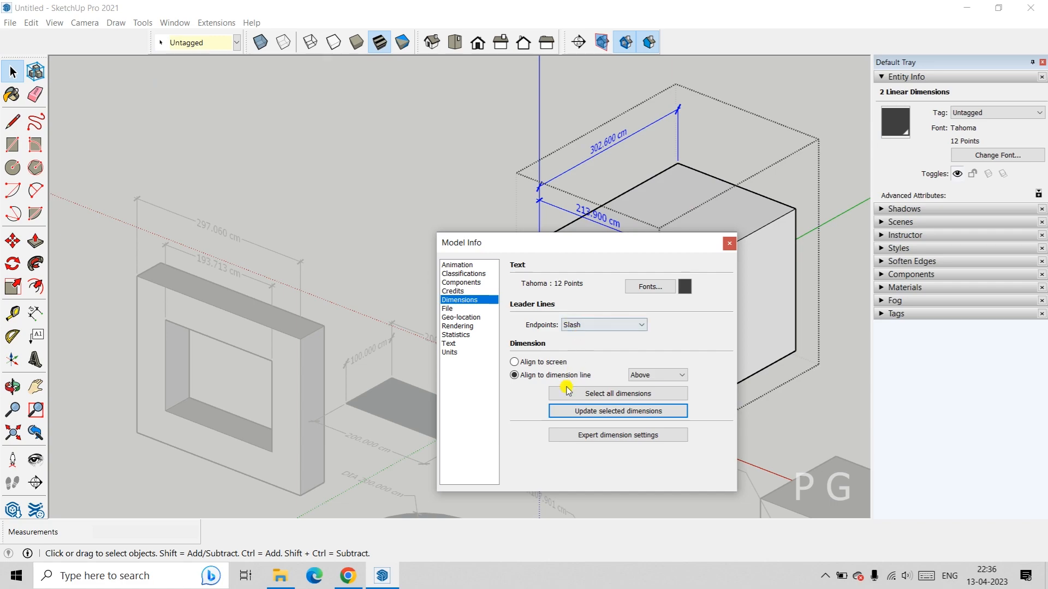
click(675, 375)
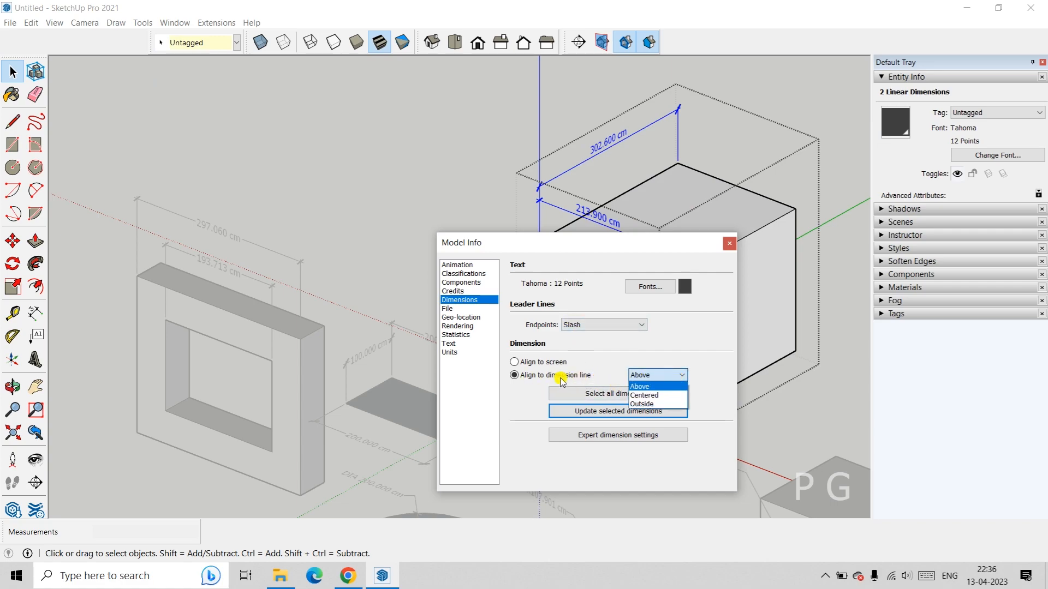
click(514, 365)
click(515, 363)
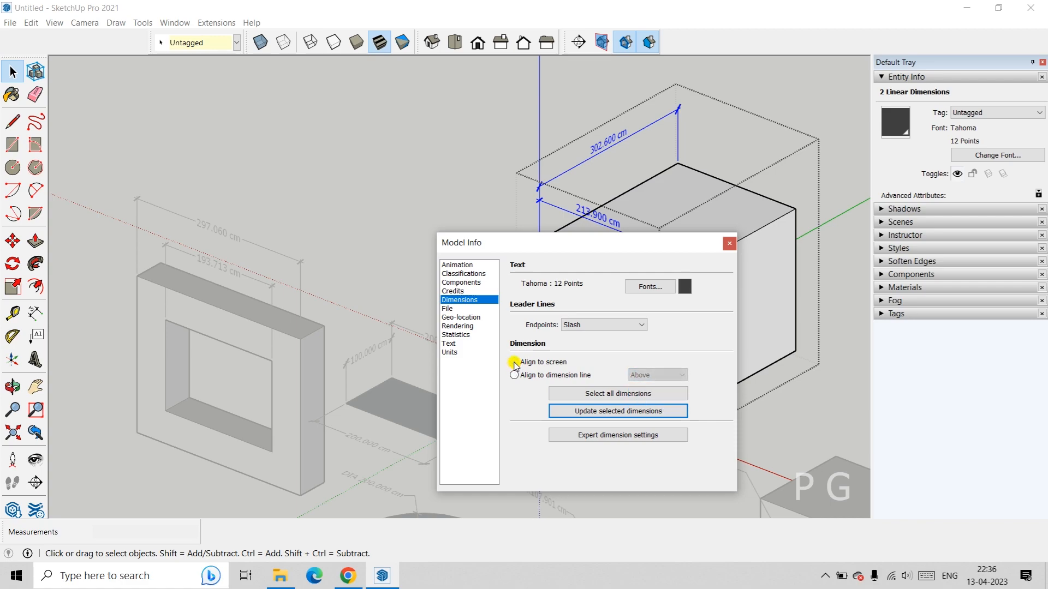
click(621, 397)
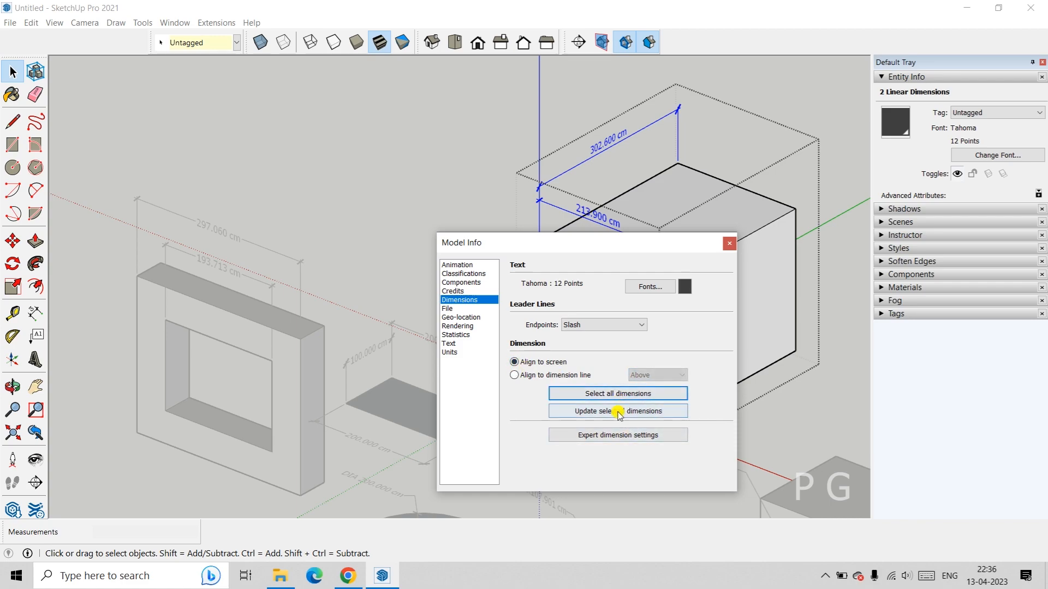
click(616, 412)
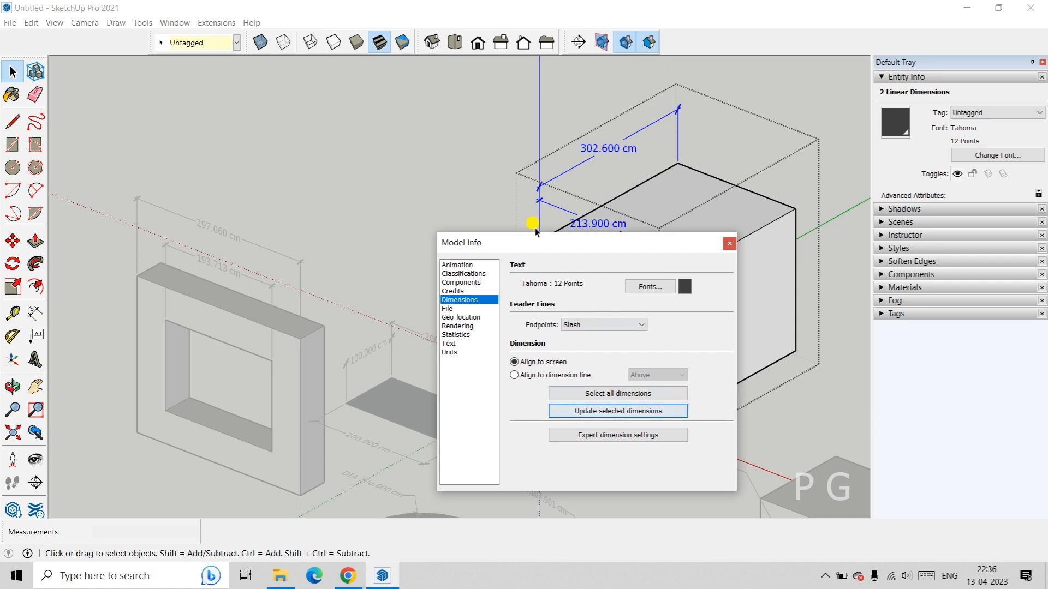
click(729, 244)
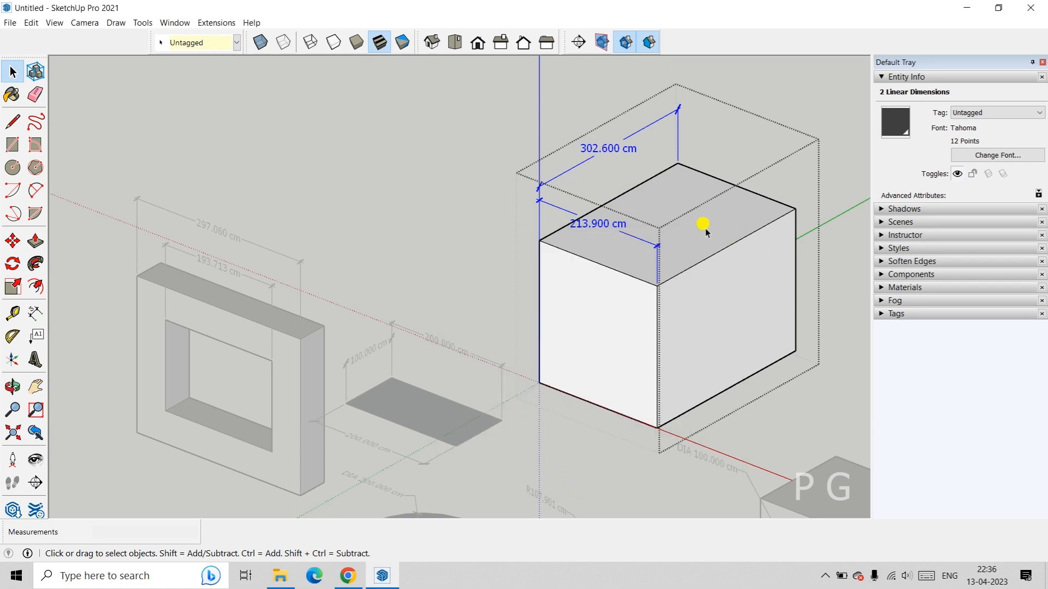
mouse_move(704, 227)
middle_down()
mouse_move(541, 217)
mouse_move(707, 235)
middle_up()
click(407, 214)
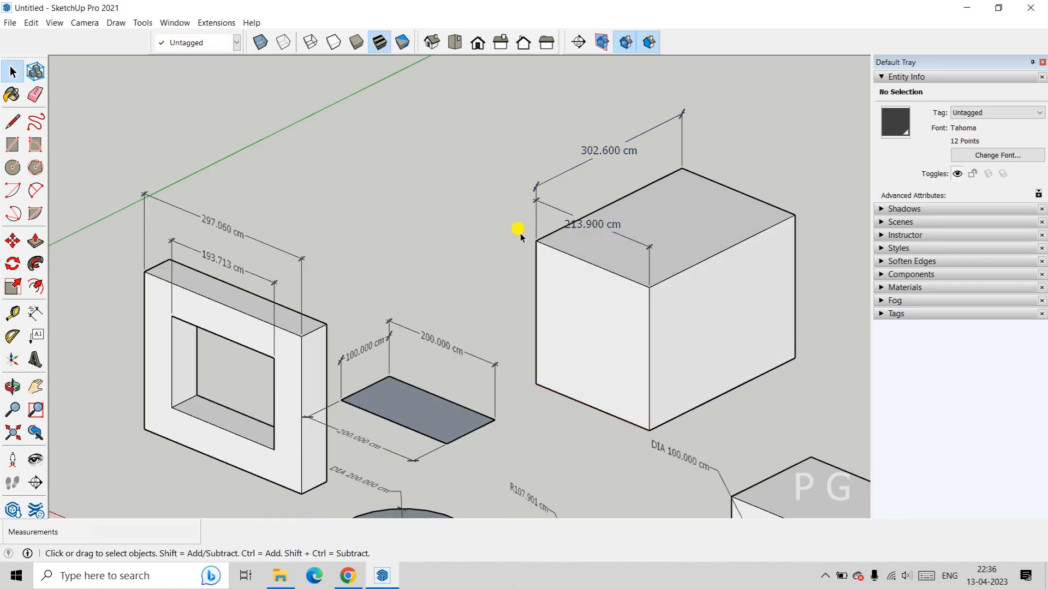
Step: Reopen the Model Info Dimensions settings and update all dimensions outside the large box to Align to screen
middle_drag(515, 229, 240, 140)
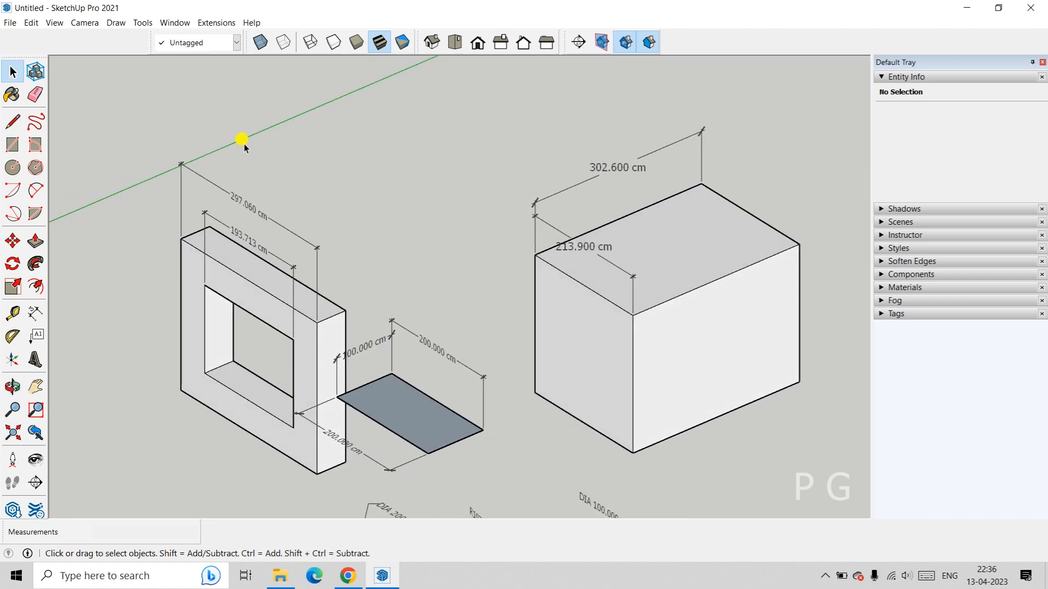
click(176, 25)
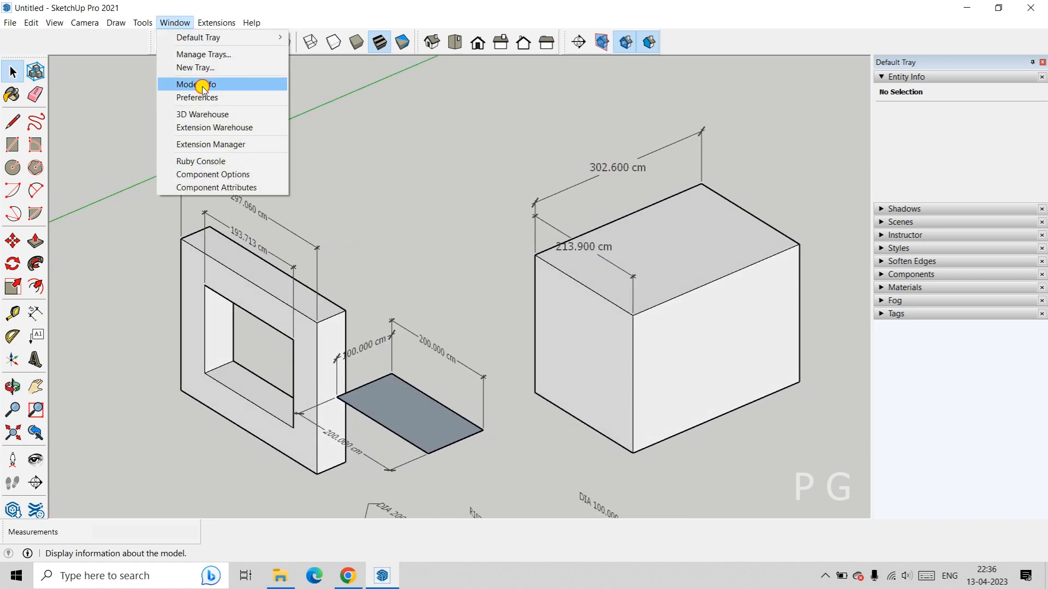
click(198, 84)
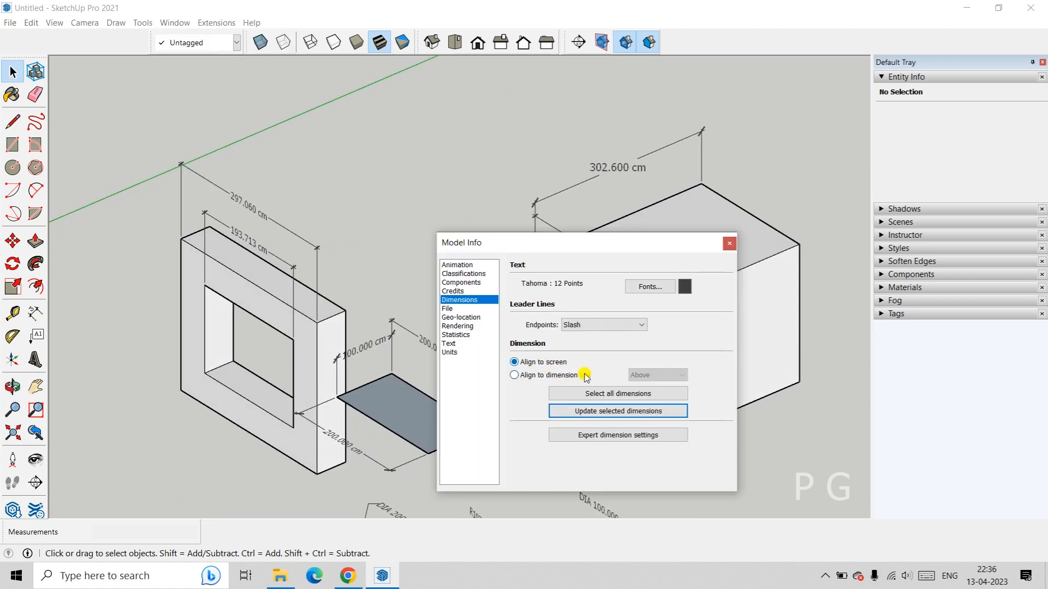
click(607, 393)
click(590, 411)
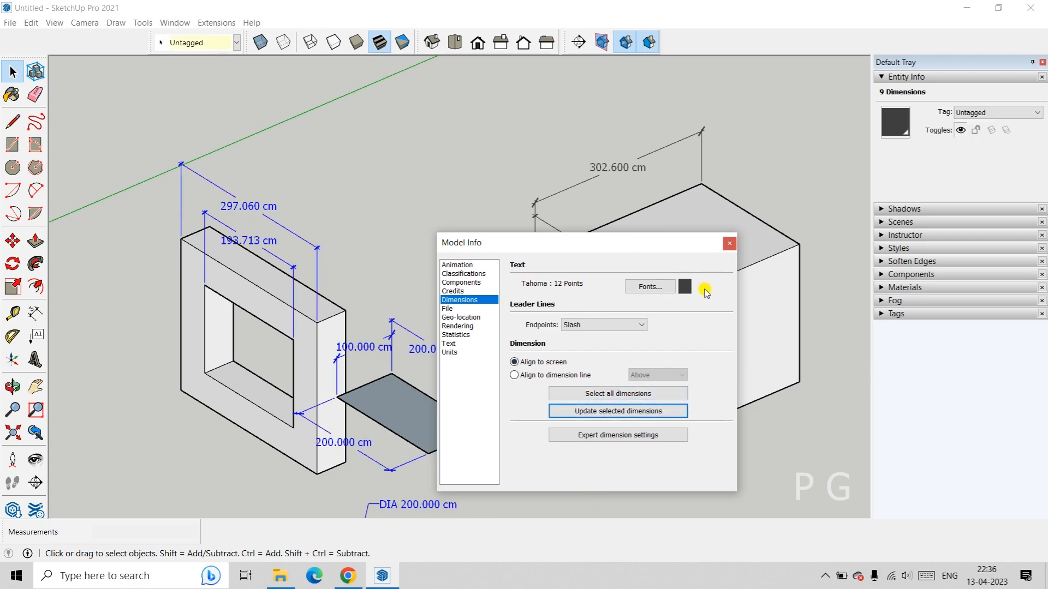
Step: Set the dimension font size to 18 points and update the selected dimensions
click(661, 286)
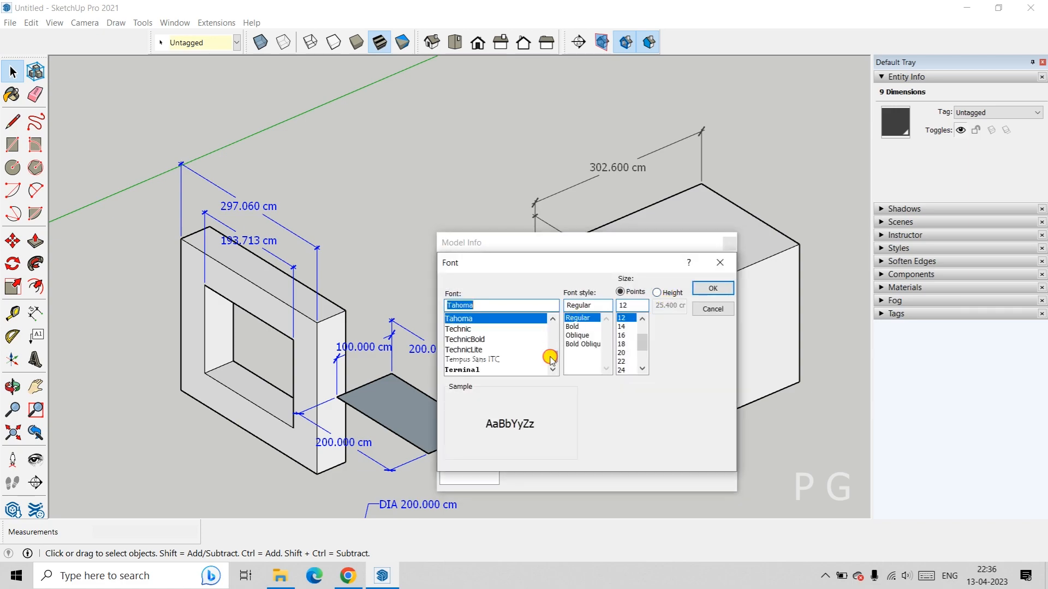
scroll(550, 358, down, 10)
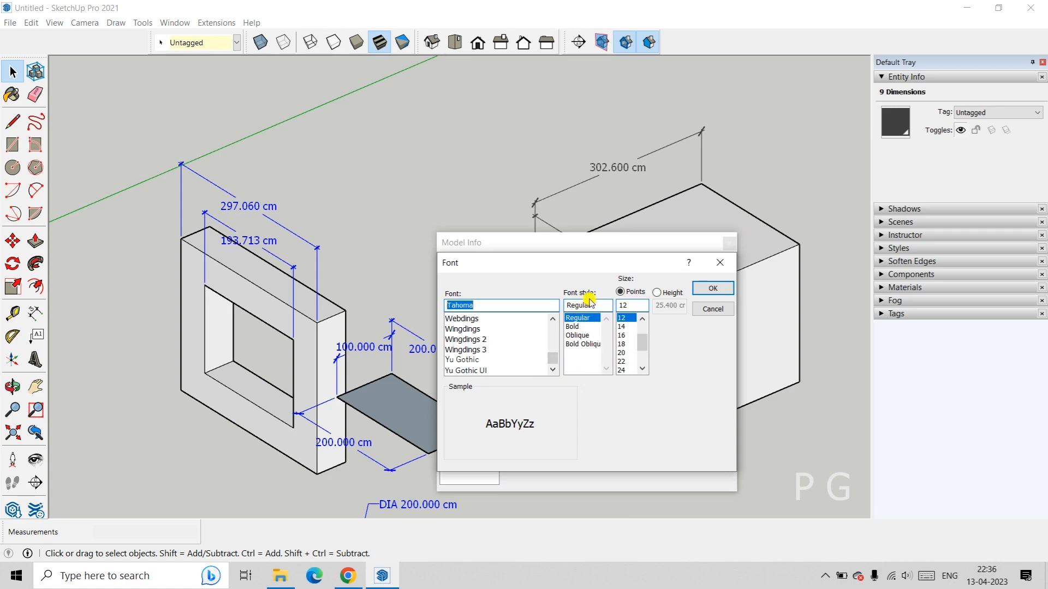
click(622, 344)
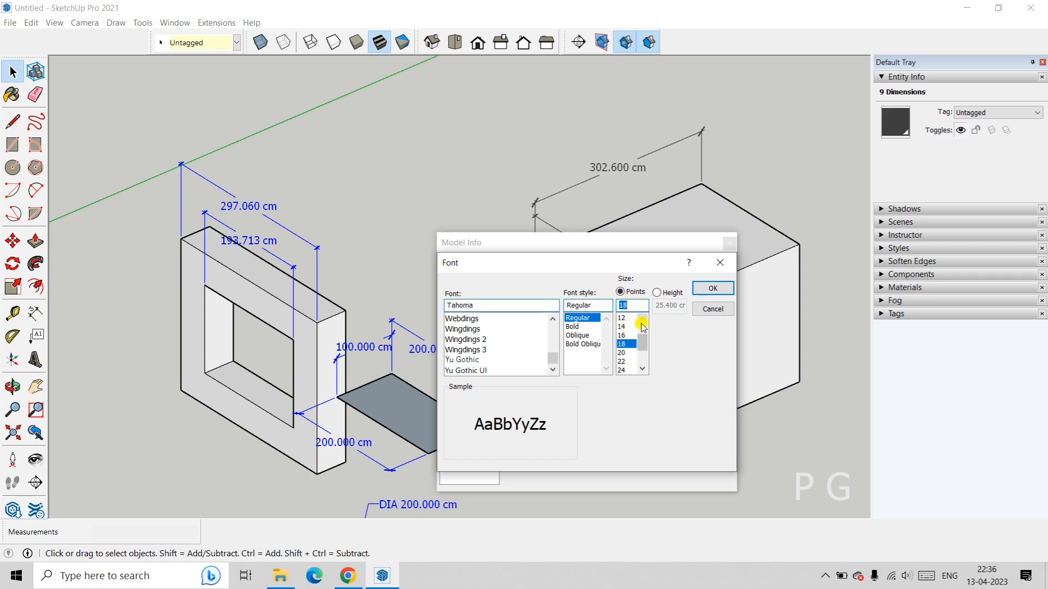
click(710, 291)
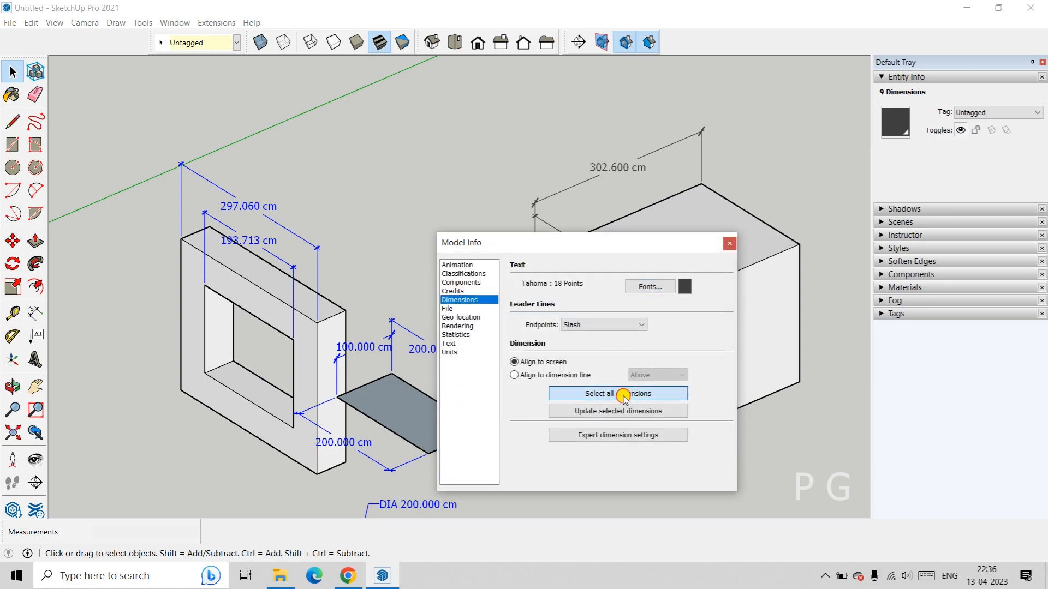
click(622, 412)
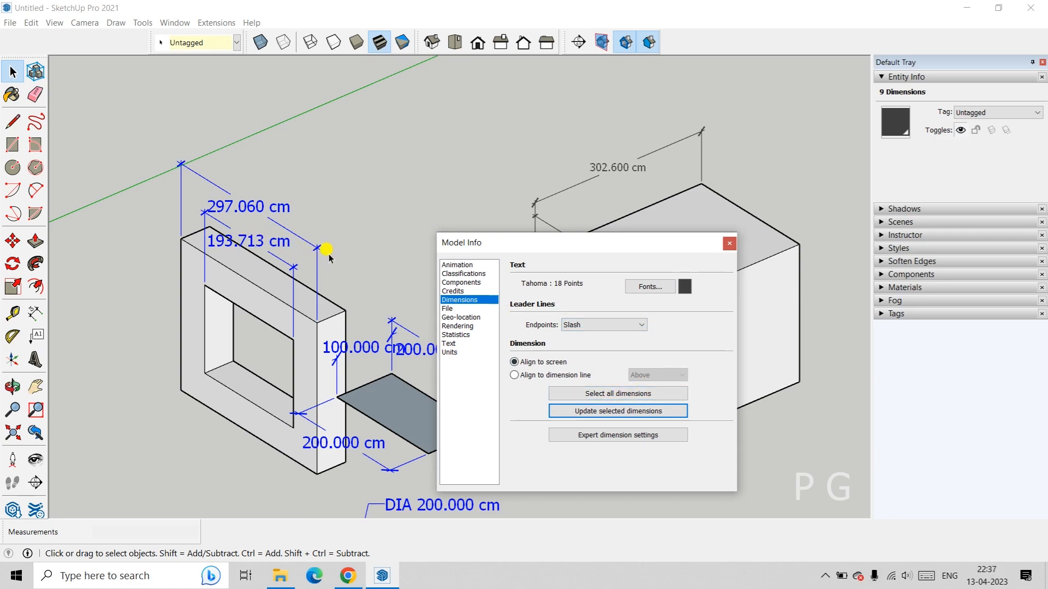
Step: Change the leader line endpoints to Dot and update the selected dimensions
scroll(326, 250, up, 2)
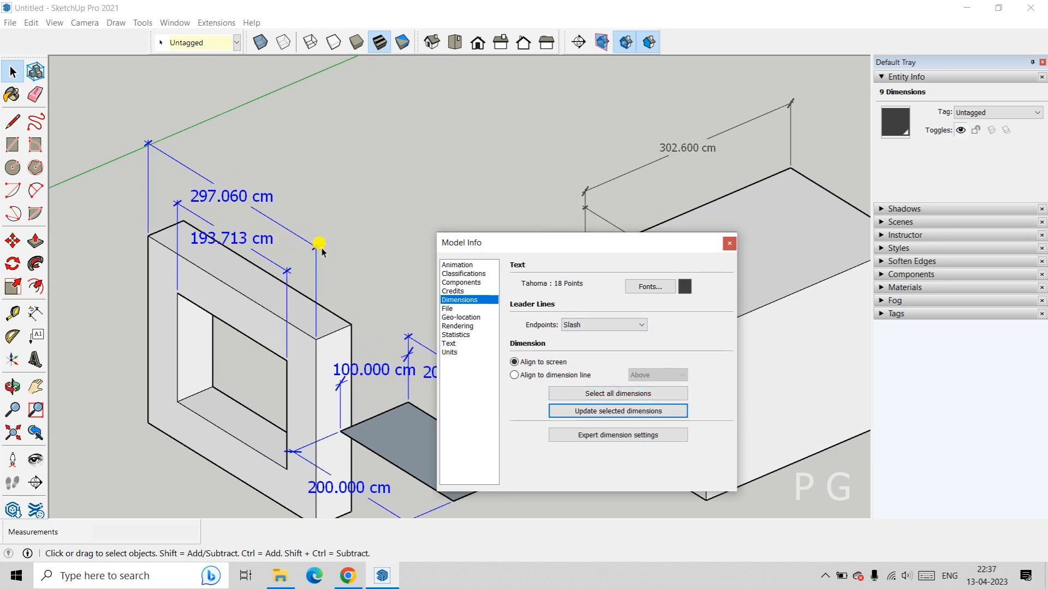
click(640, 326)
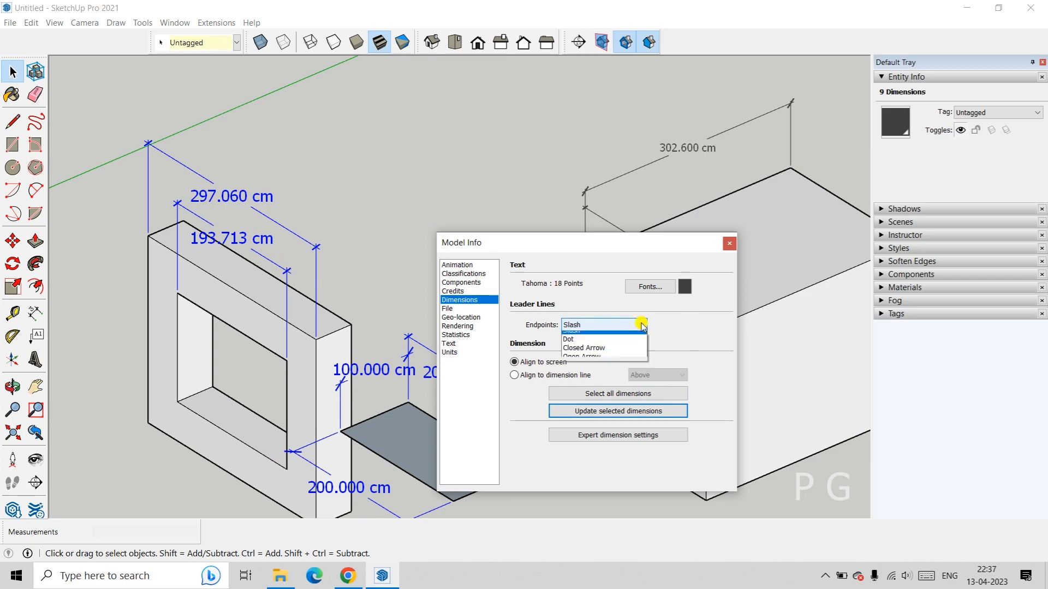
click(573, 355)
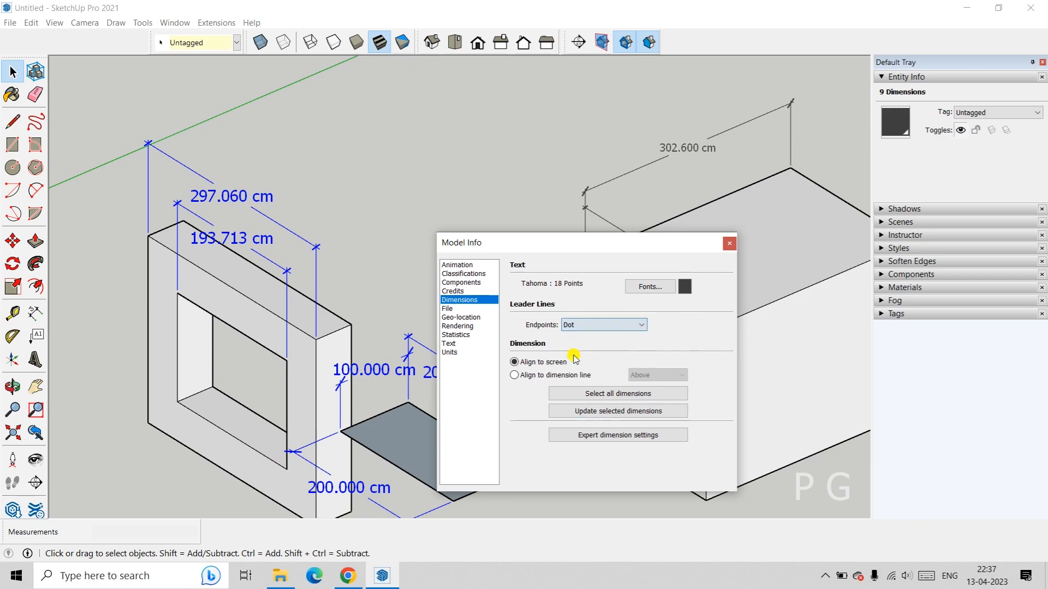
click(596, 413)
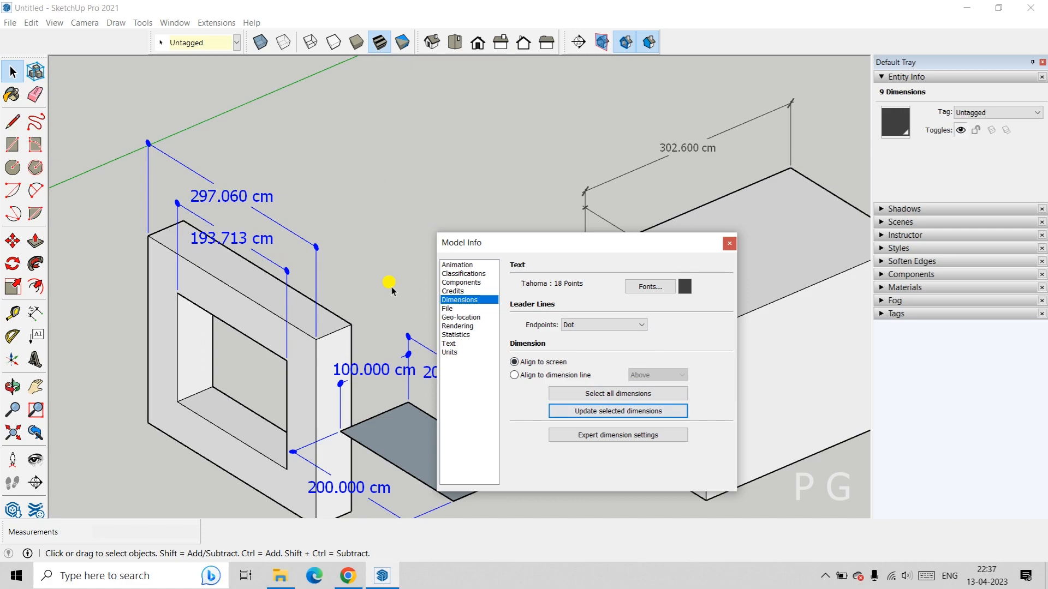
Step: Change the leader line endpoints to Closed Arrow, select all dimensions, and update them
click(639, 326)
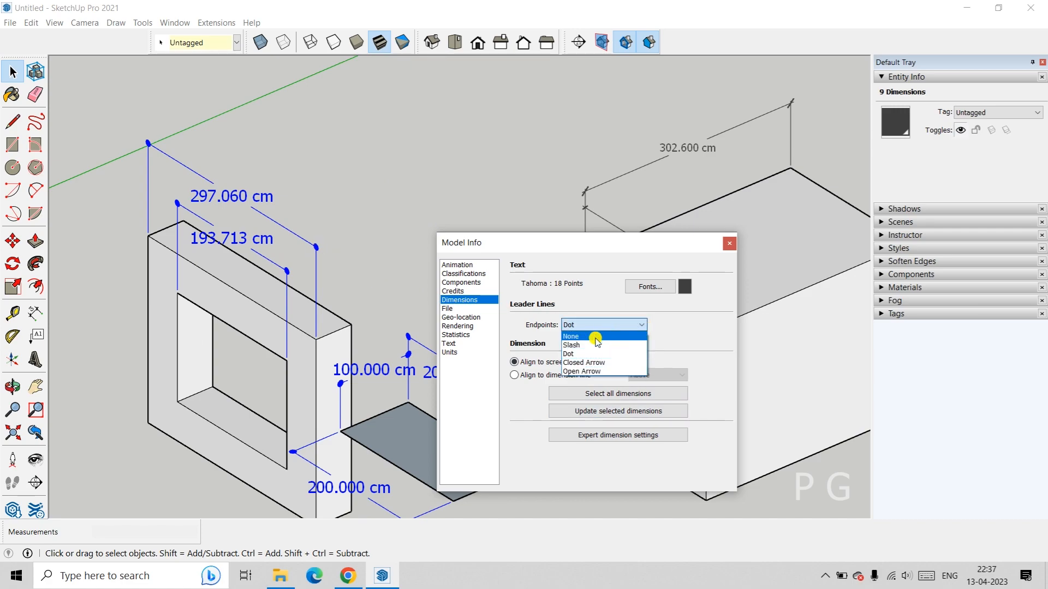
click(573, 363)
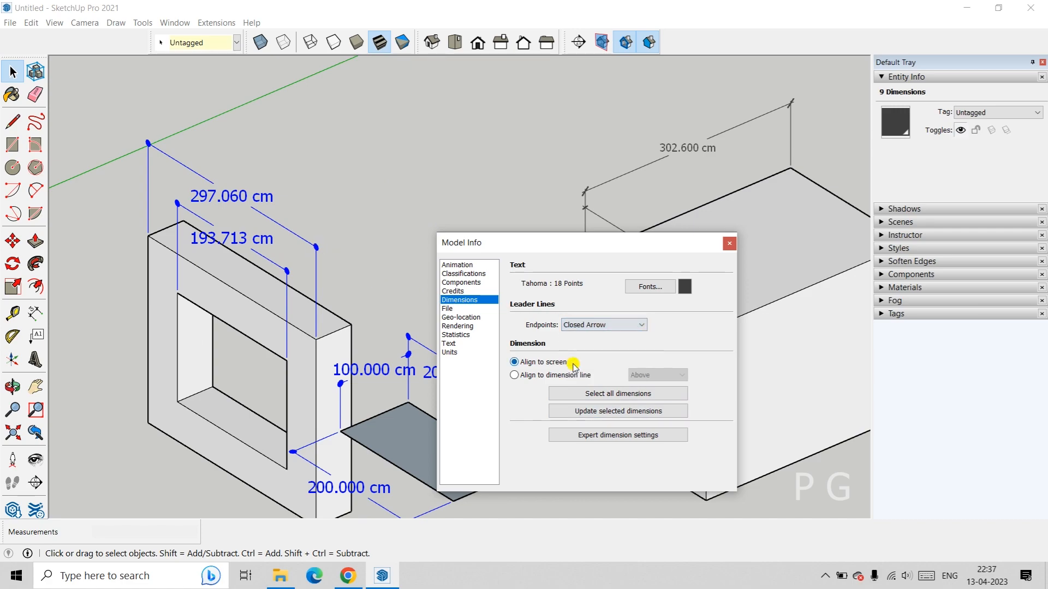
click(616, 394)
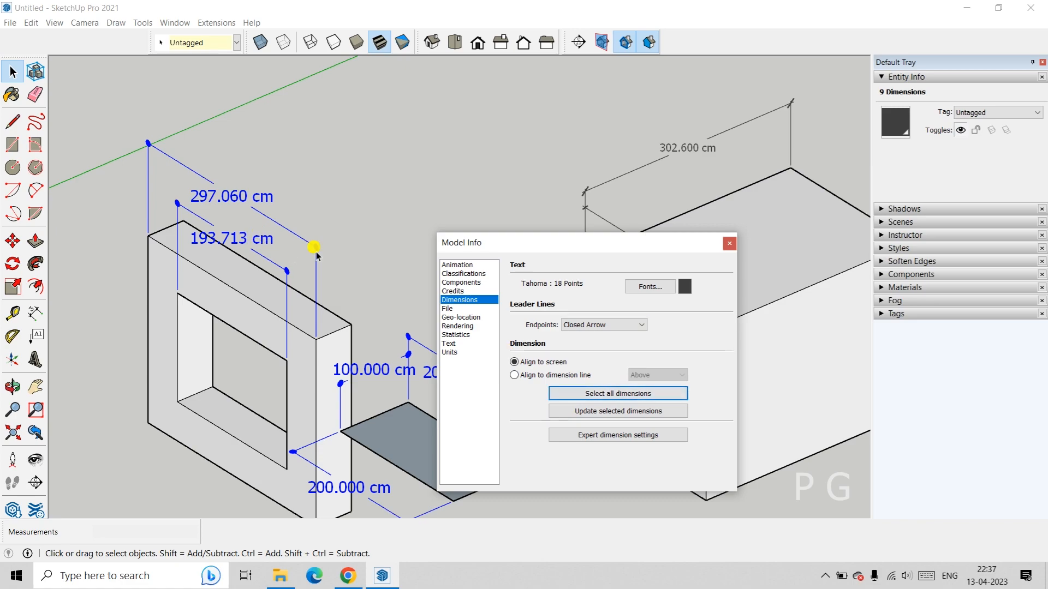
click(592, 414)
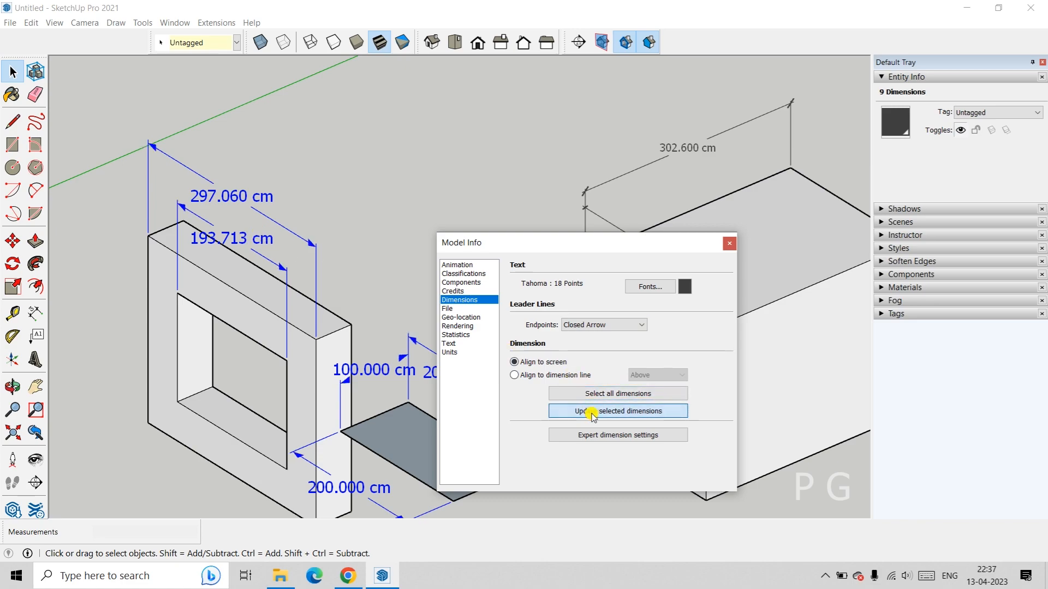
Step: Change the leader line endpoints to Open Arrow and update the selected dimensions
click(615, 324)
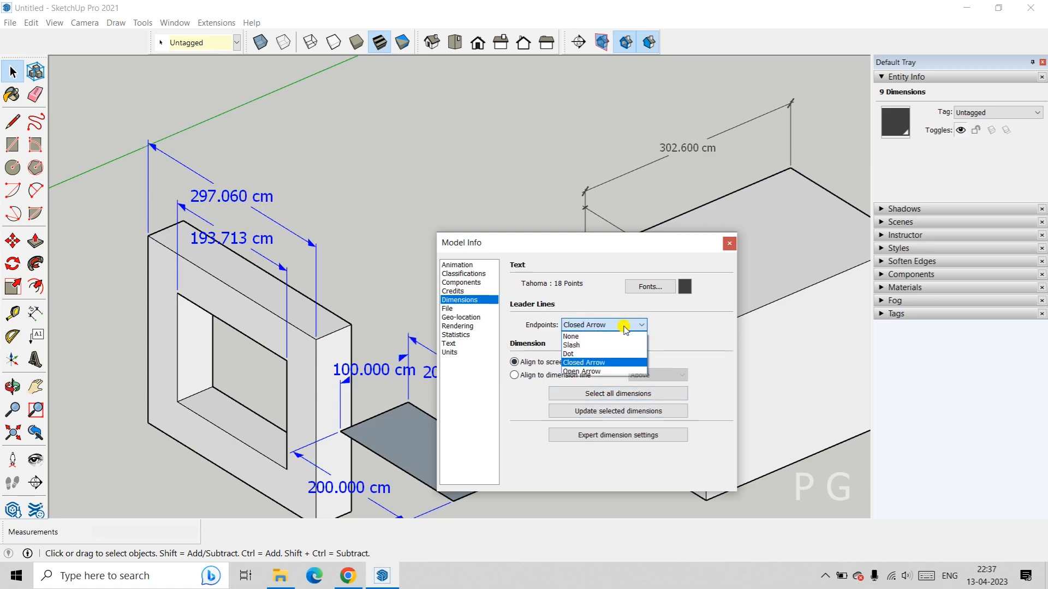
click(594, 373)
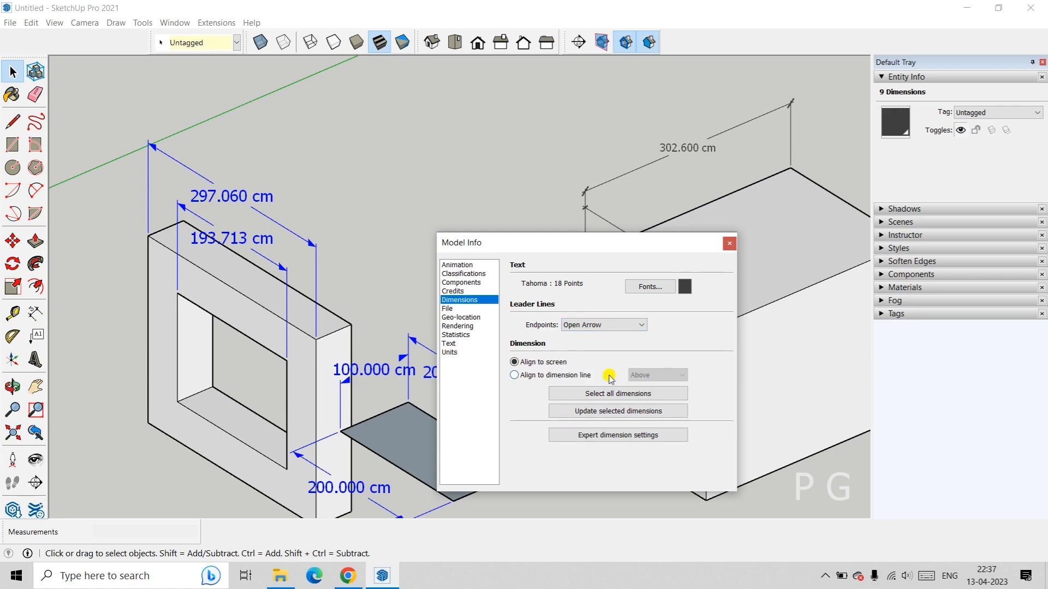
click(618, 413)
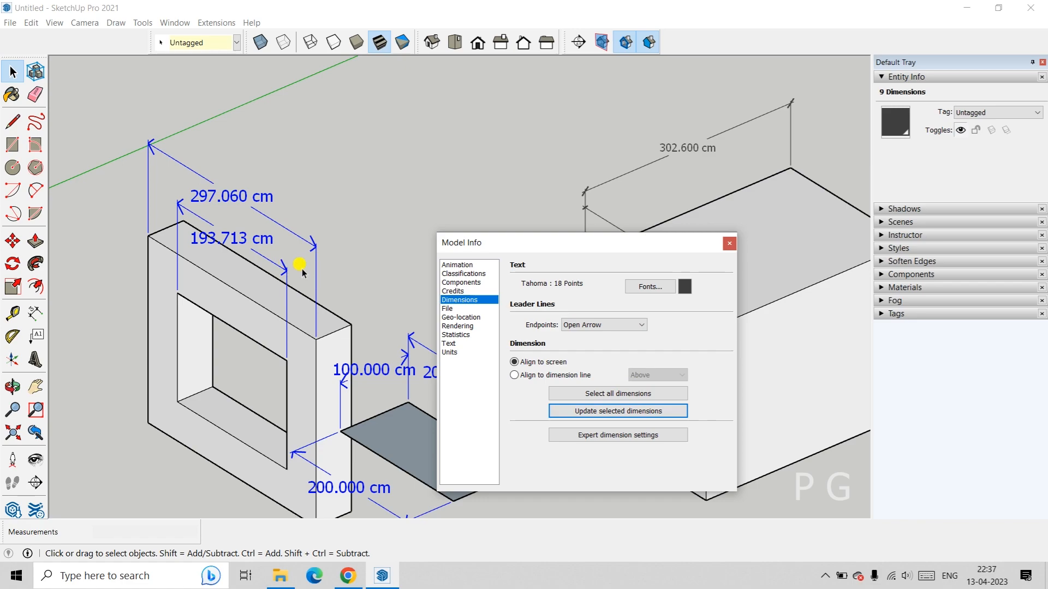
middle_drag(304, 241, 325, 197)
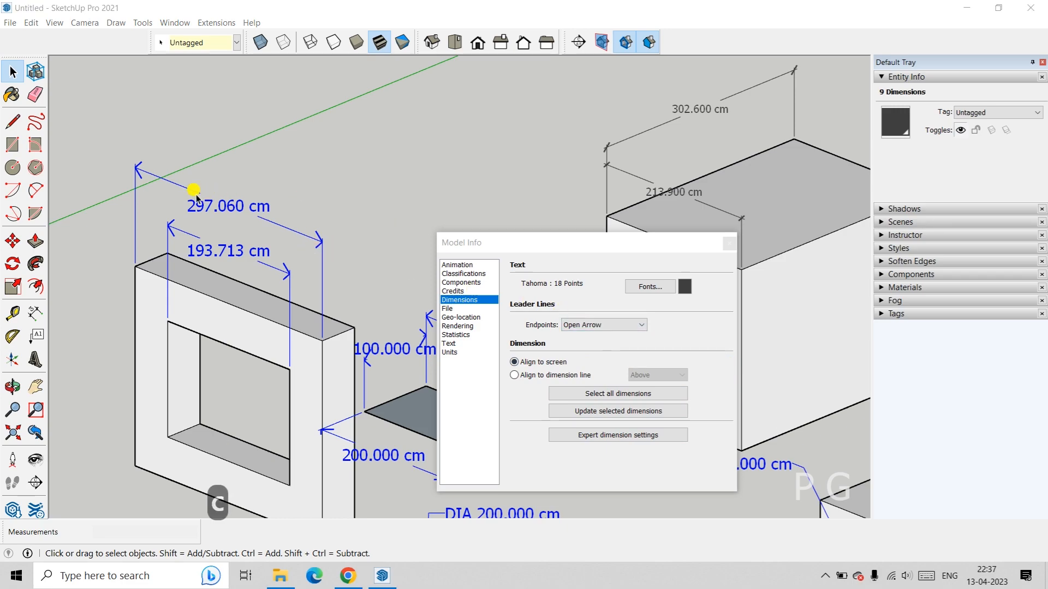
Step: Change the leader line endpoints to None, select all dimensions, and update them
click(642, 326)
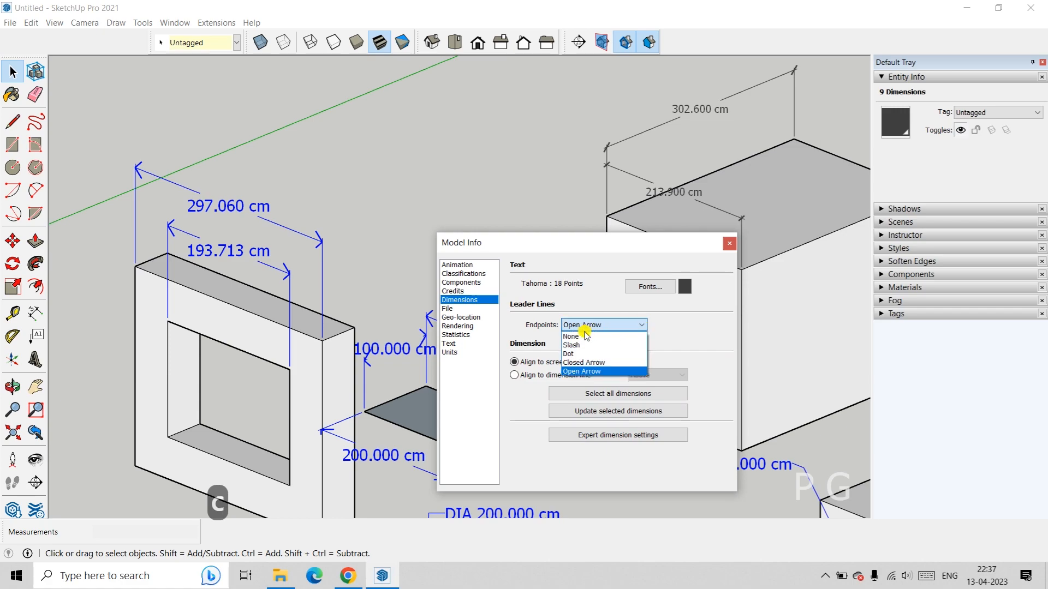
click(571, 336)
click(601, 394)
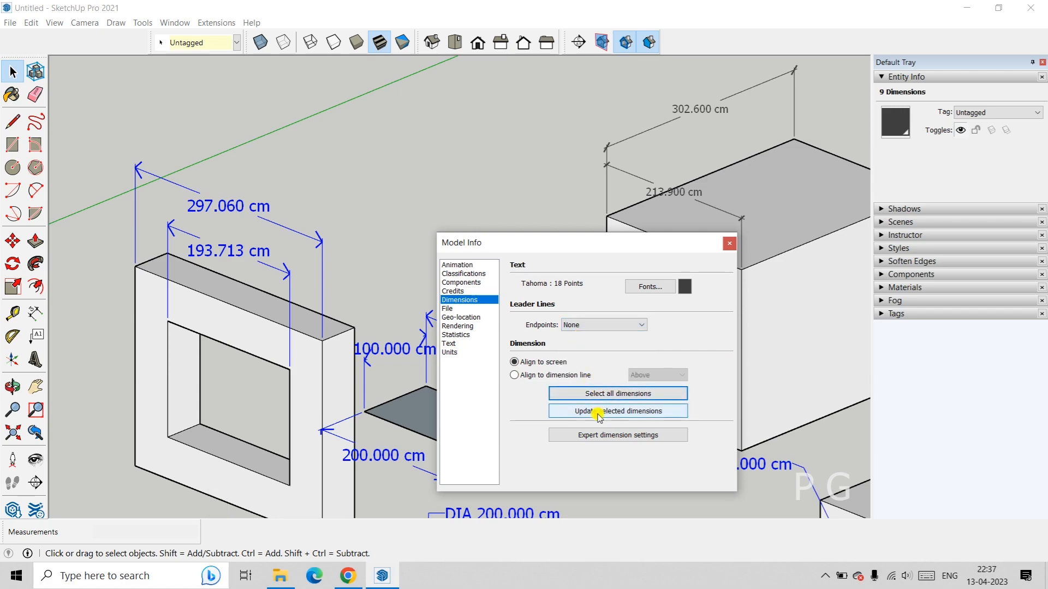
click(598, 413)
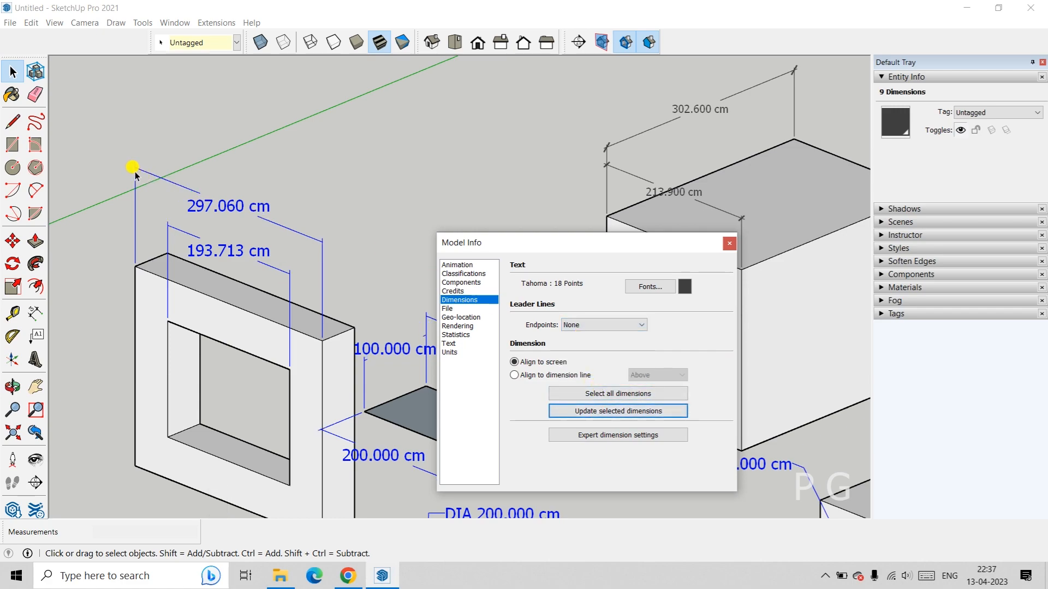
Step: Set the leader line endpoints to Slash and update the selected dimensions
click(635, 326)
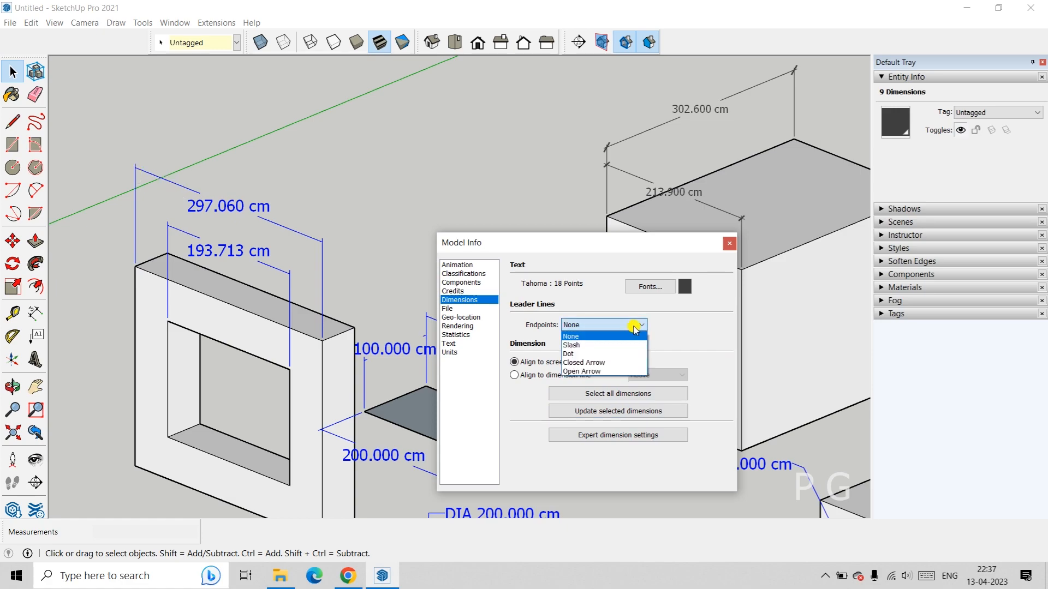
click(576, 345)
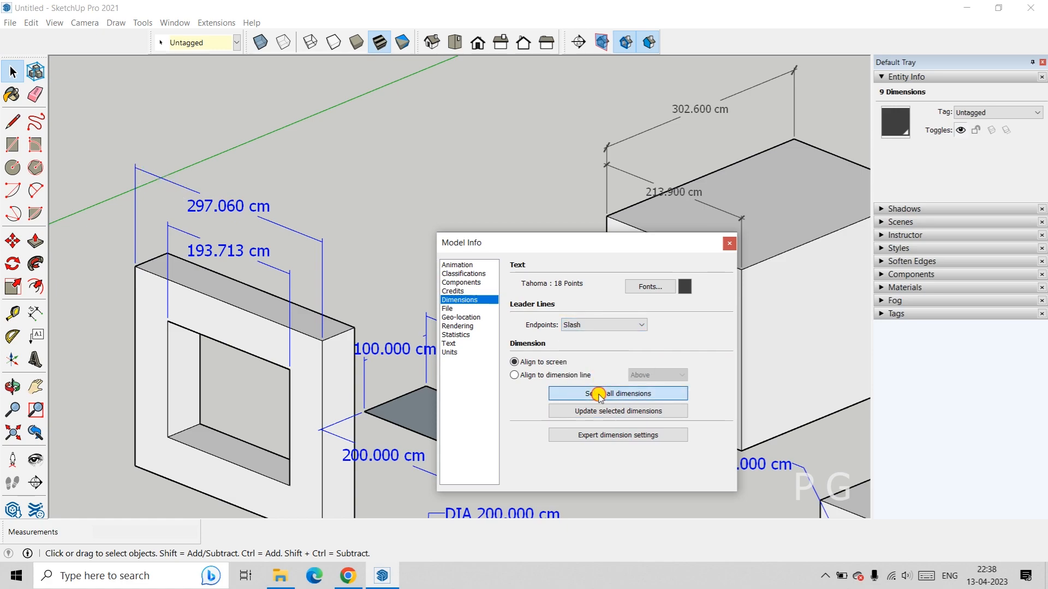
click(603, 412)
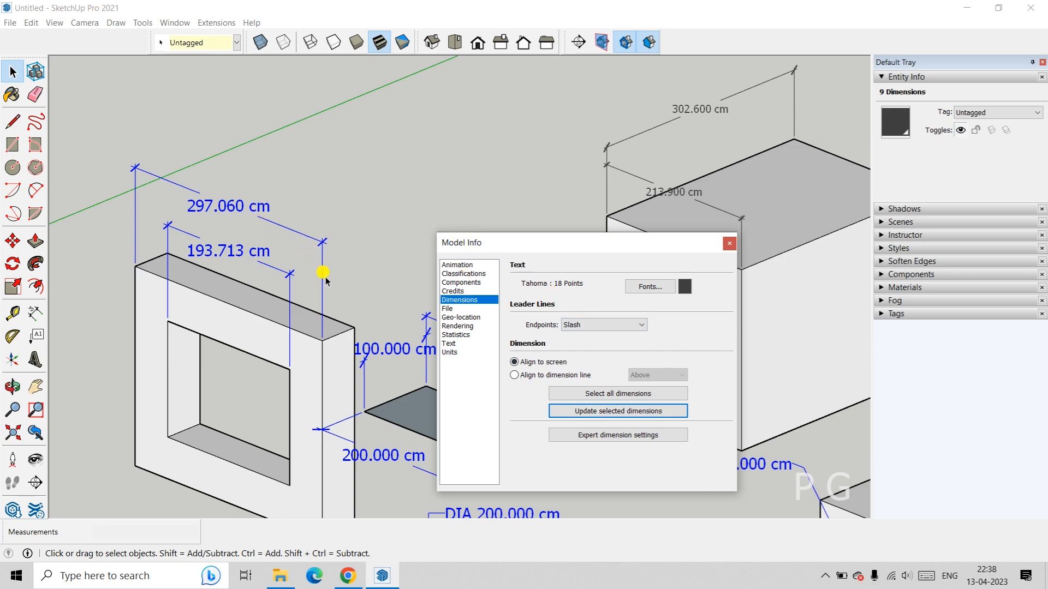
Step: Open the expert dimension settings and move the Model Info dialog away from the framed opening and rectangle
click(601, 437)
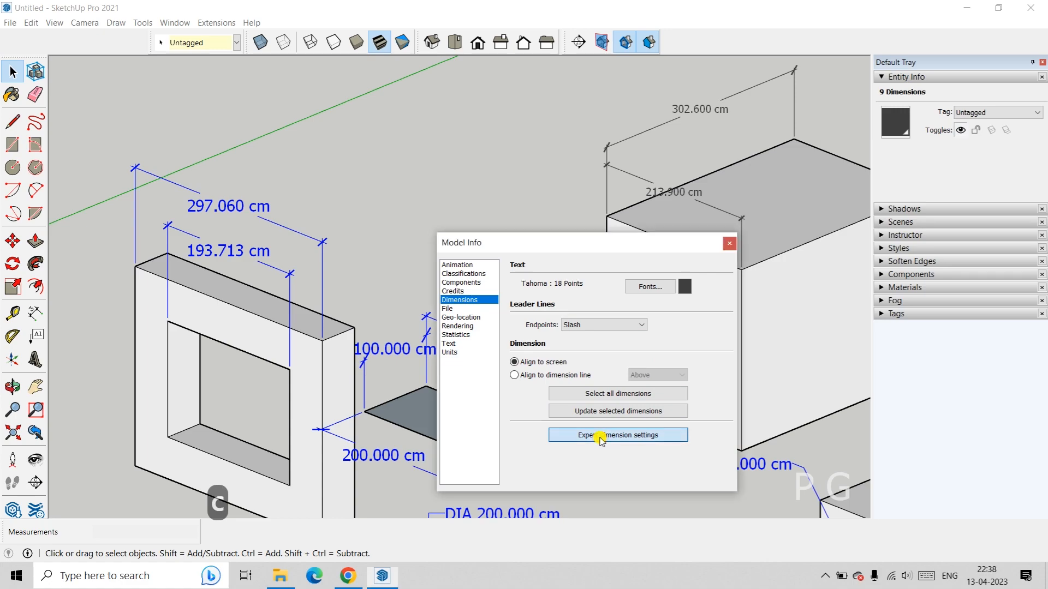
scroll(236, 130, down, 1)
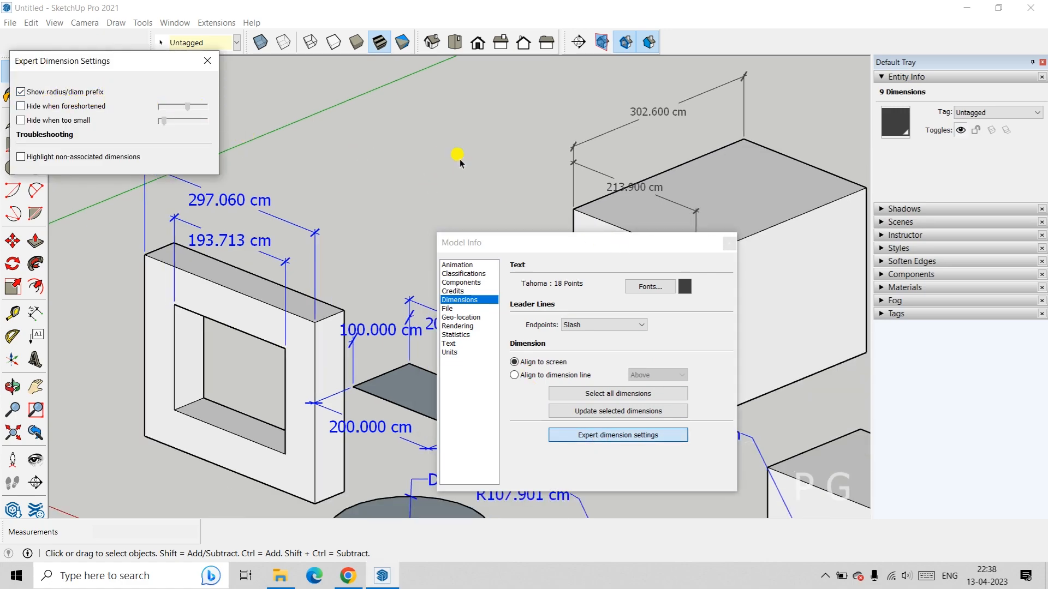
scroll(527, 208, down, 1)
drag(553, 252, 674, 270)
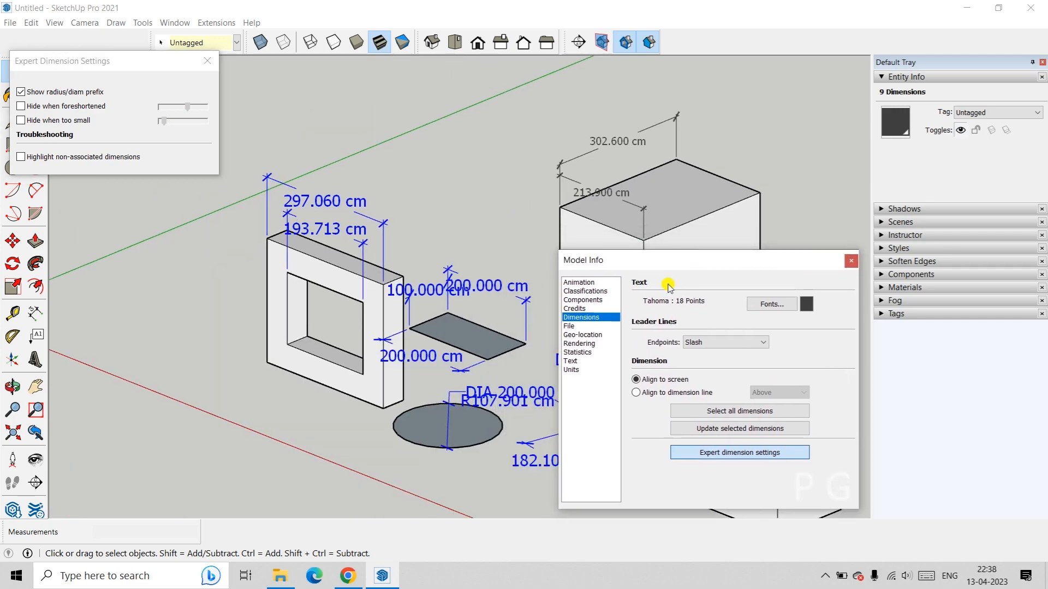
Step: Turn the Show radius/diam prefix option off and back on with the circle and arc dimensions in view
shift+middle_drag(433, 262, 303, 180)
scroll(351, 420, up, 2)
scroll(350, 304, up, 1)
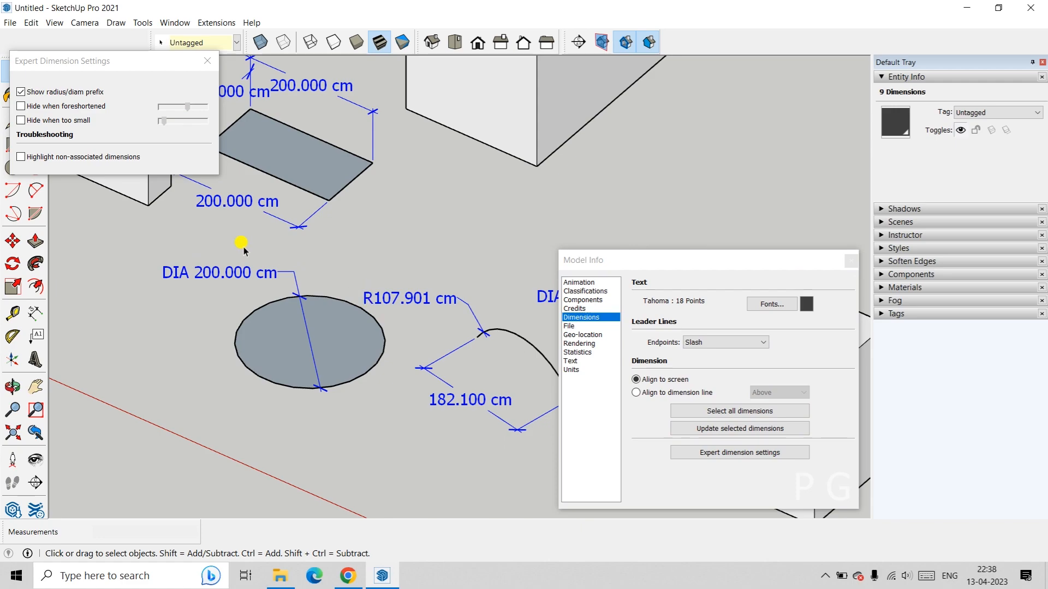
click(22, 92)
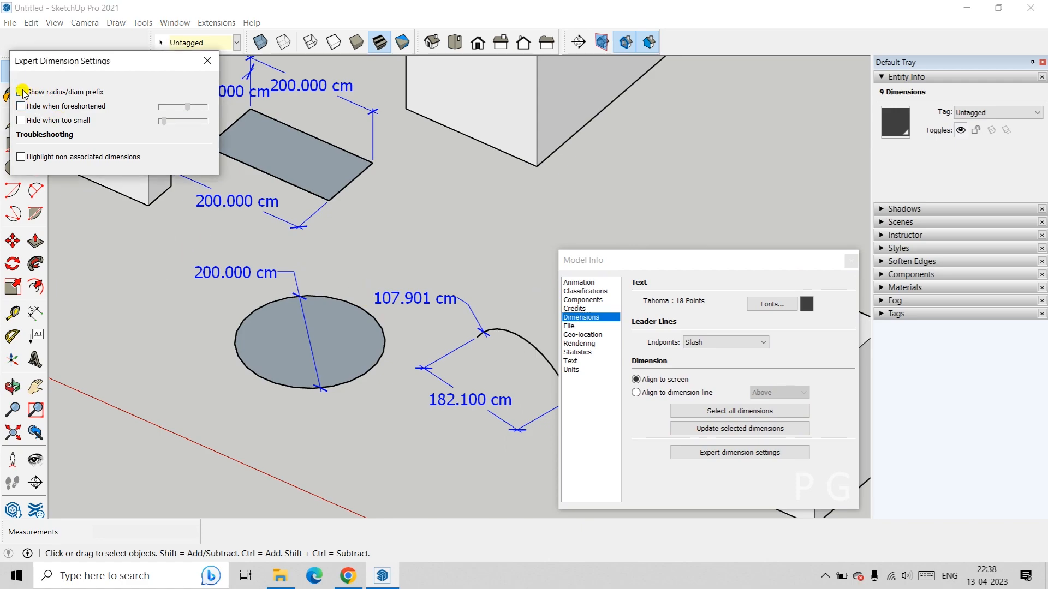
click(21, 92)
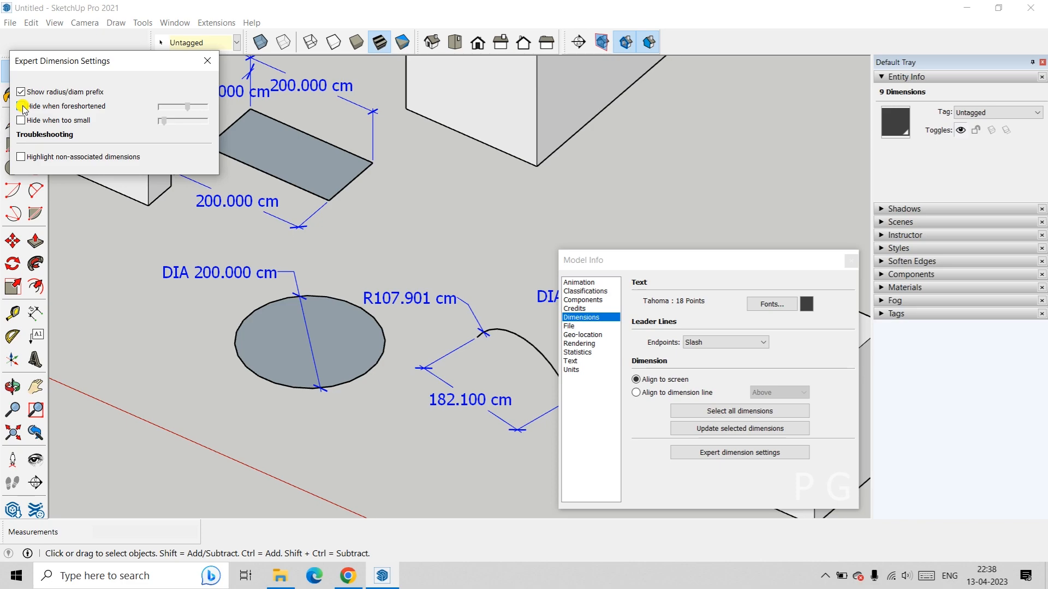
Step: Enable Hide when foreshortened and inspect the dimensions from other viewing angles
click(22, 107)
scroll(548, 320, down, 4)
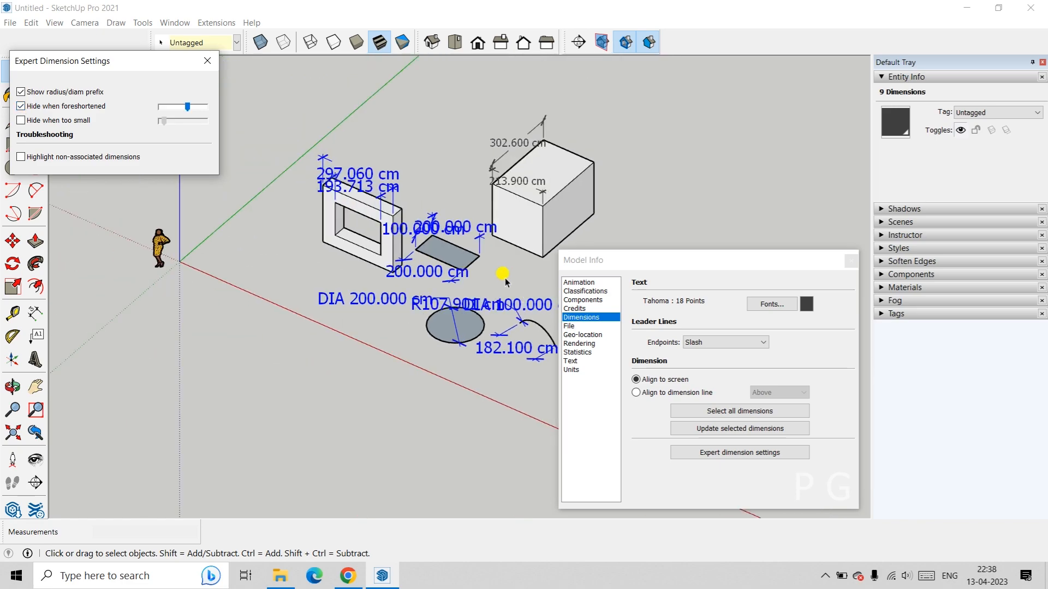
middle_drag(505, 280, 426, 258)
mouse_move(428, 264)
mouse_down()
mouse_move(354, 304)
mouse_move(384, 304)
mouse_move(475, 256)
mouse_move(526, 272)
mouse_move(445, 253)
mouse_up()
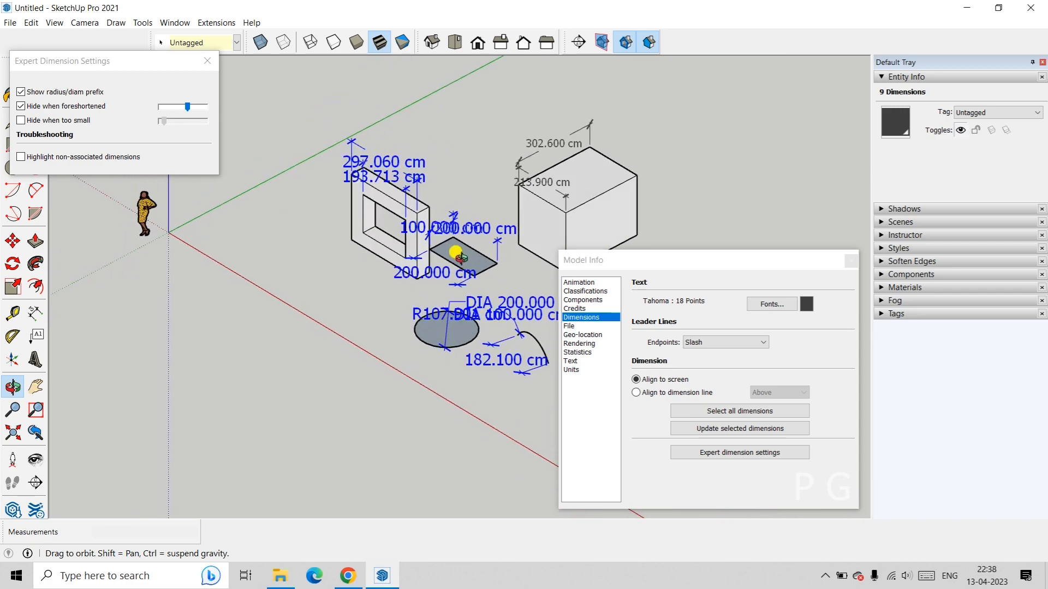
key(space)
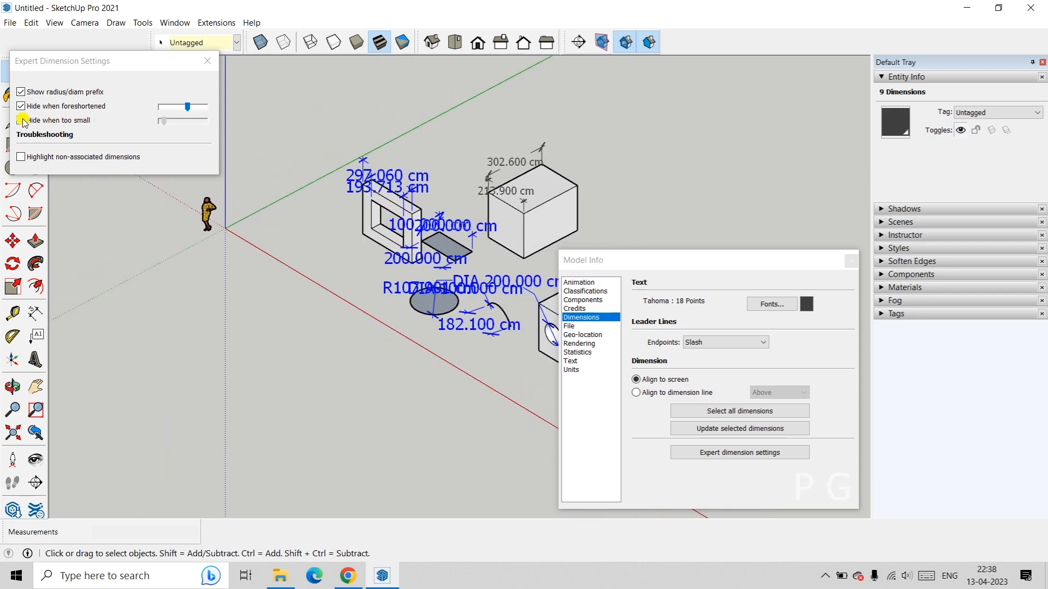
Step: Enable Hide when too small and check the dimensions at close and very distant zoom levels
click(21, 121)
scroll(480, 225, up, 3)
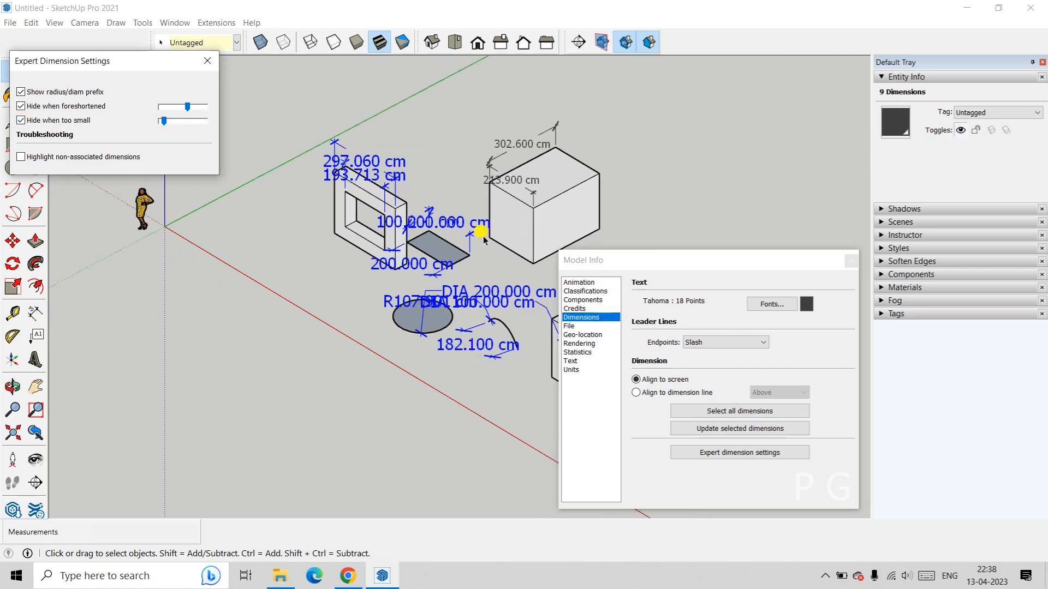
scroll(461, 224, up, 3)
scroll(414, 206, down, 5)
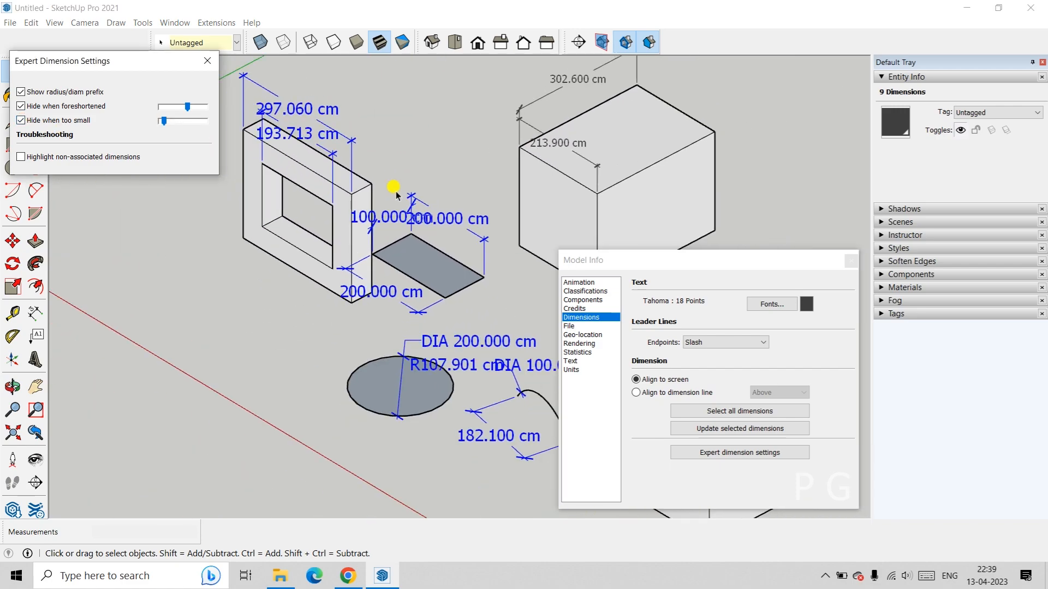
scroll(397, 195, down, 8)
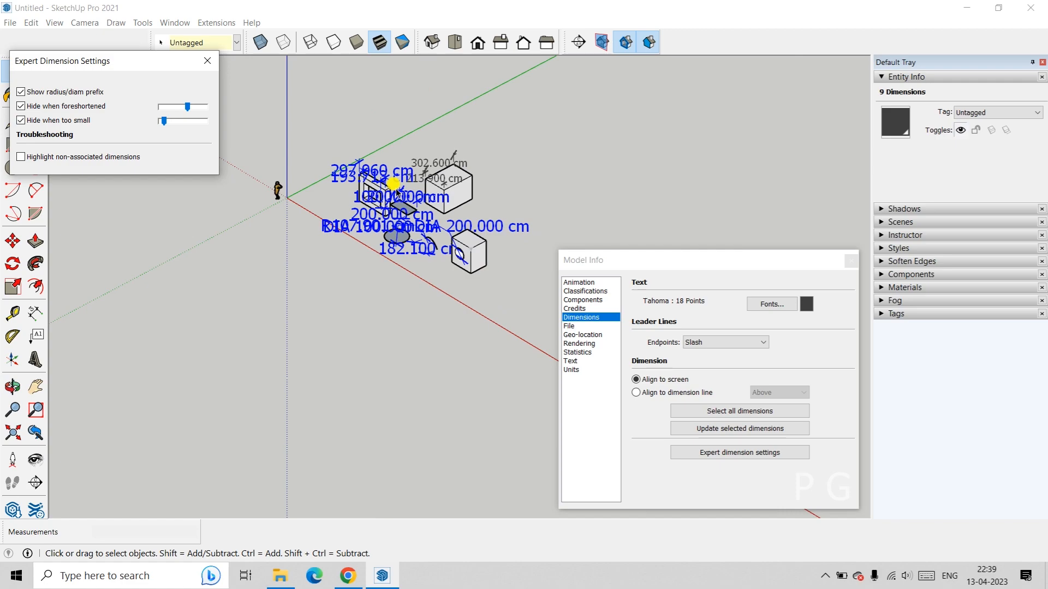
scroll(397, 192, down, 10)
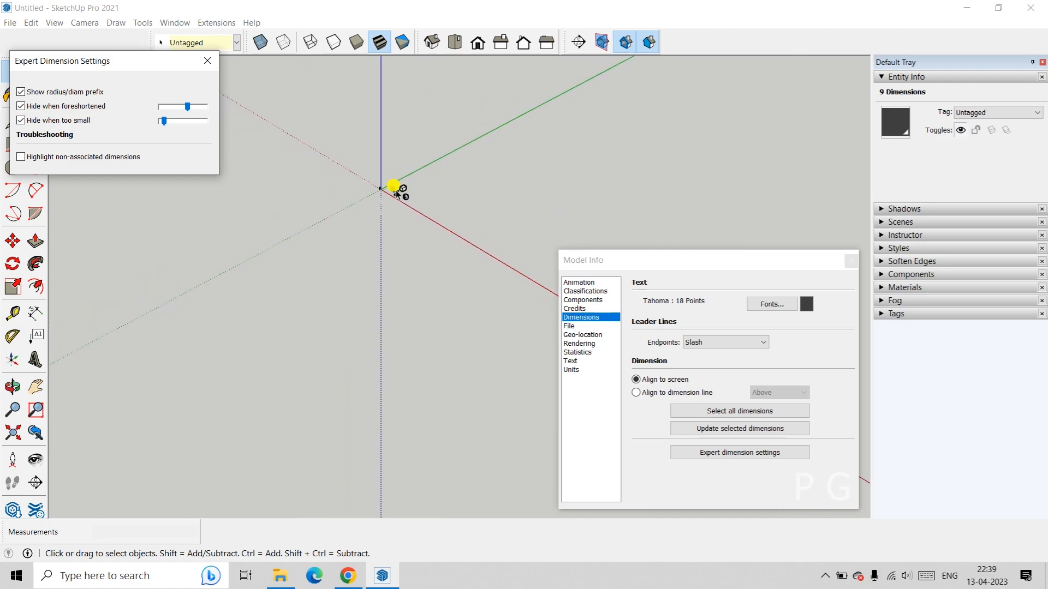
scroll(395, 197, down, 4)
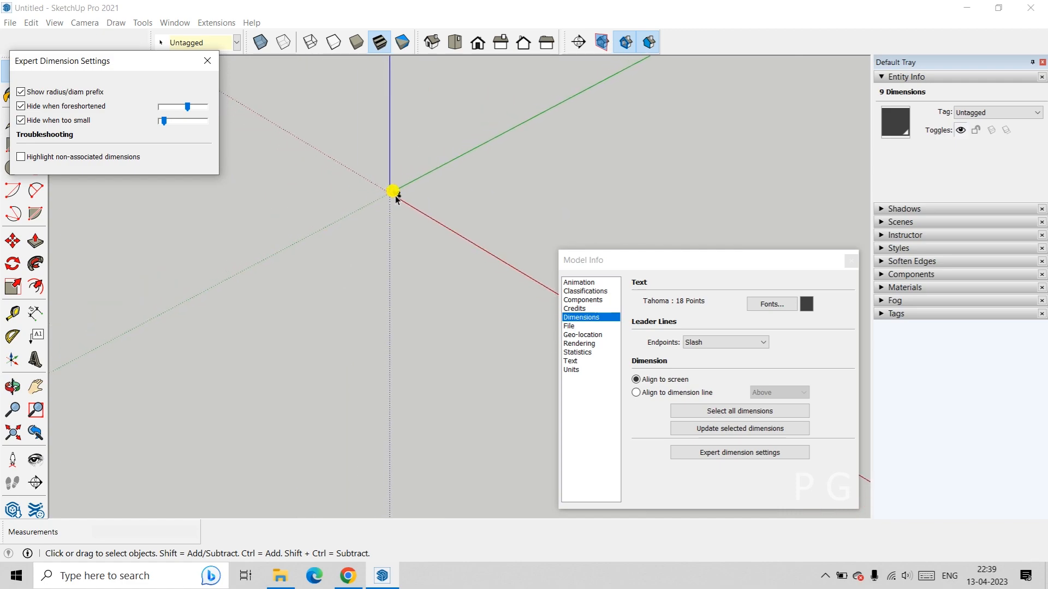
scroll(397, 196, up, 6)
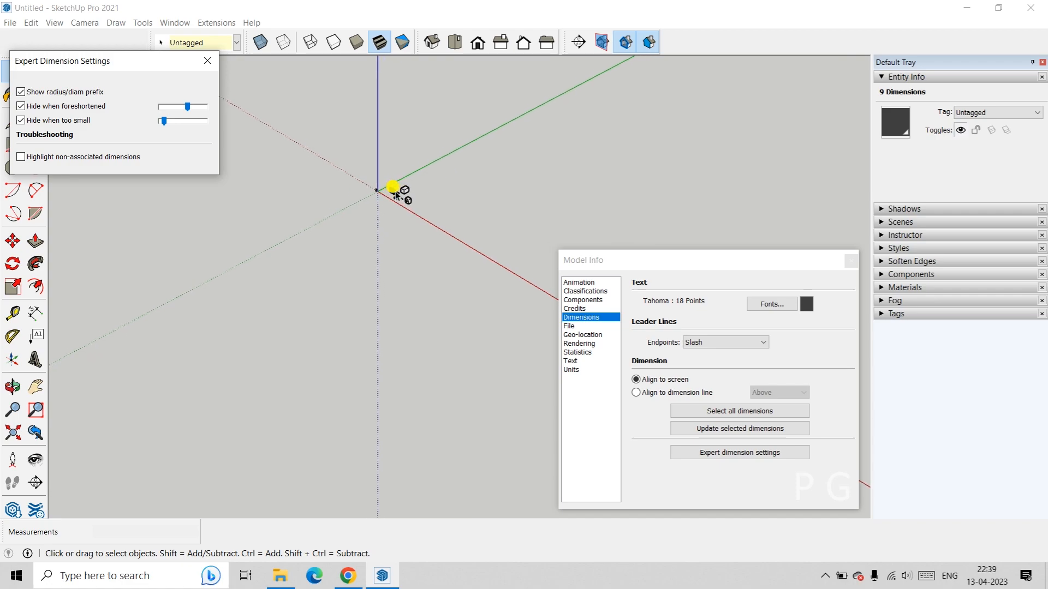
scroll(397, 192, up, 7)
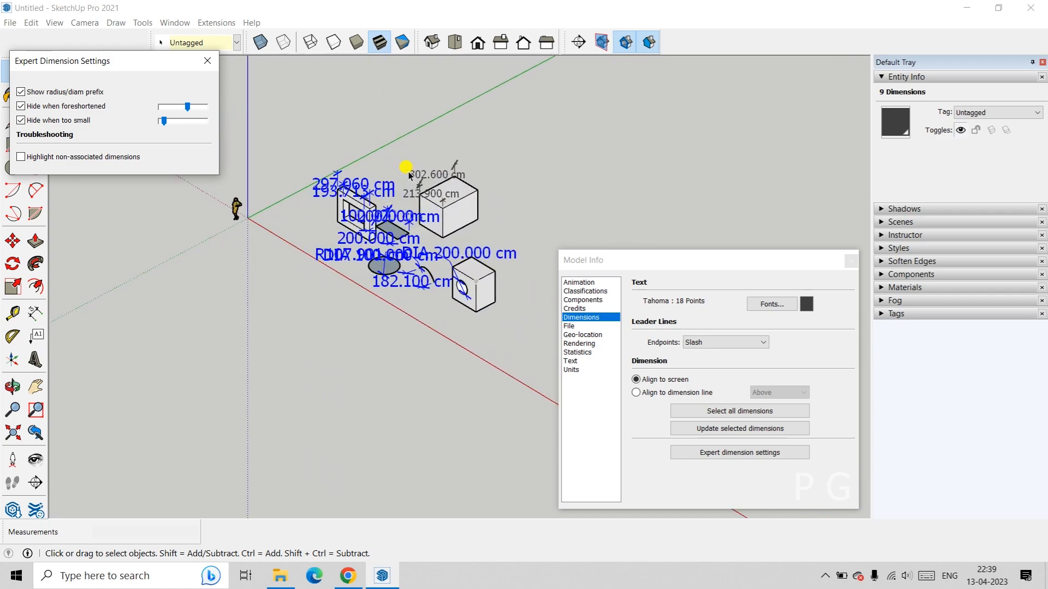
scroll(397, 179, up, 2)
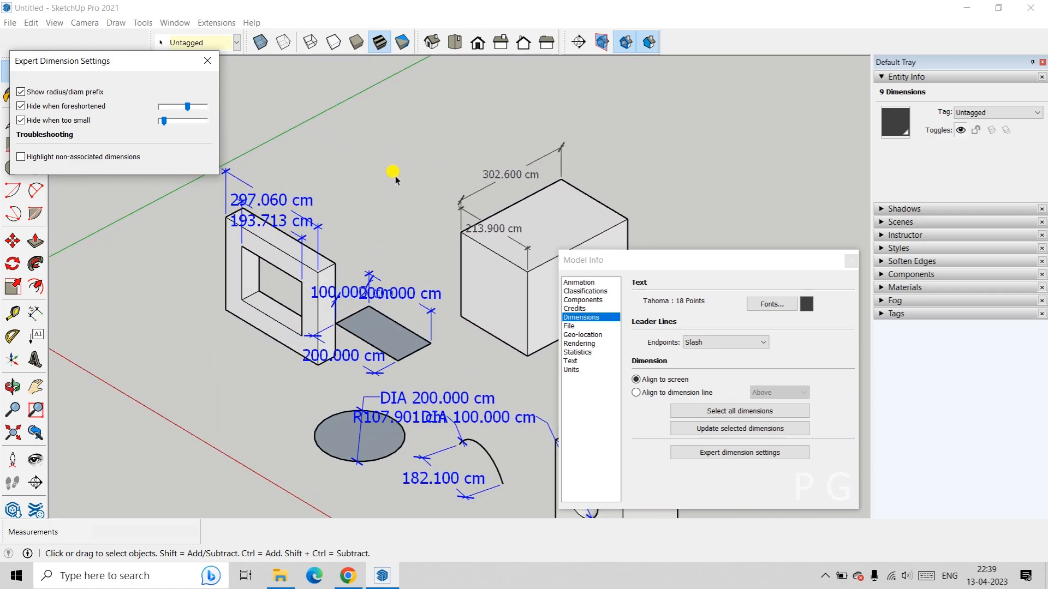
Step: Turn off Hide when too small and close the expert dimension settings
click(21, 121)
click(207, 60)
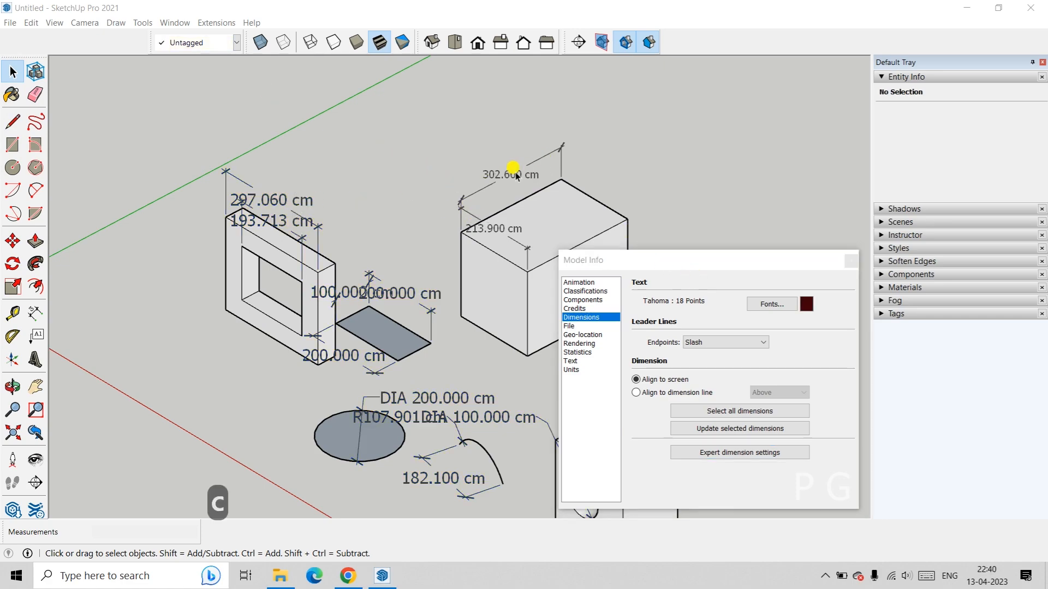
Step: Set the dimension text color to a light green with the color wheel
click(806, 304)
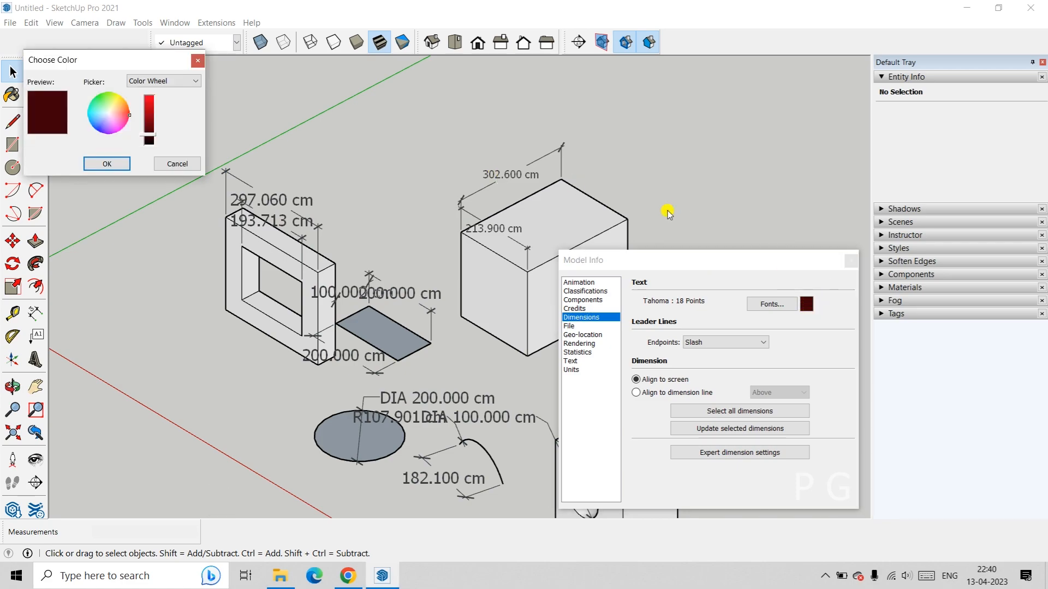
drag(129, 114, 109, 102)
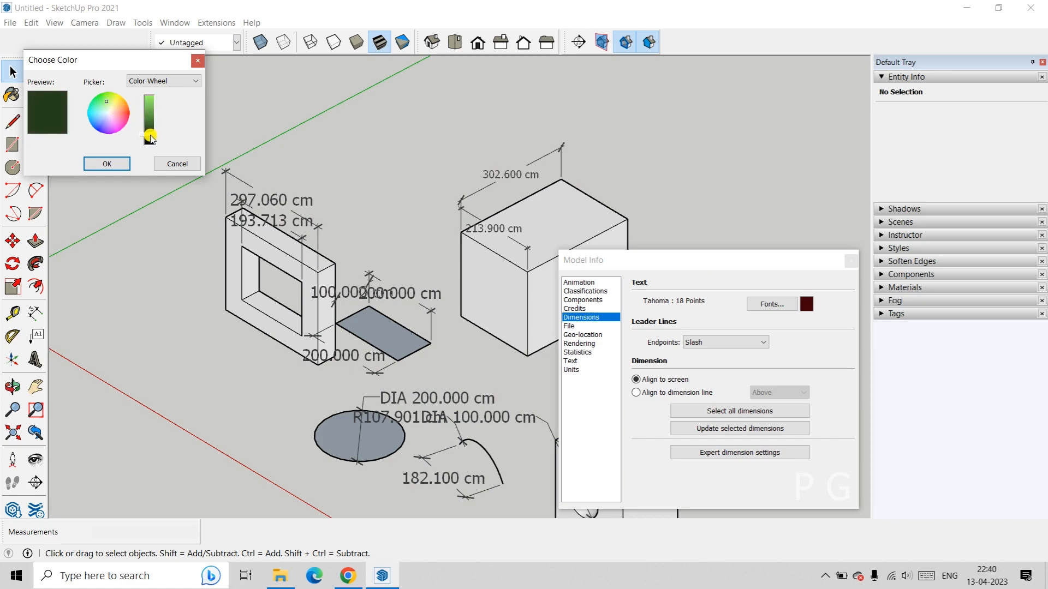
drag(152, 138, 152, 106)
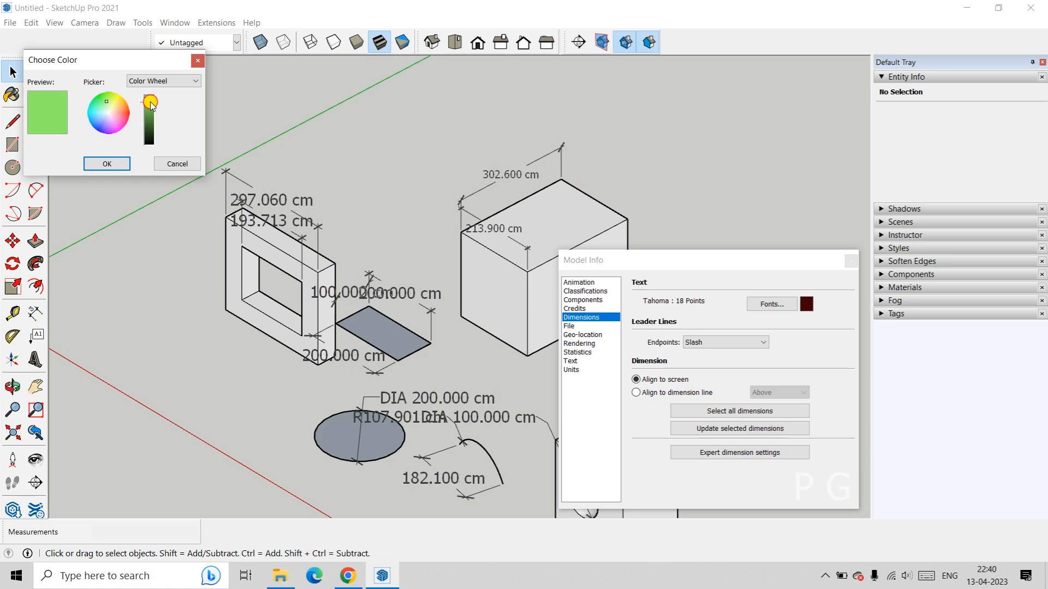
click(108, 164)
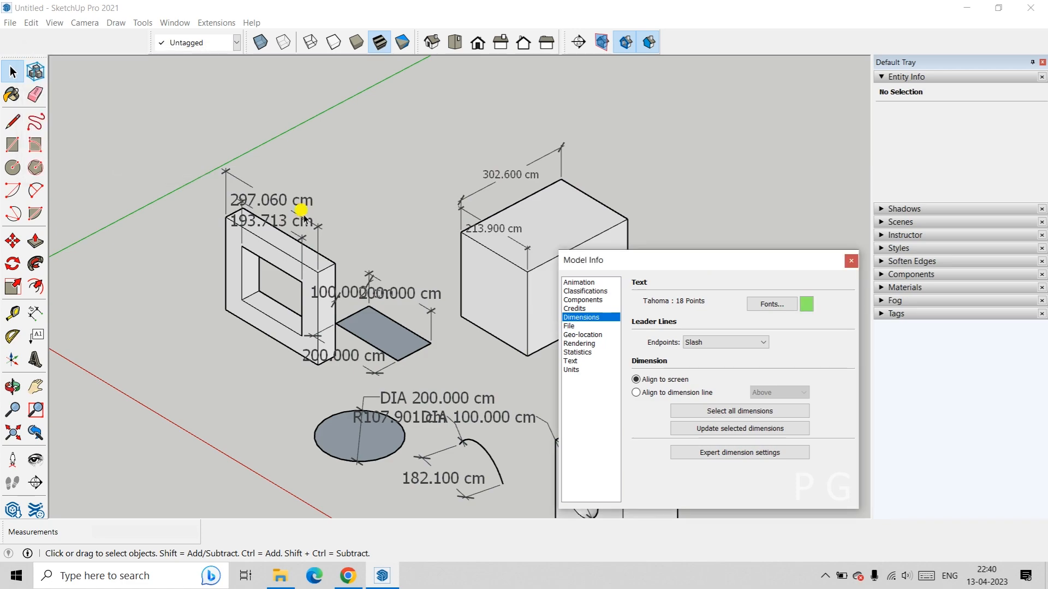
Step: Apply the light green color to all dimensions outside the large box and clear the selection
click(746, 416)
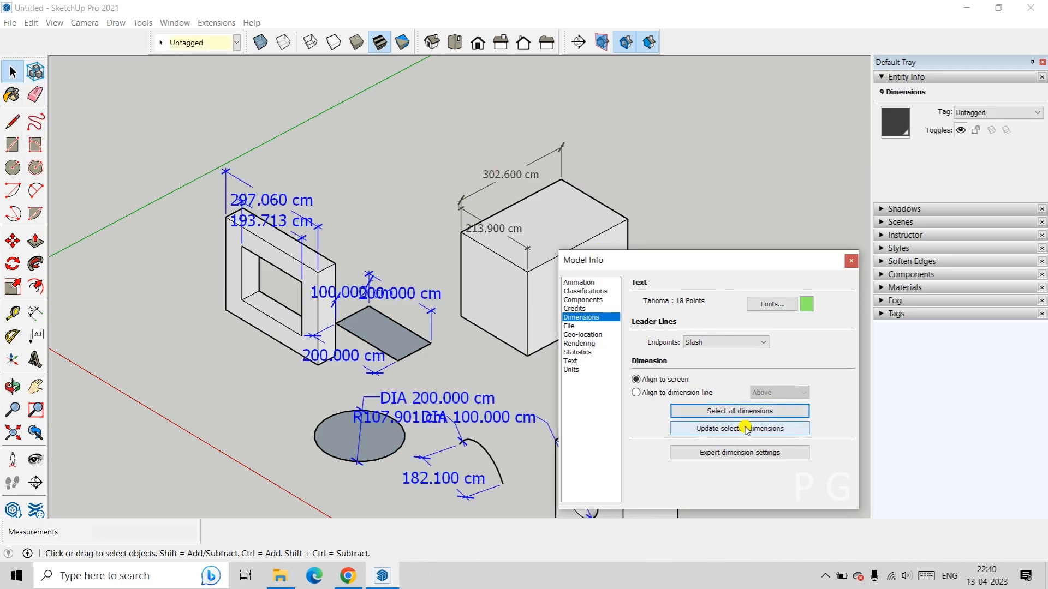
click(741, 429)
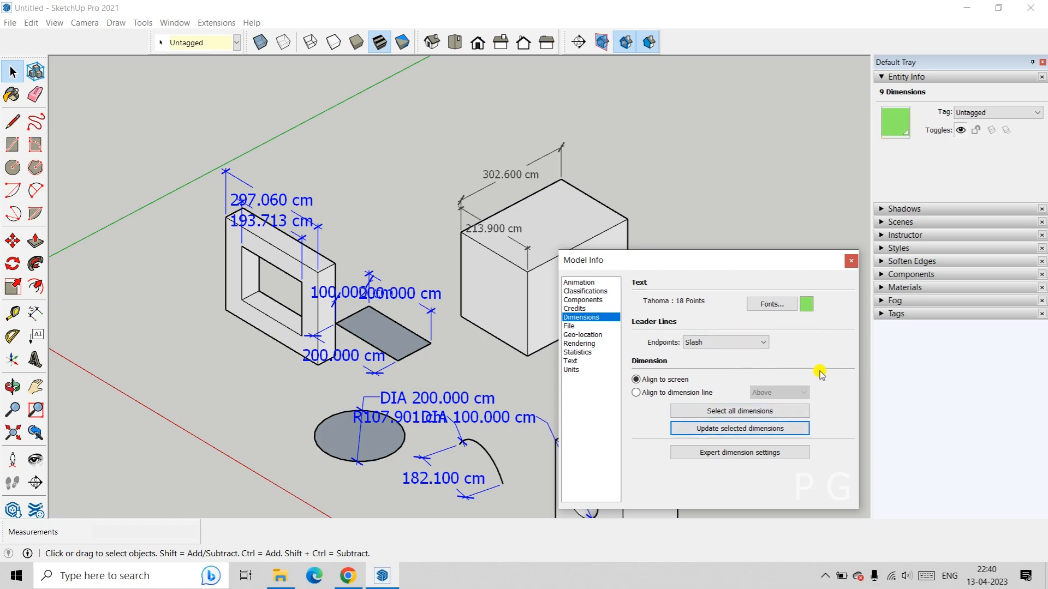
click(398, 184)
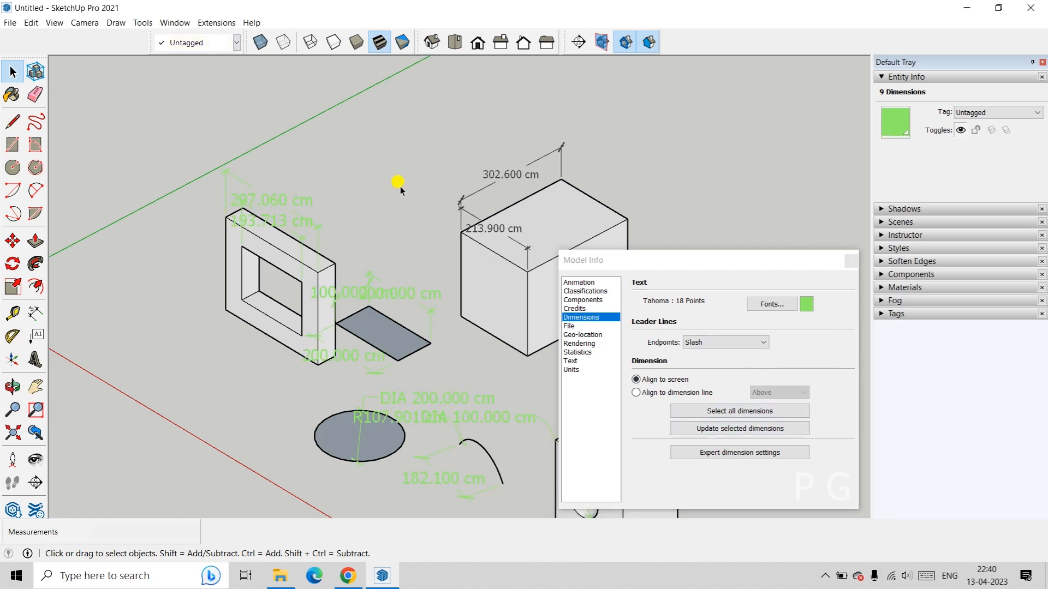
Step: Set the dimension text color to blue with the color wheel, apply it to all dimensions outside the large box, and clear the selection
click(807, 304)
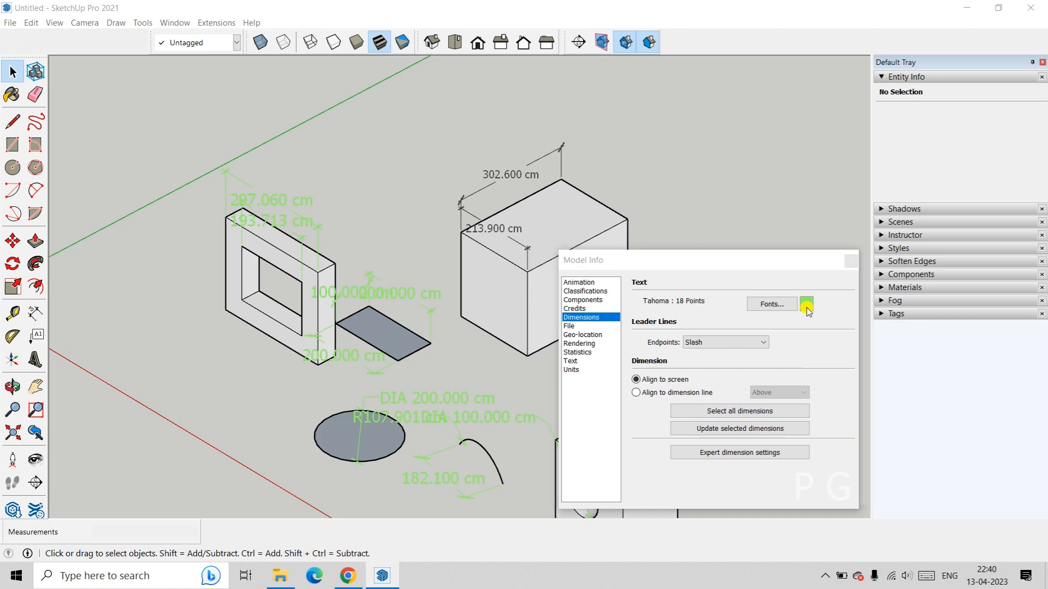
click(98, 125)
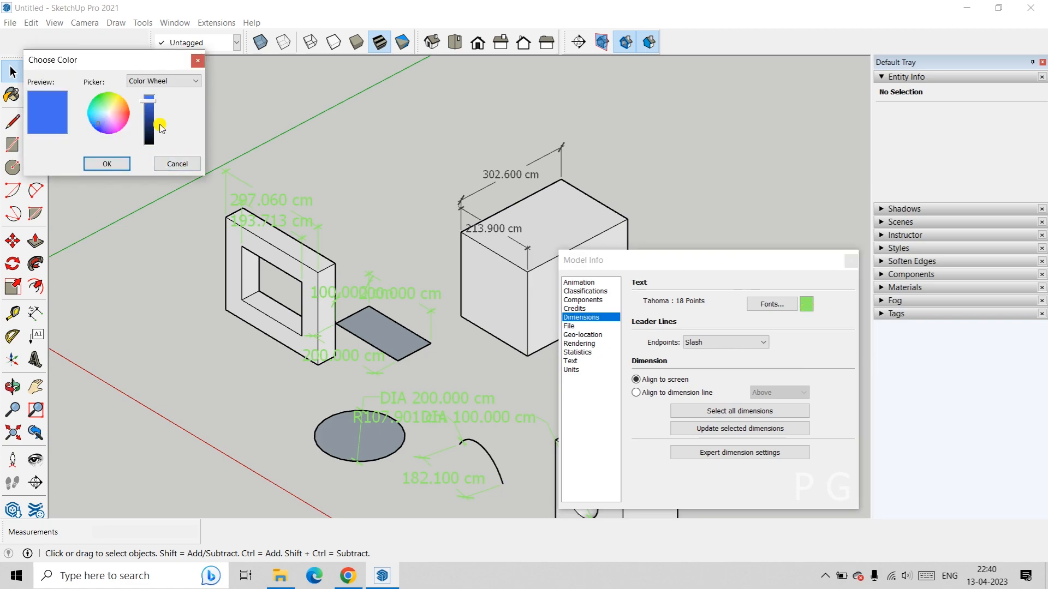
click(107, 164)
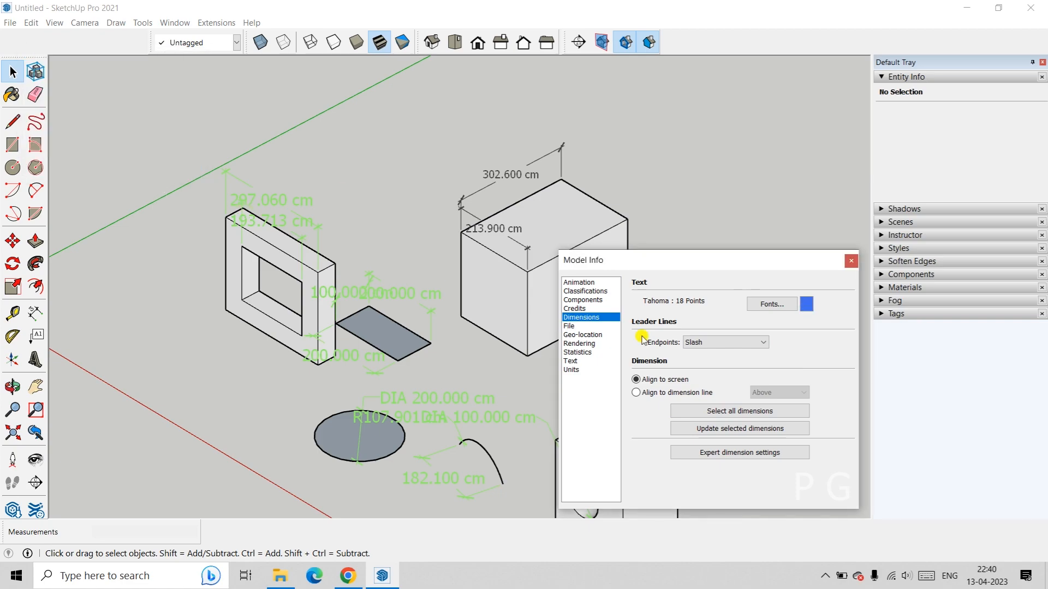
click(767, 410)
click(734, 429)
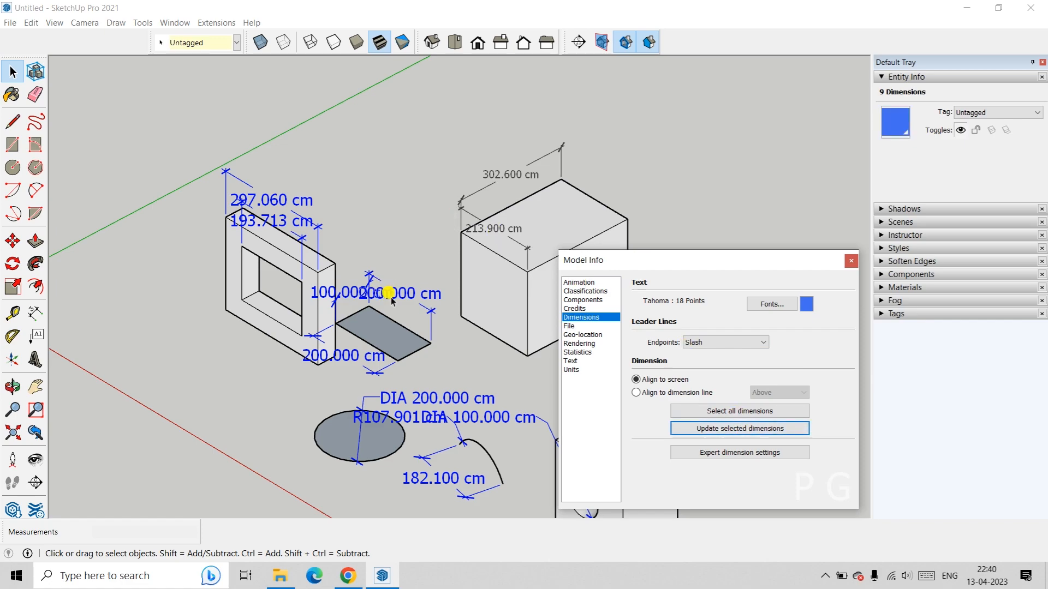
middle_drag(389, 293, 398, 223)
click(424, 264)
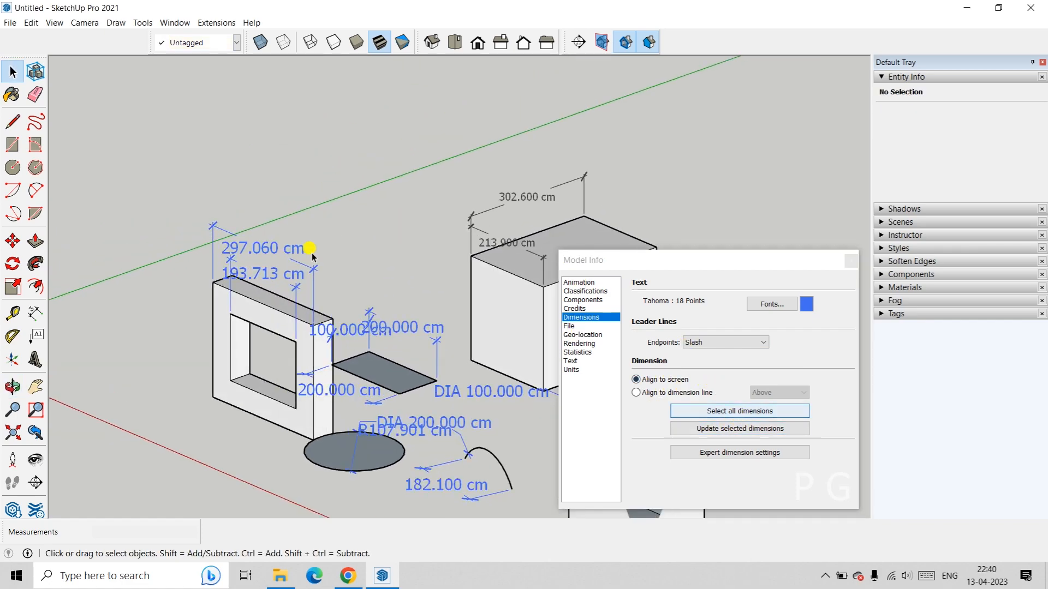
Step: Darken the dimension text color to black, apply it to all dimensions outside the large box, and clear the selection
click(806, 304)
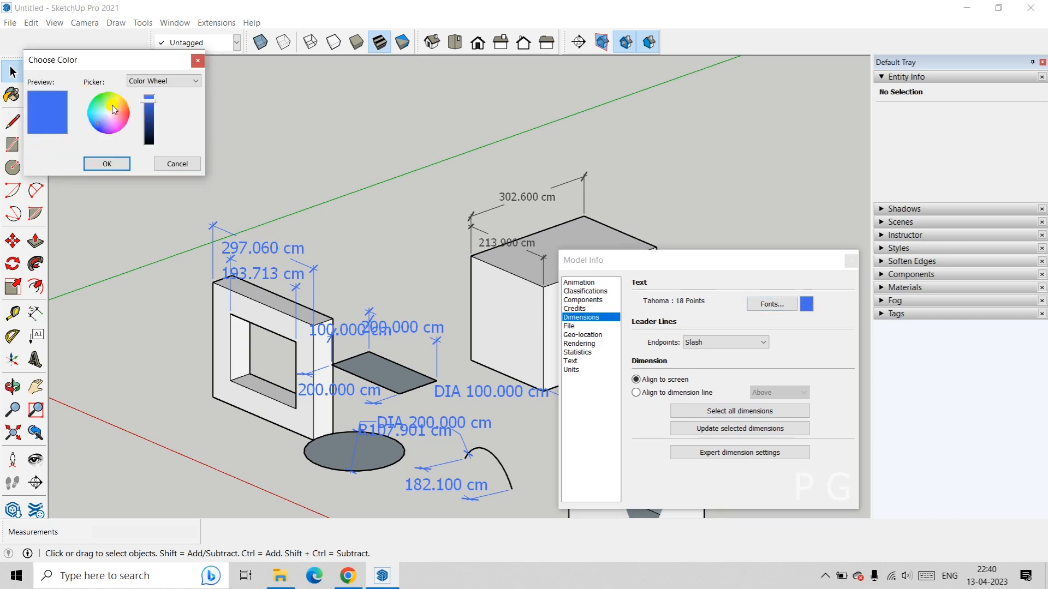
drag(151, 107, 153, 145)
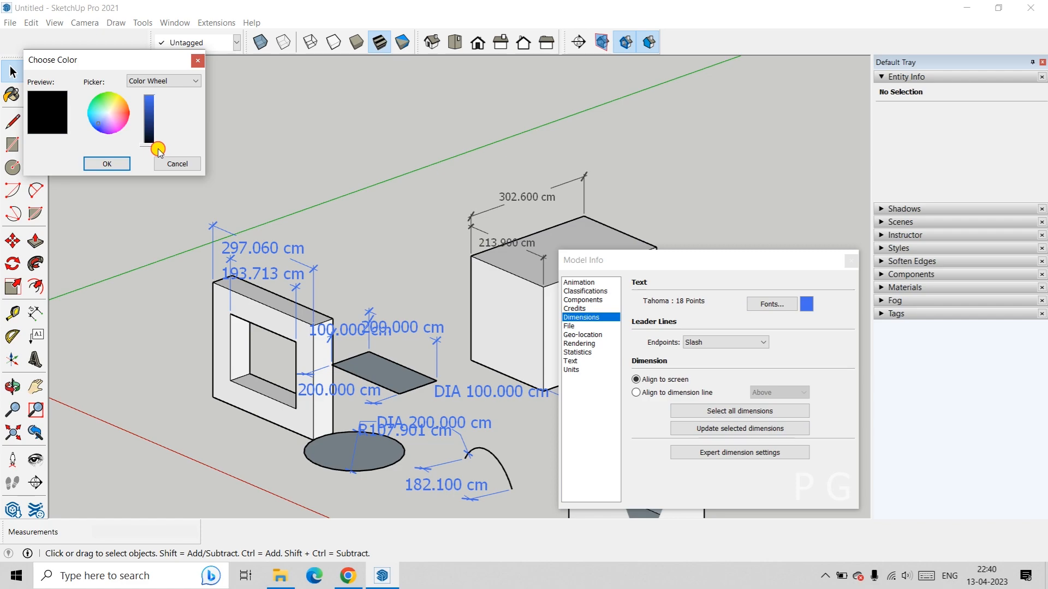
click(107, 163)
click(699, 414)
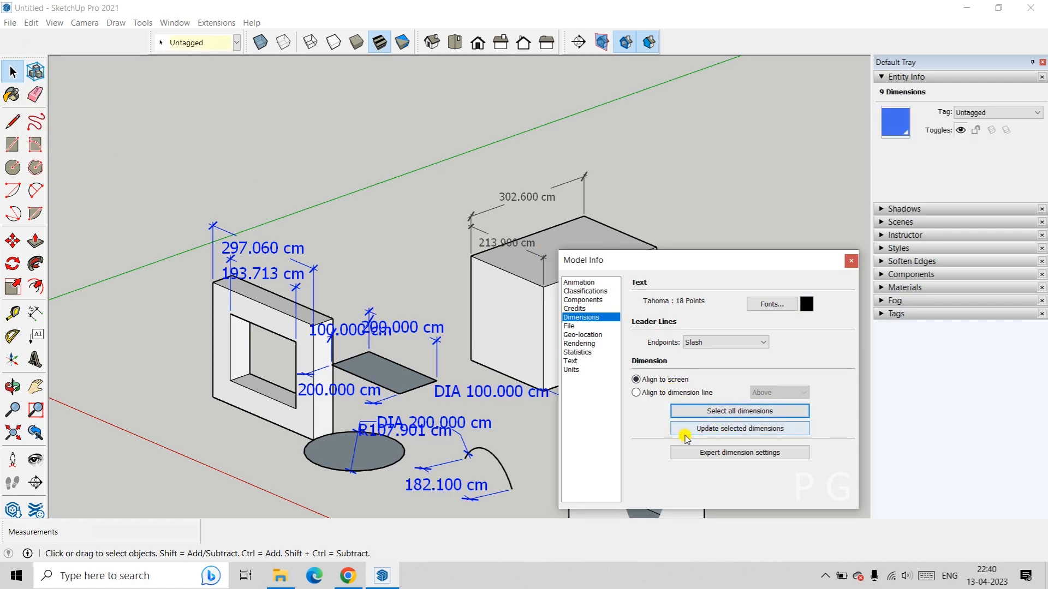
click(701, 430)
click(545, 190)
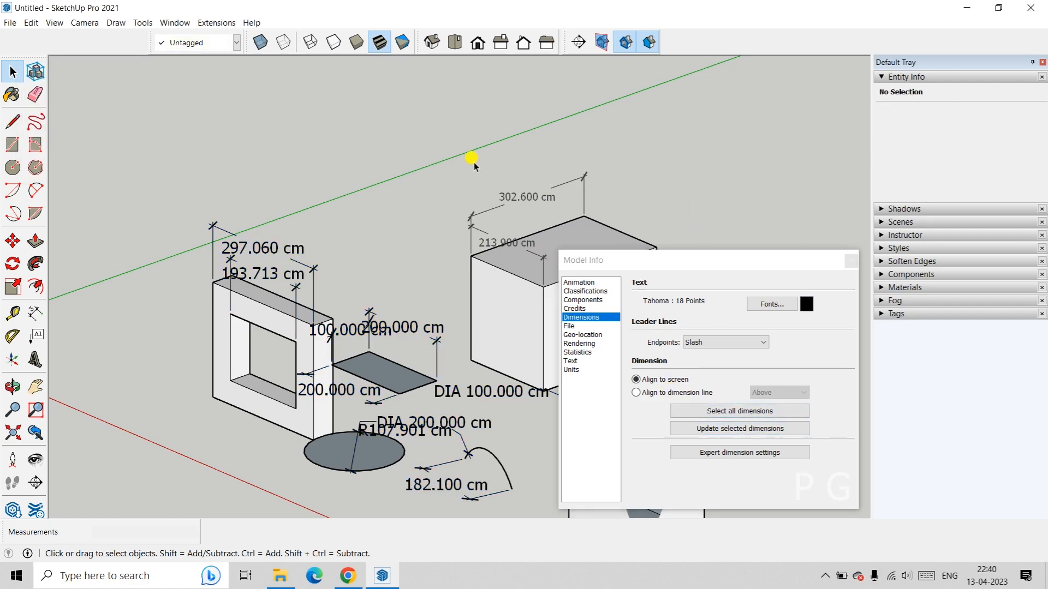
Step: Reopen Model Info and show its measurement units settings with the window frame's dimensions in close view
middle_drag(472, 158, 449, 199)
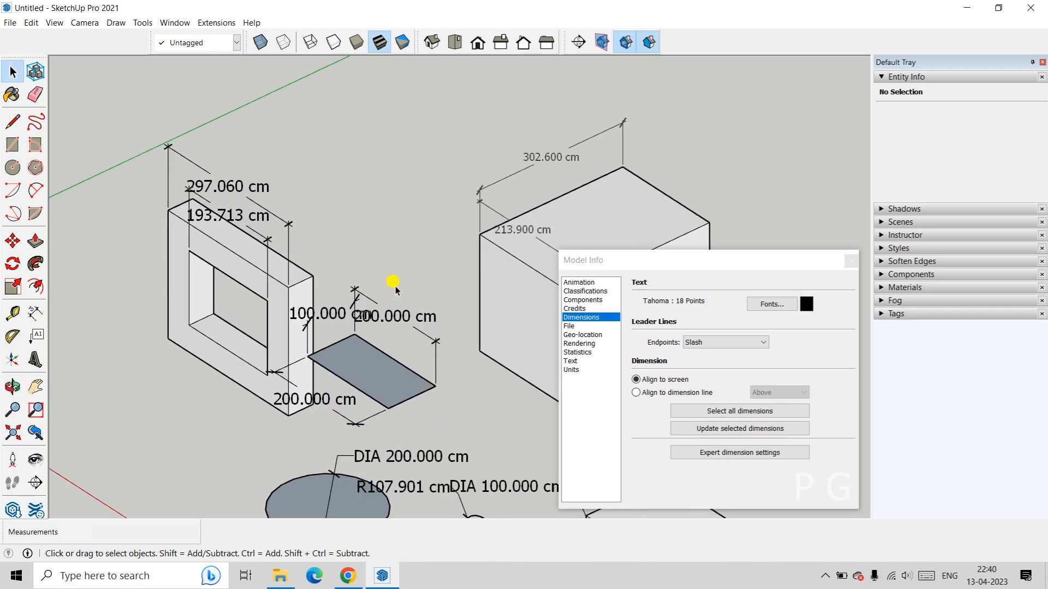
middle_drag(393, 281, 360, 211)
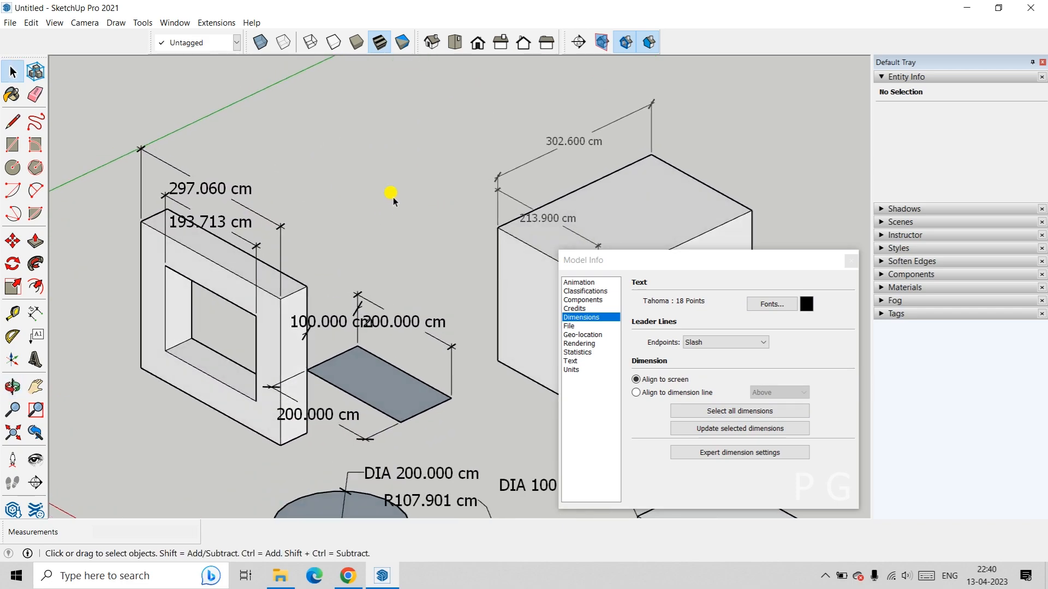
scroll(237, 185, up, 5)
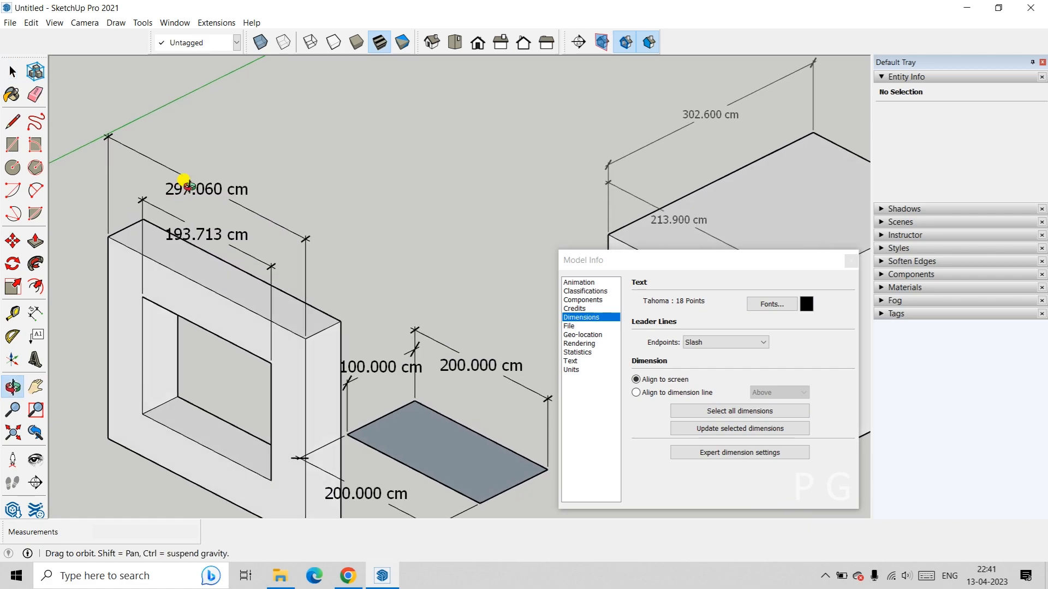
scroll(211, 222, down, 4)
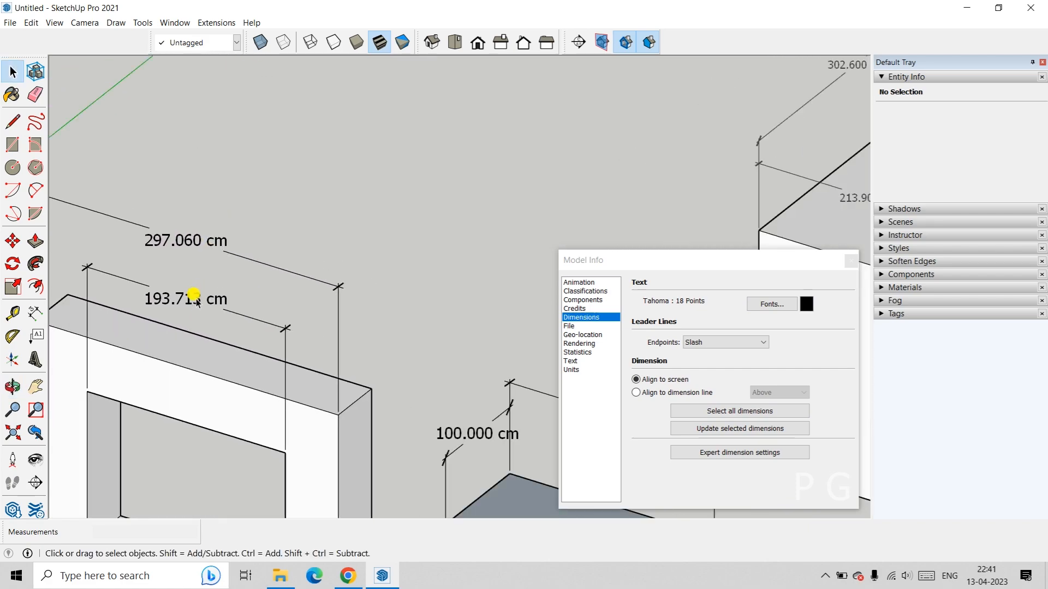
scroll(210, 301, up, 4)
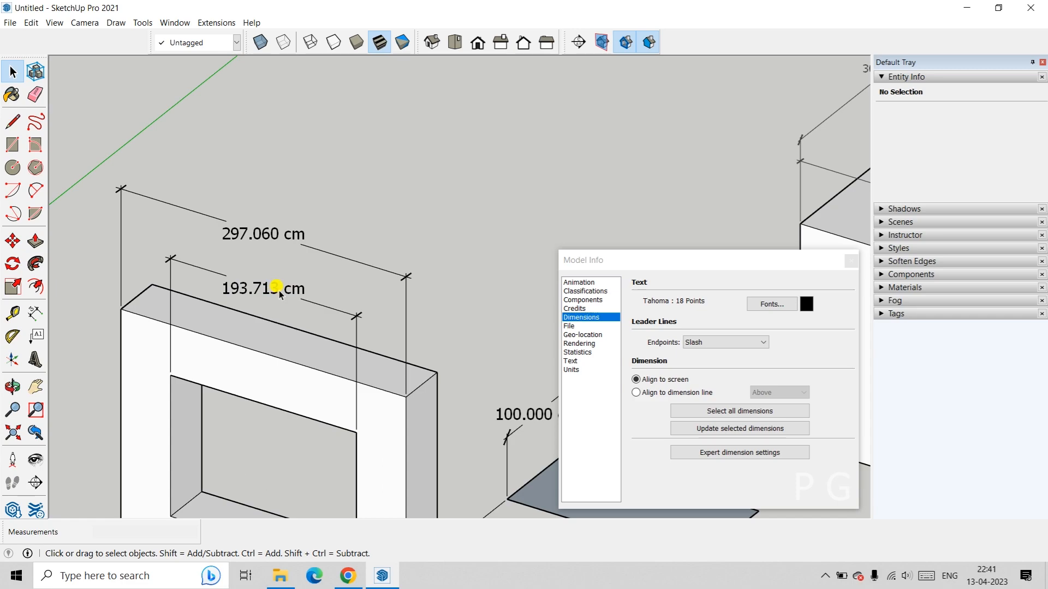
click(173, 22)
click(201, 86)
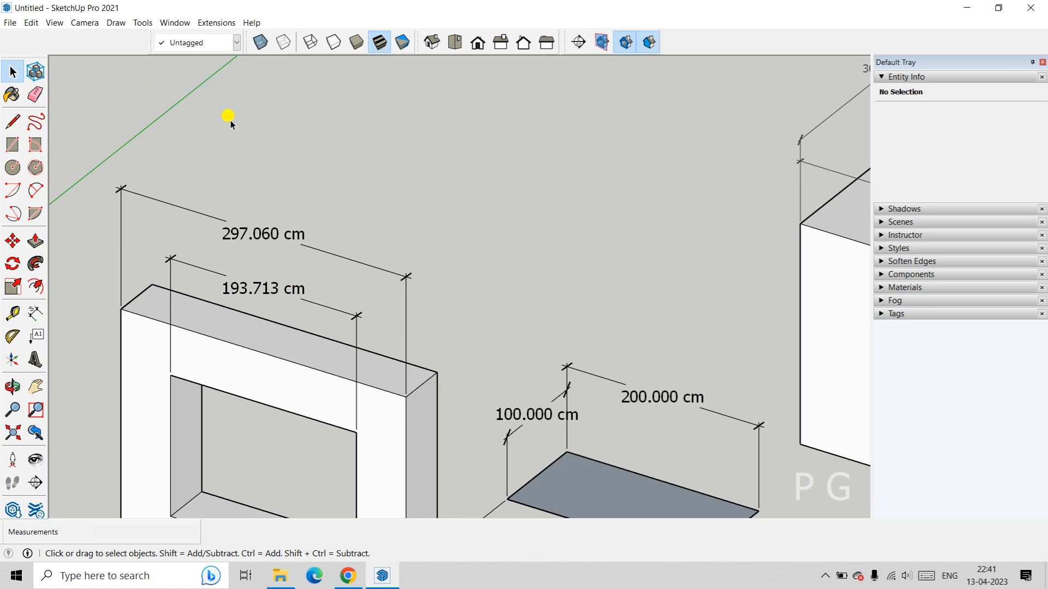
click(174, 23)
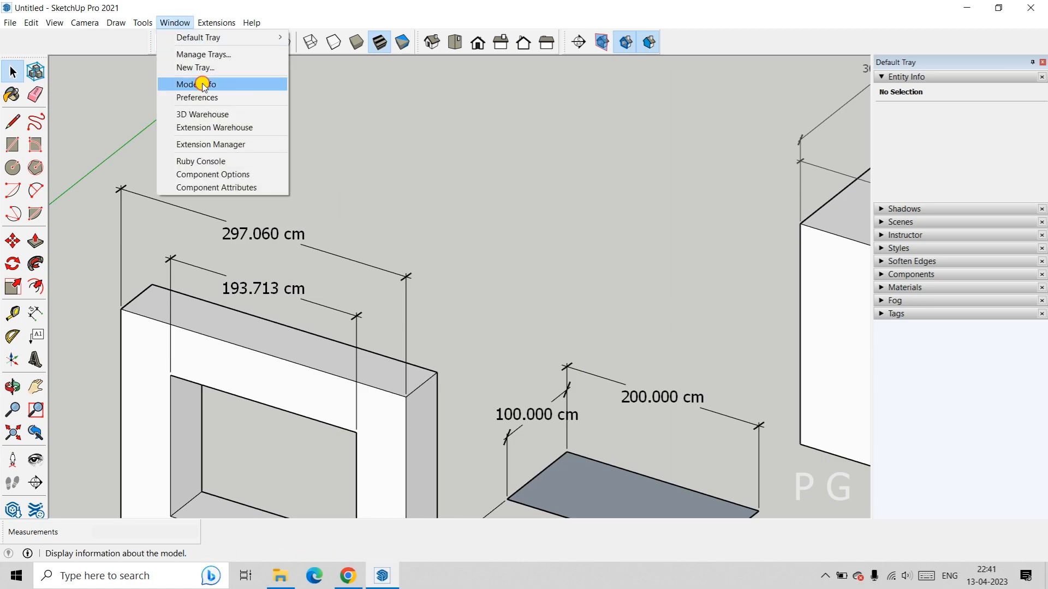
click(202, 84)
click(577, 370)
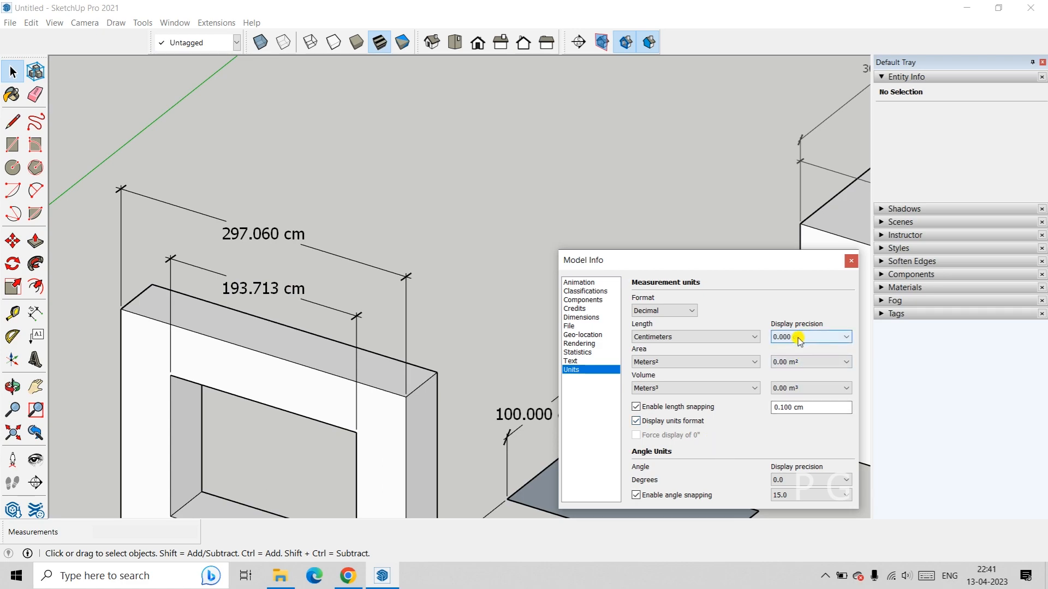
Step: Try length display precisions of 0.0 cm and 0.00 cm on the dimensions, and restore 0.000 cm
click(833, 338)
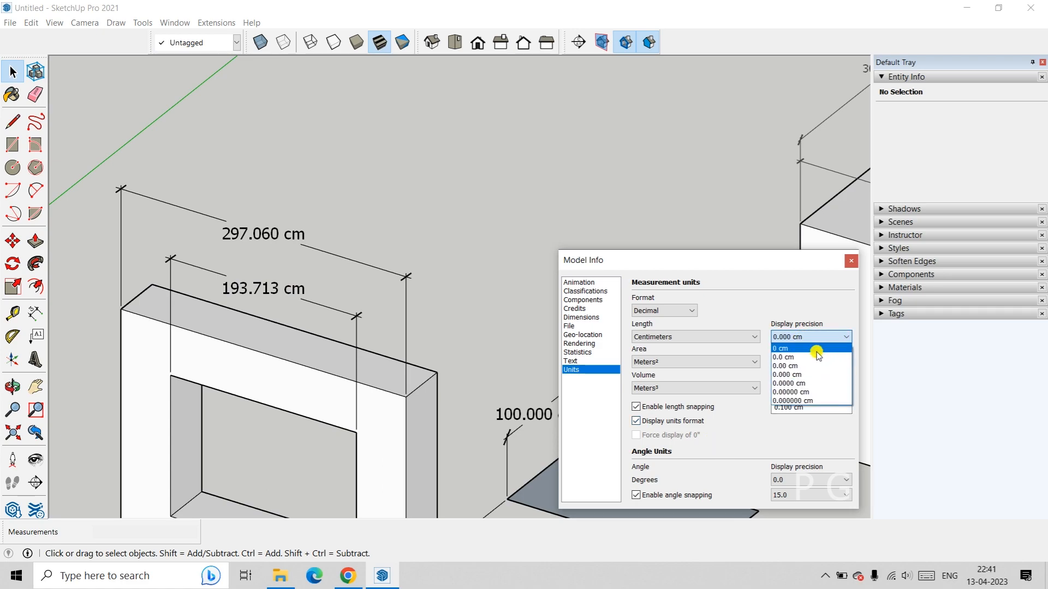
click(786, 357)
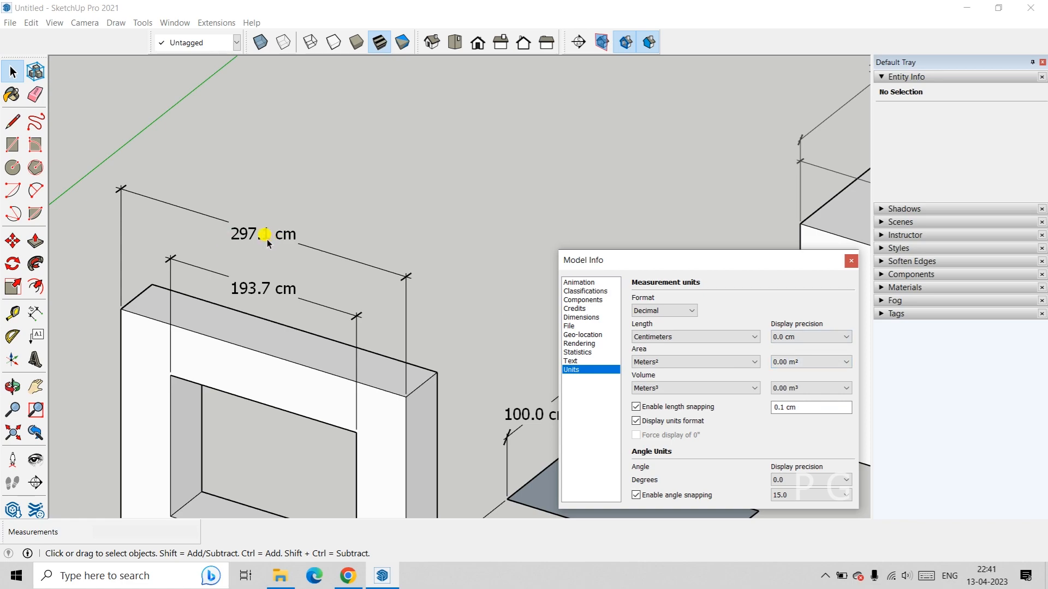
click(809, 338)
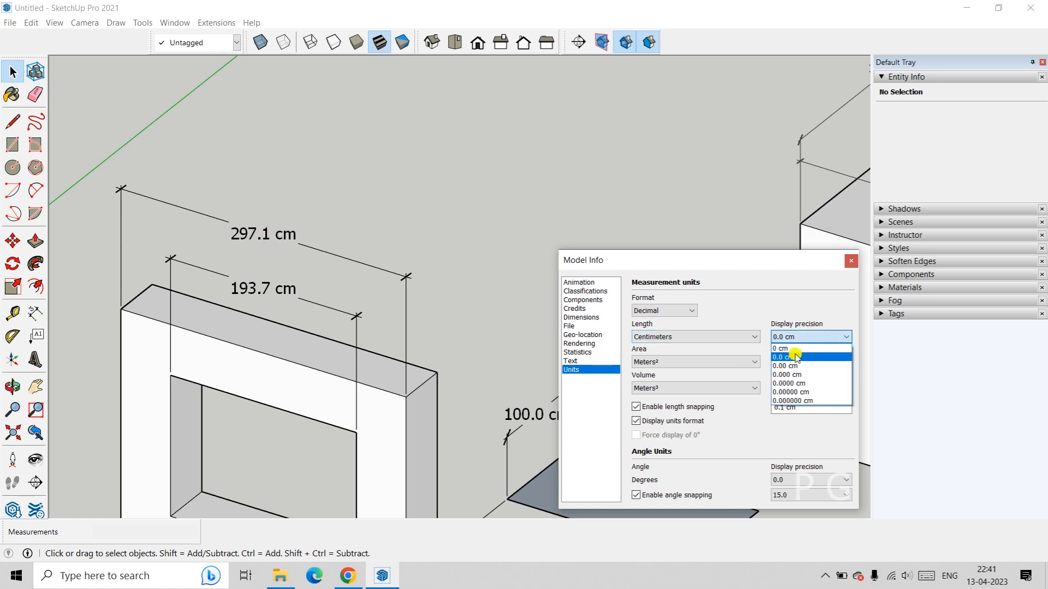
click(788, 365)
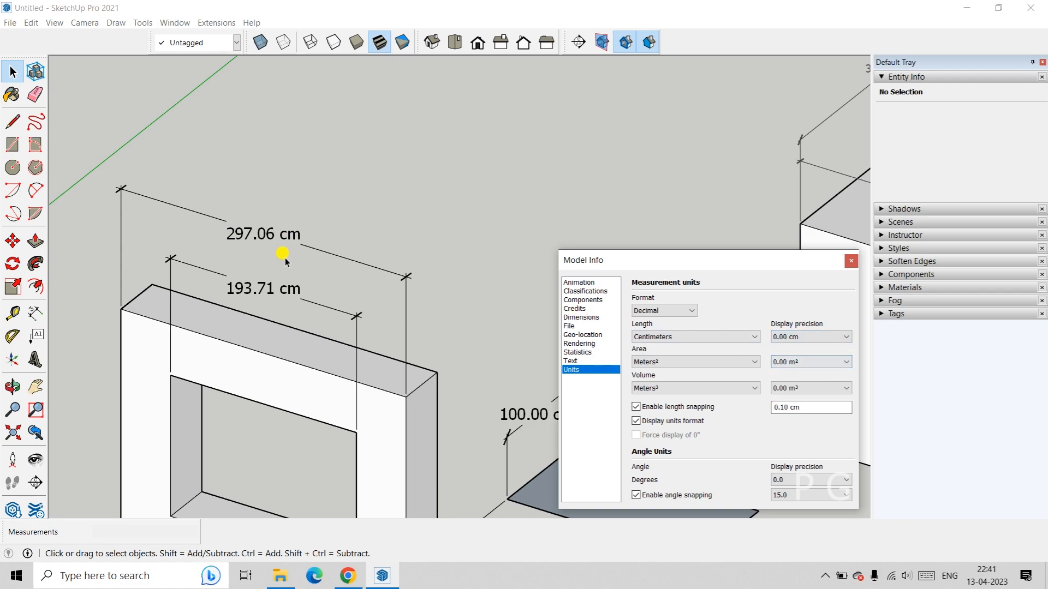
click(803, 361)
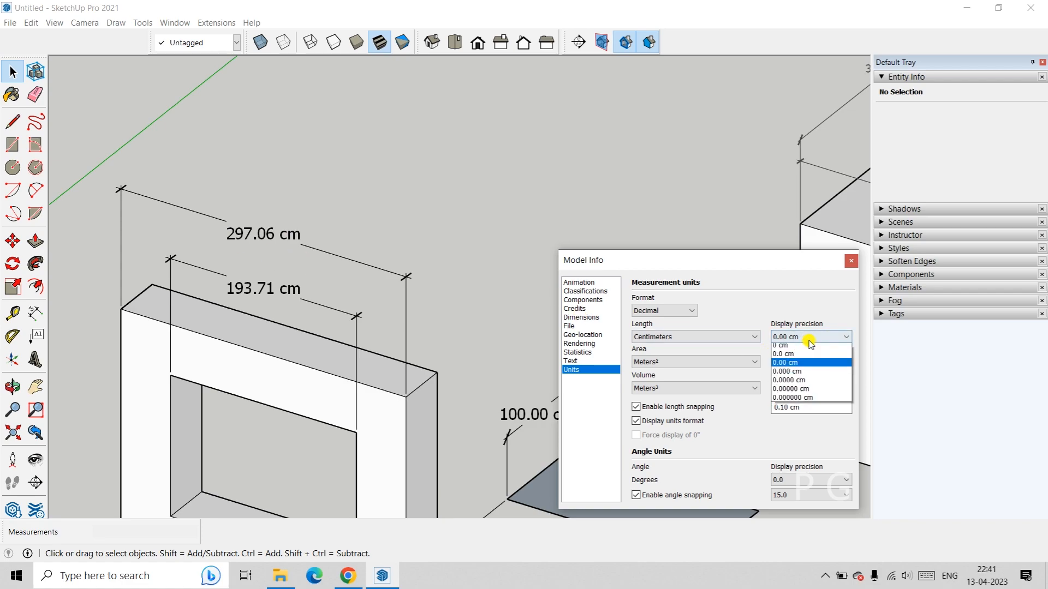
click(795, 365)
click(830, 336)
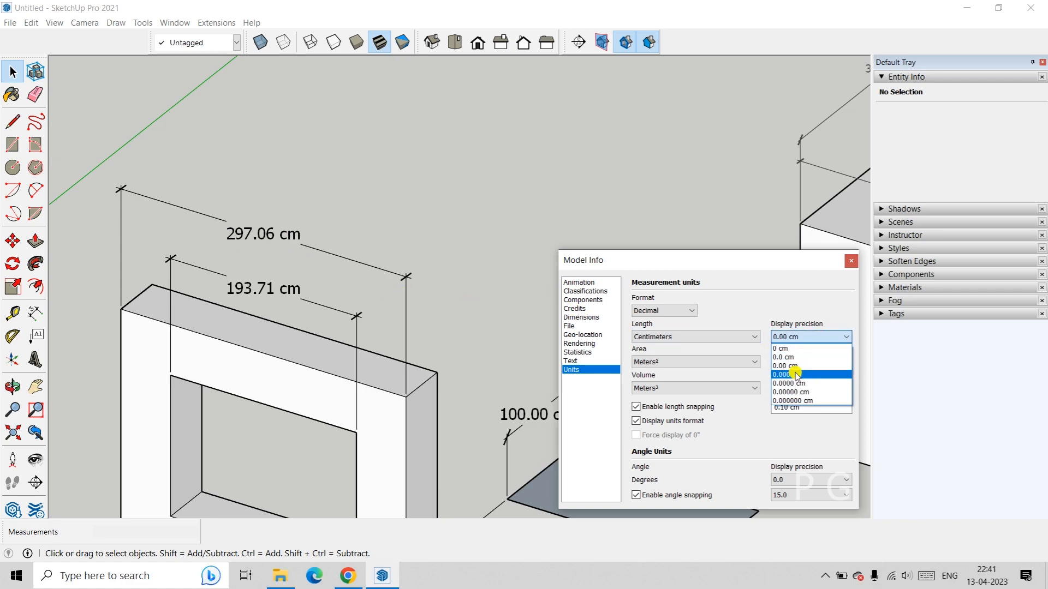
click(796, 374)
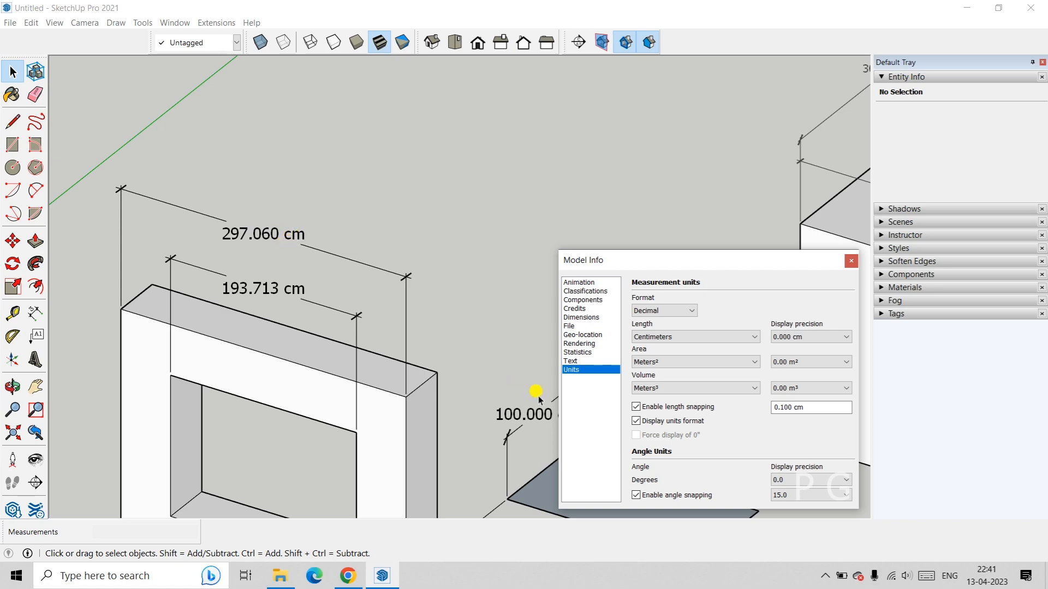
Step: Turn the display units format off and on again, and close Model Info
click(636, 422)
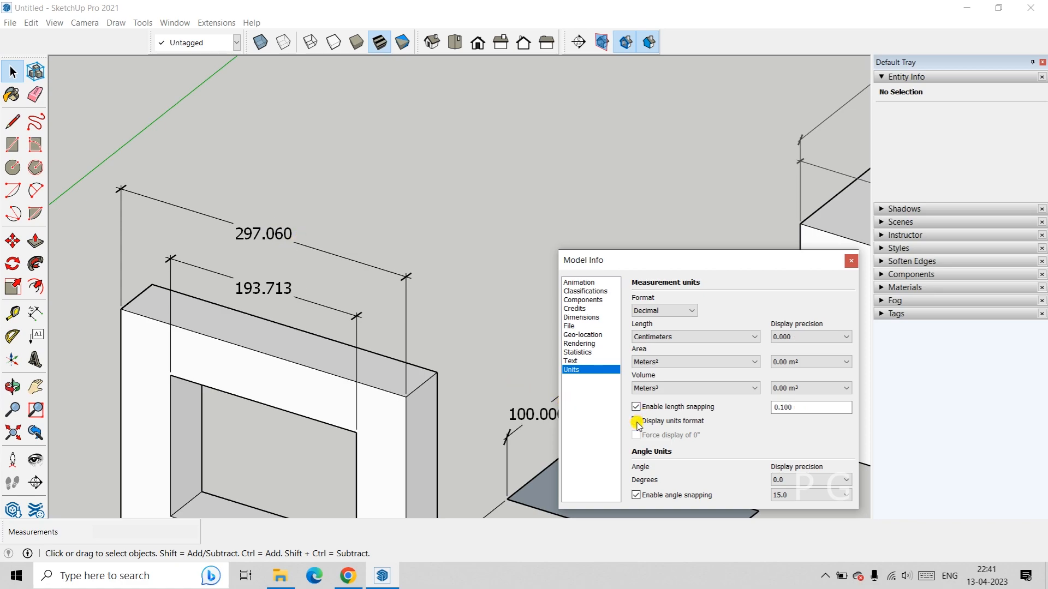
click(637, 421)
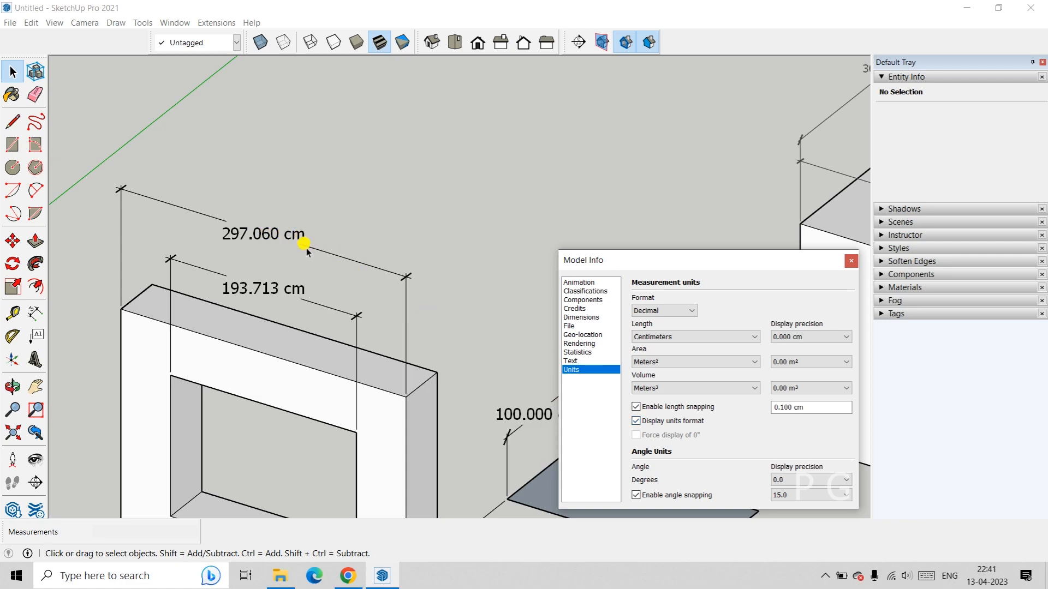
click(852, 261)
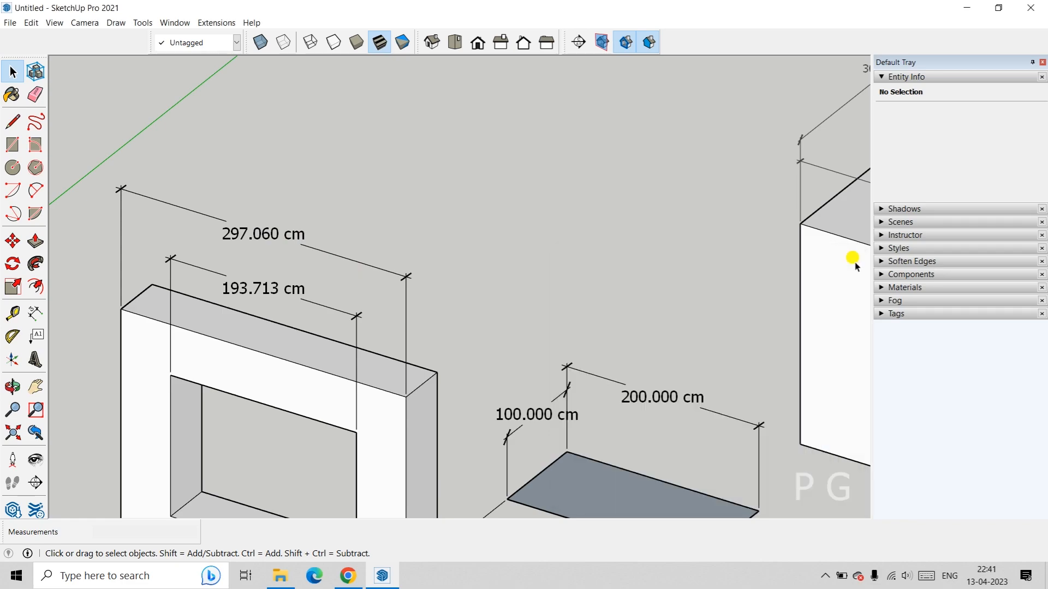